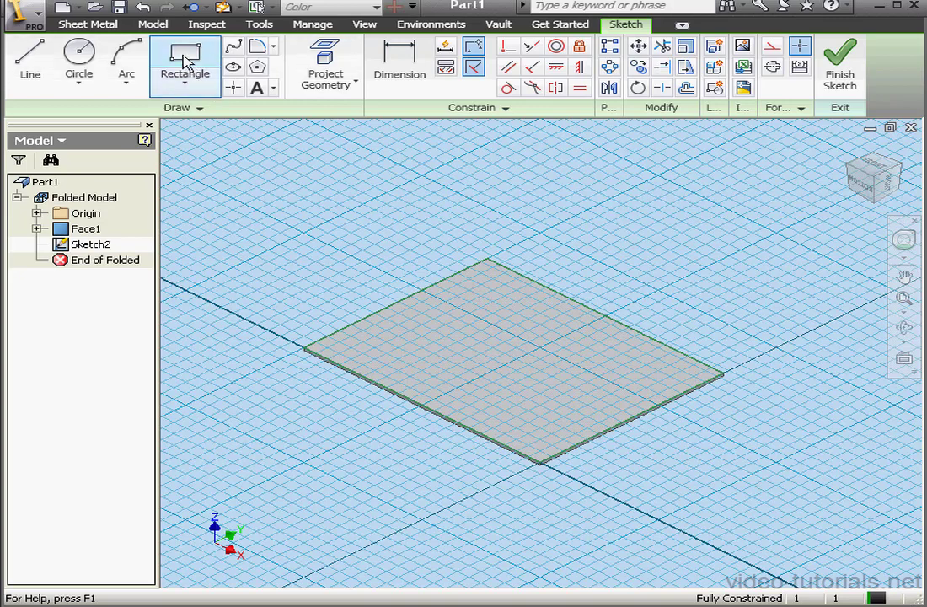
- Draw a rectangle about 19.7 by 9.3 mm inside the top face of the plate
{"action": "left_click", "coordinate": [184, 56]}
{"action": "left_click", "coordinate": [479, 317]}
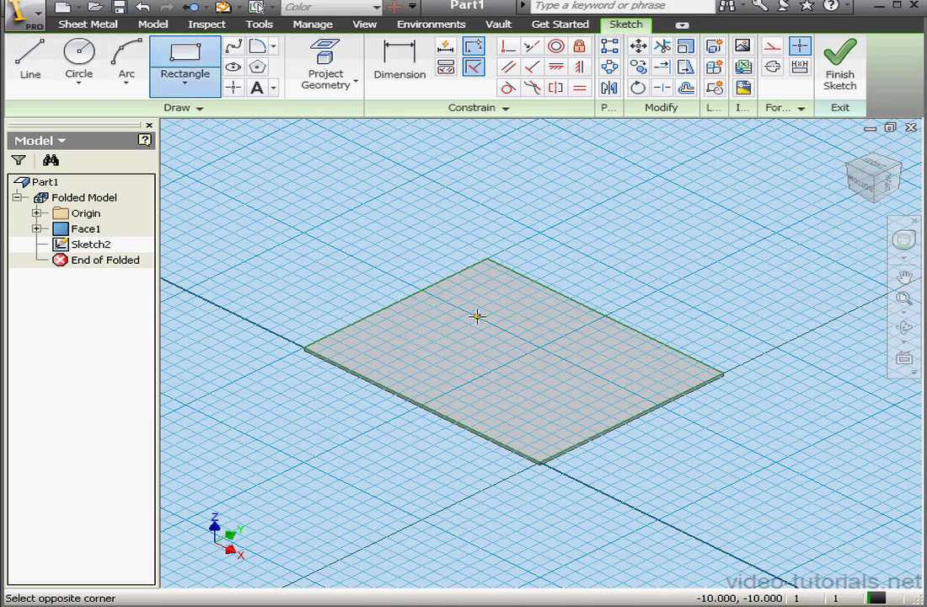
{"action": "left_click", "coordinate": [596, 372]}
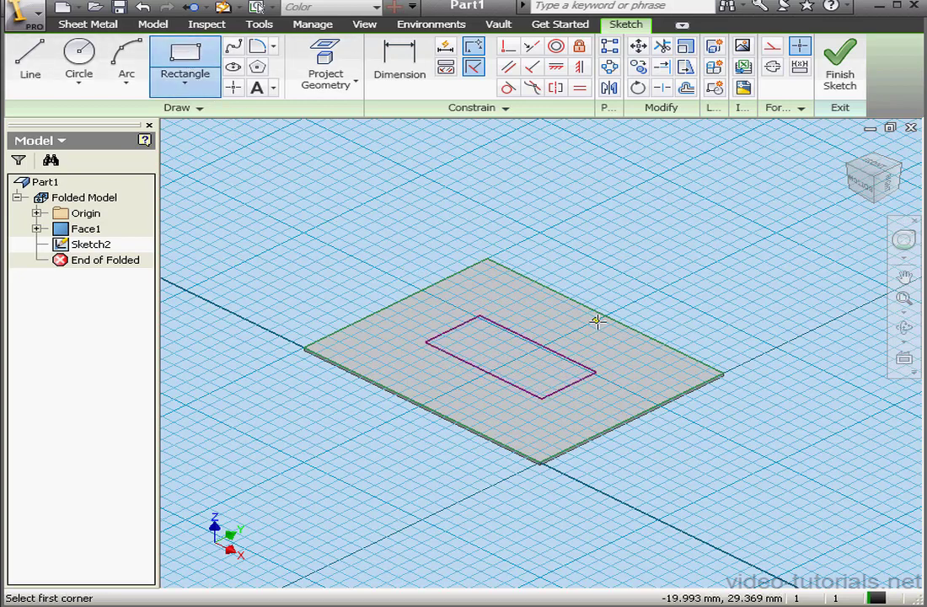
- Dimension the rectangle's long side and set it to 25 mm
{"action": "left_click", "coordinate": [399, 76]}
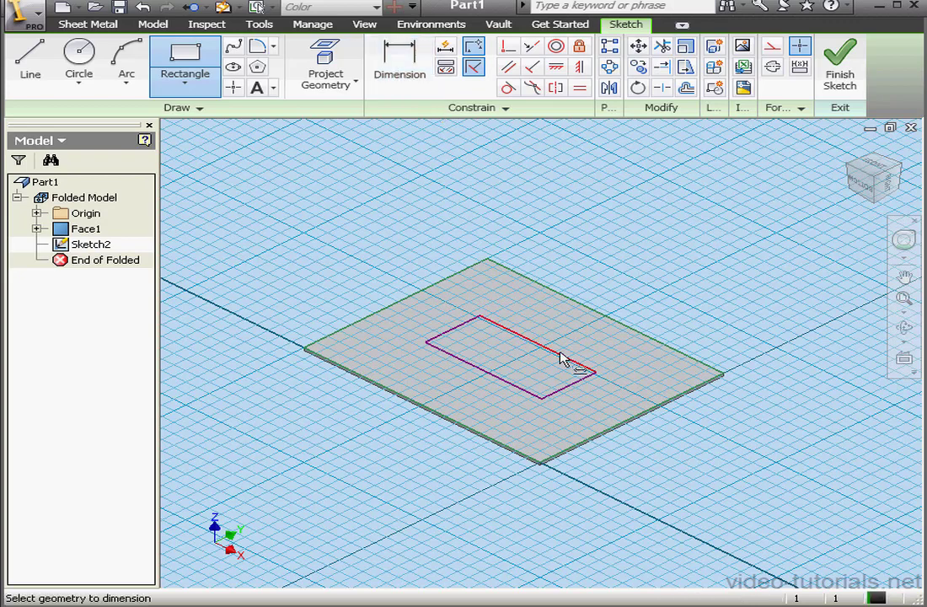
{"action": "left_click", "coordinate": [580, 348]}
{"action": "left_click", "coordinate": [600, 318]}
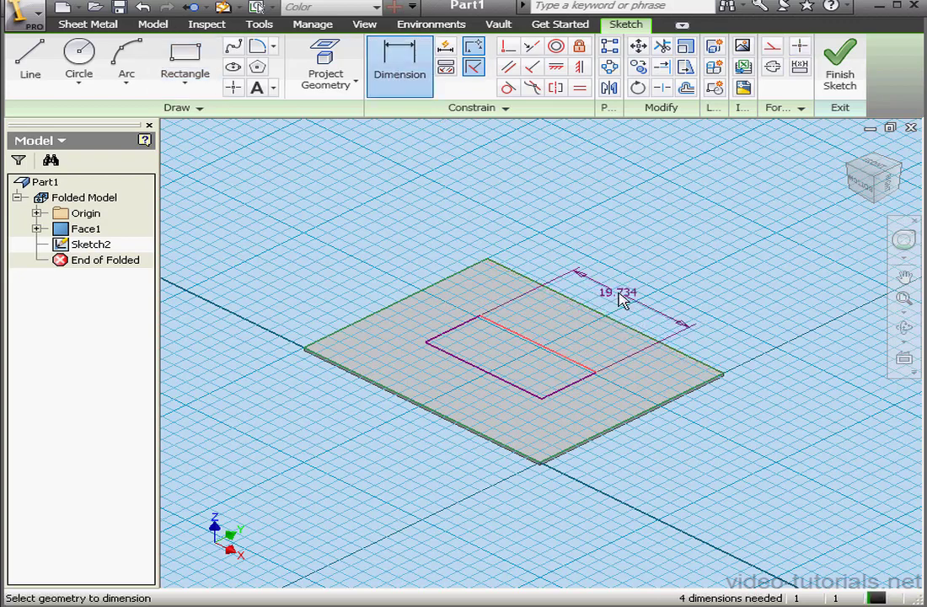
{"action": "left_click", "coordinate": [615, 295]}
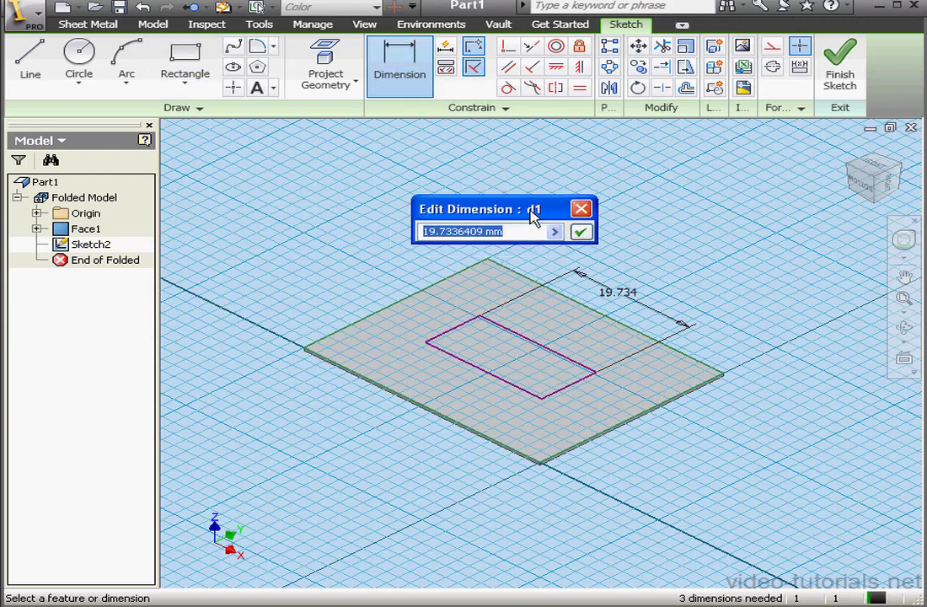
{"action": "type", "text": "25"}
{"action": "left_click", "coordinate": [579, 232]}
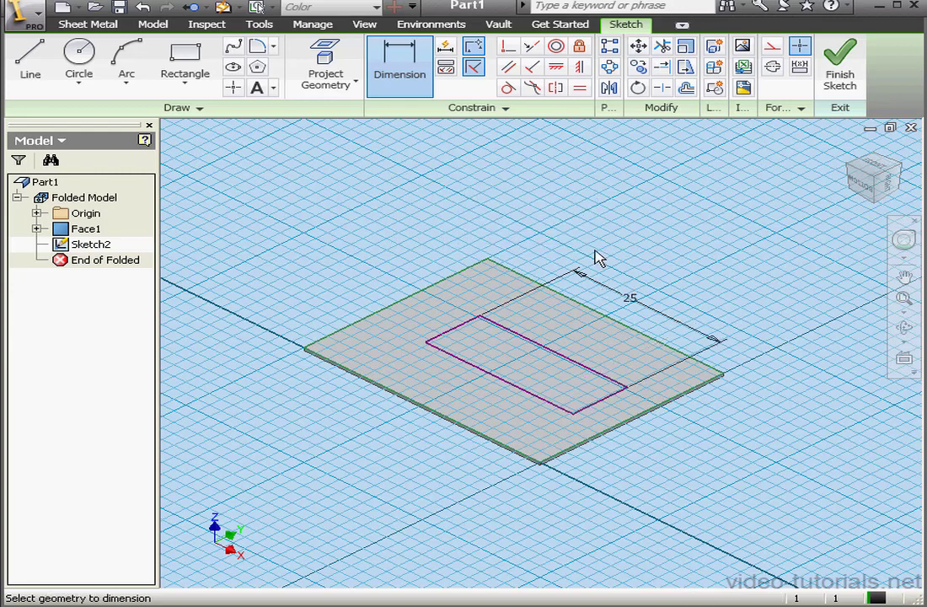
- Dimension the rectangle's short side, set it to 20 mm, and end the Dimension command
{"action": "left_click", "coordinate": [606, 399]}
{"action": "left_click", "coordinate": [670, 436]}
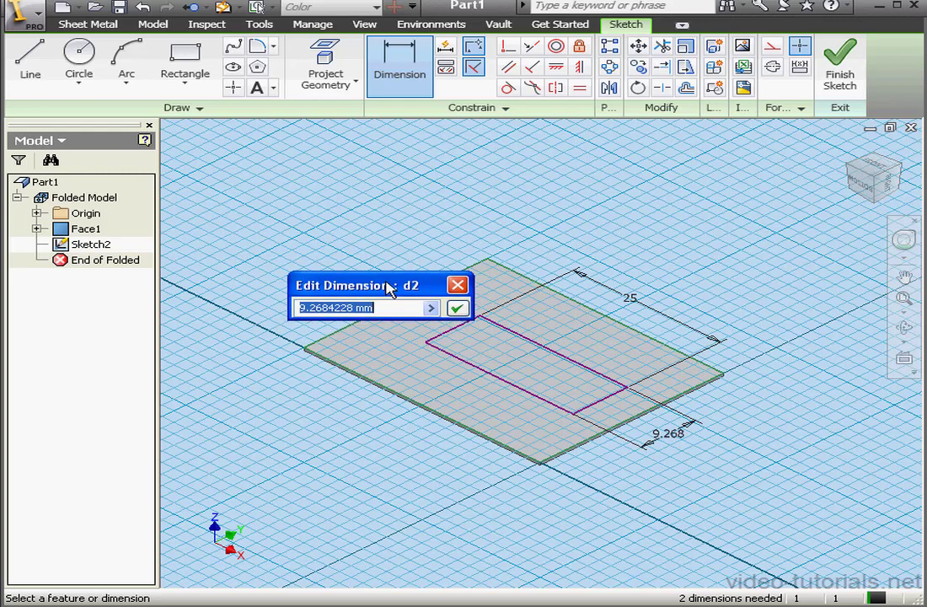
{"action": "type", "text": "20"}
{"action": "left_click", "coordinate": [459, 309]}
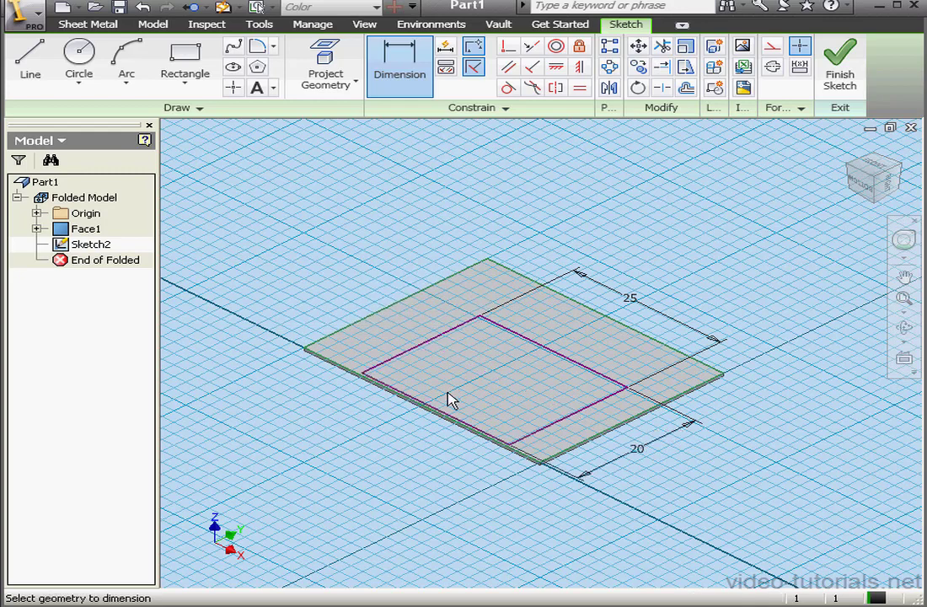
{"action": "right_click", "coordinate": [640, 247]}
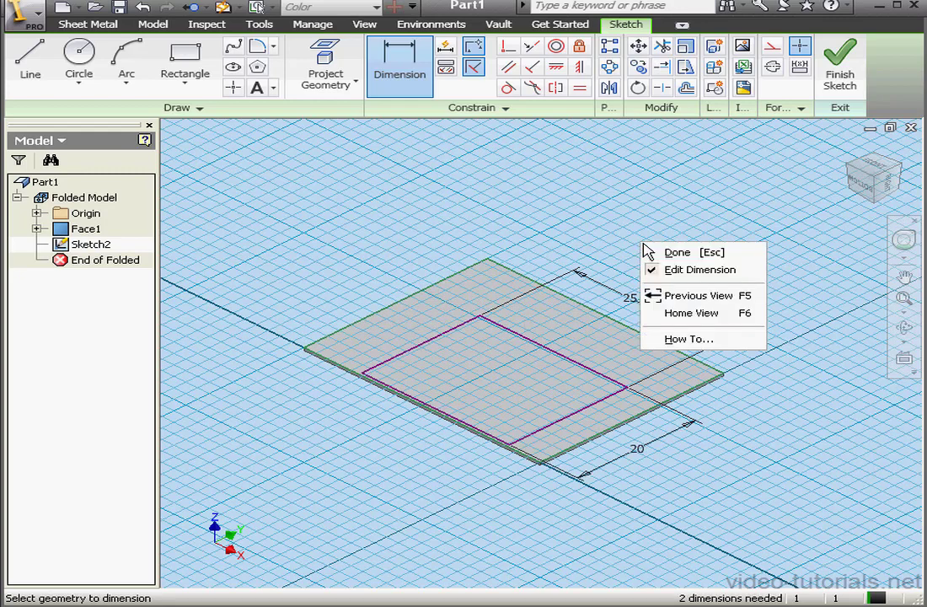
{"action": "left_click", "coordinate": [658, 256]}
- Shift the rectangle further inward from the plate's edges and lock its corner nearest the 20 mm dimension with a Fix constraint
{"action": "left_click_drag", "start_coordinate": [578, 364], "coordinate": [603, 353]}
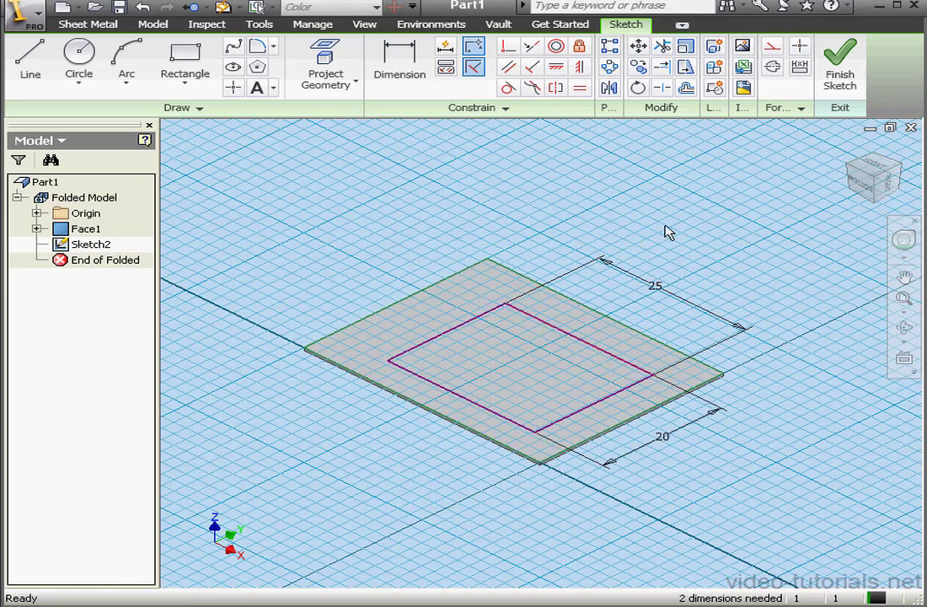
{"action": "left_click", "coordinate": [579, 45]}
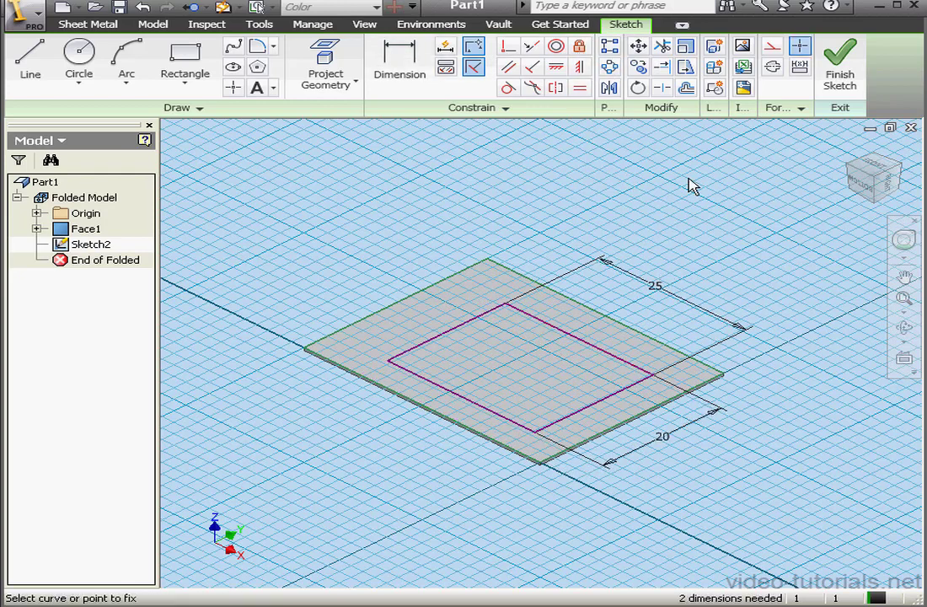
{"action": "left_click", "coordinate": [654, 376]}
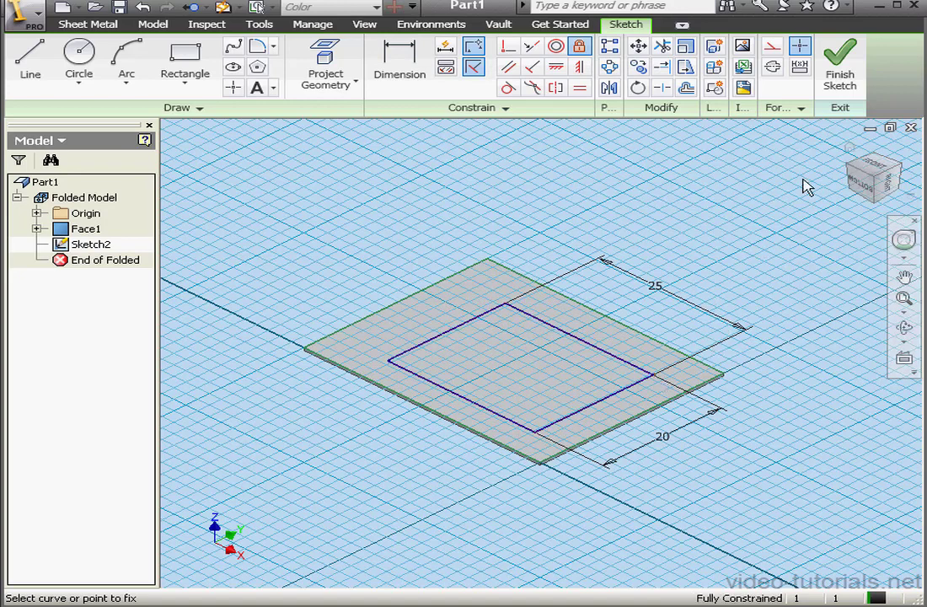
- Finish the sketch and cut the rectangular profile through the plate at Thickness distance
{"action": "left_click", "coordinate": [838, 57]}
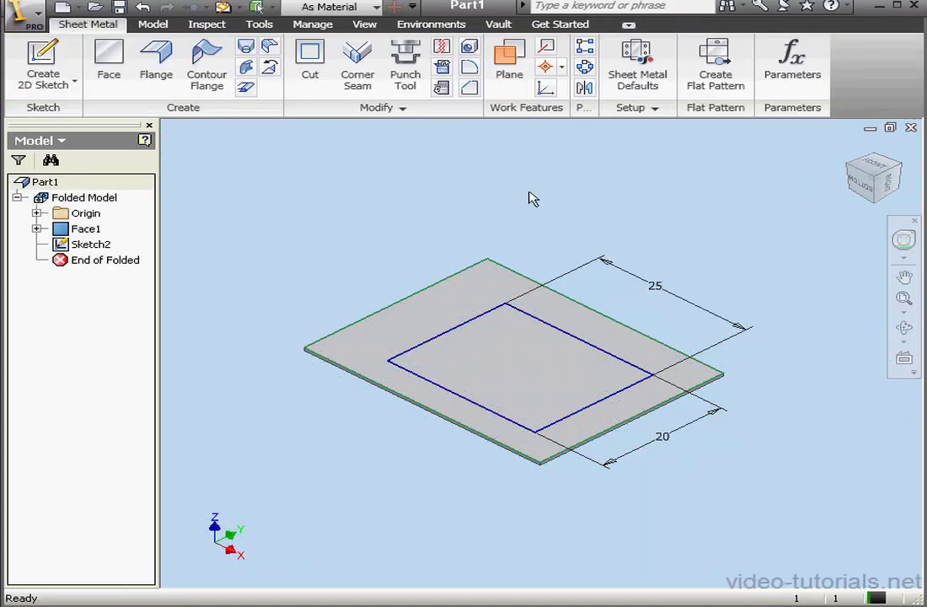
{"action": "left_click", "coordinate": [310, 61]}
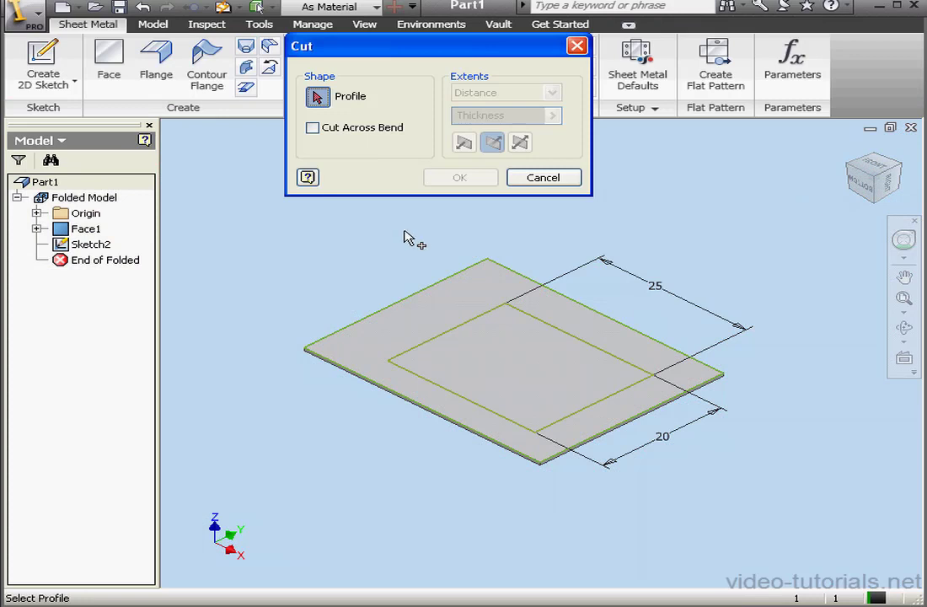
{"action": "left_click", "coordinate": [520, 354]}
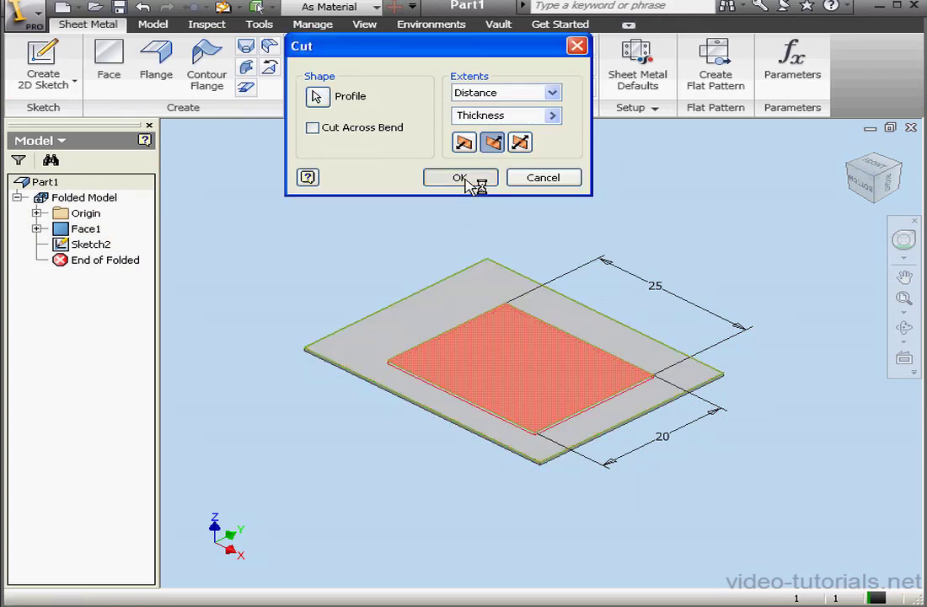
{"action": "left_click", "coordinate": [472, 178]}
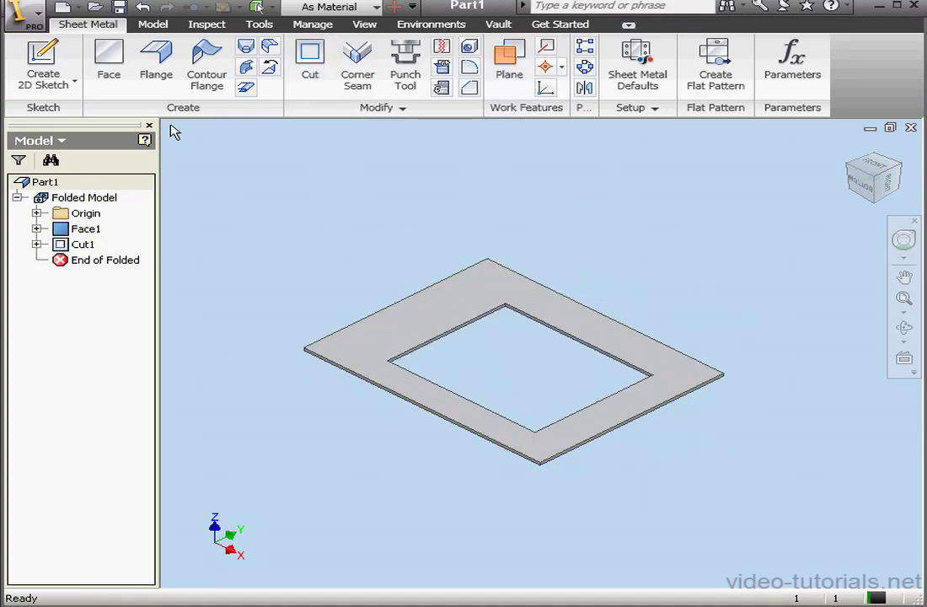
- Add 5 mm high flanges to all four inner edges of the rectangular cutout
{"action": "left_click", "coordinate": [156, 60]}
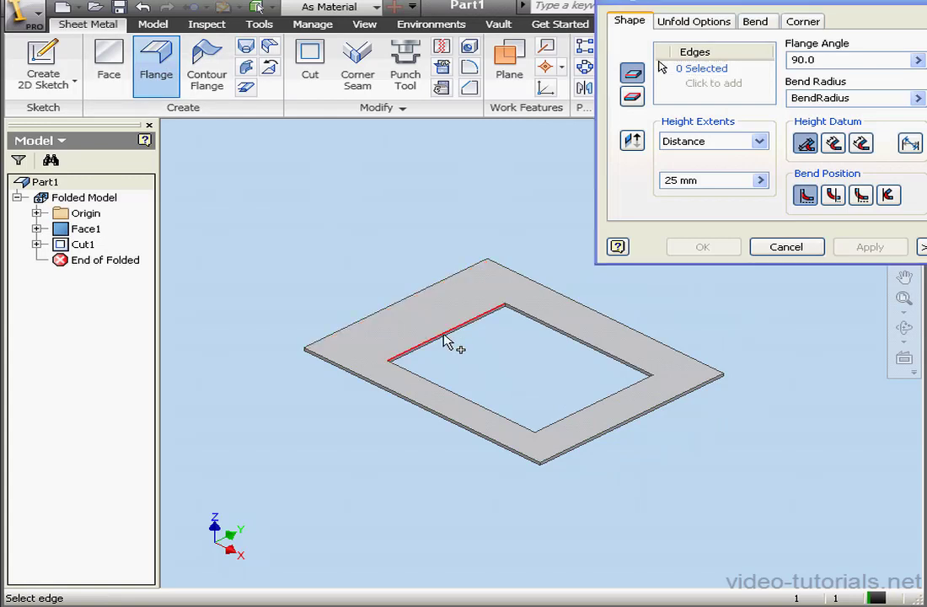
{"action": "left_click", "coordinate": [448, 341]}
{"action": "left_click", "coordinate": [577, 344]}
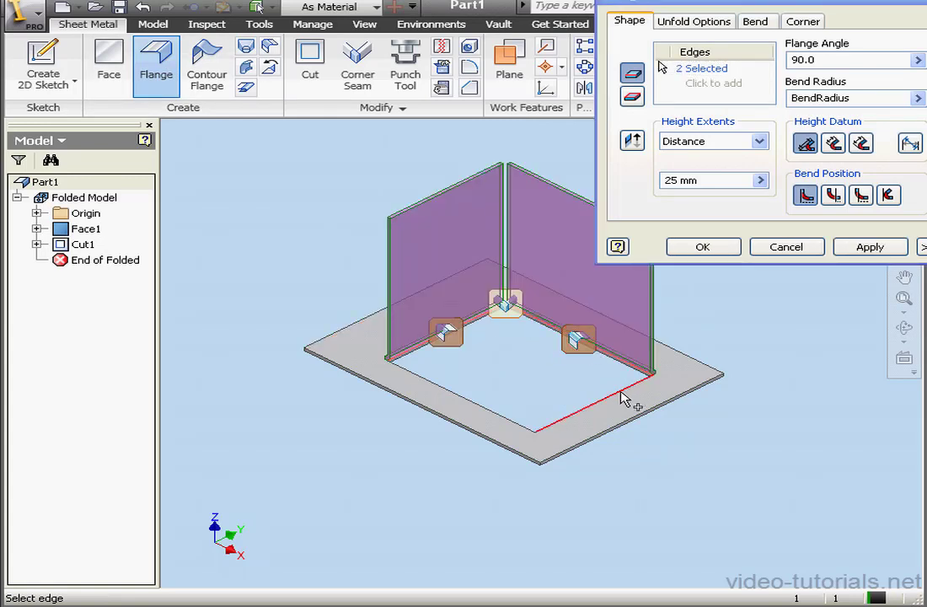
{"action": "left_click", "coordinate": [621, 399]}
{"action": "left_click", "coordinate": [512, 420]}
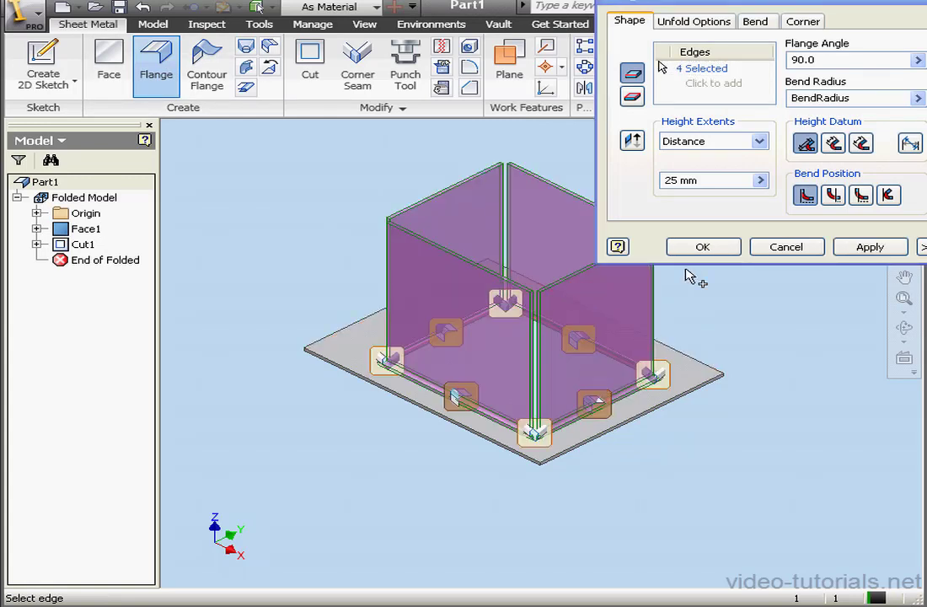
{"action": "double_click", "coordinate": [707, 181]}
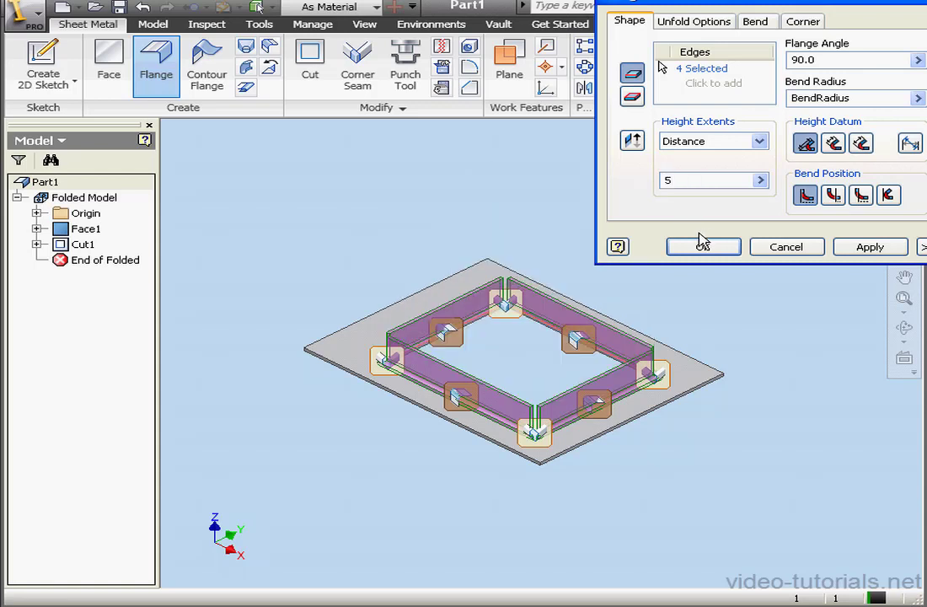
{"action": "left_click", "coordinate": [703, 247]}
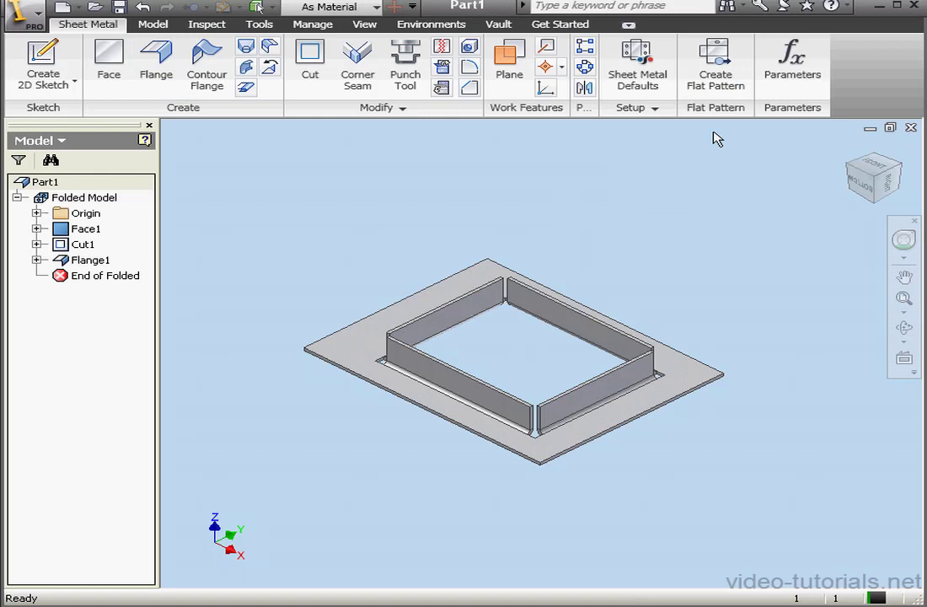
- Try to create the flat pattern of the flanged plate
{"action": "left_click", "coordinate": [715, 72]}
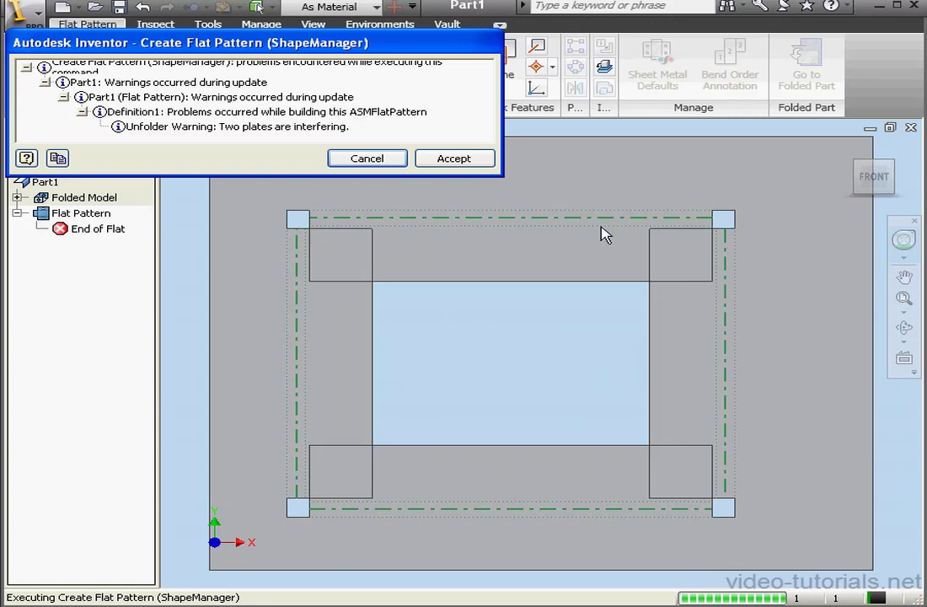
{"action": "left_click", "coordinate": [384, 168]}
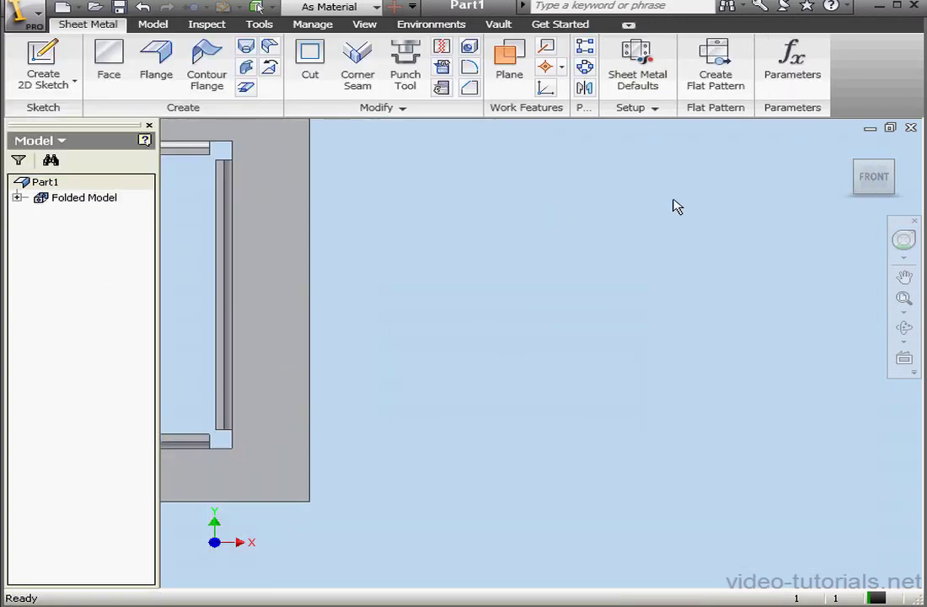
{"action": "left_click", "coordinate": [850, 149]}
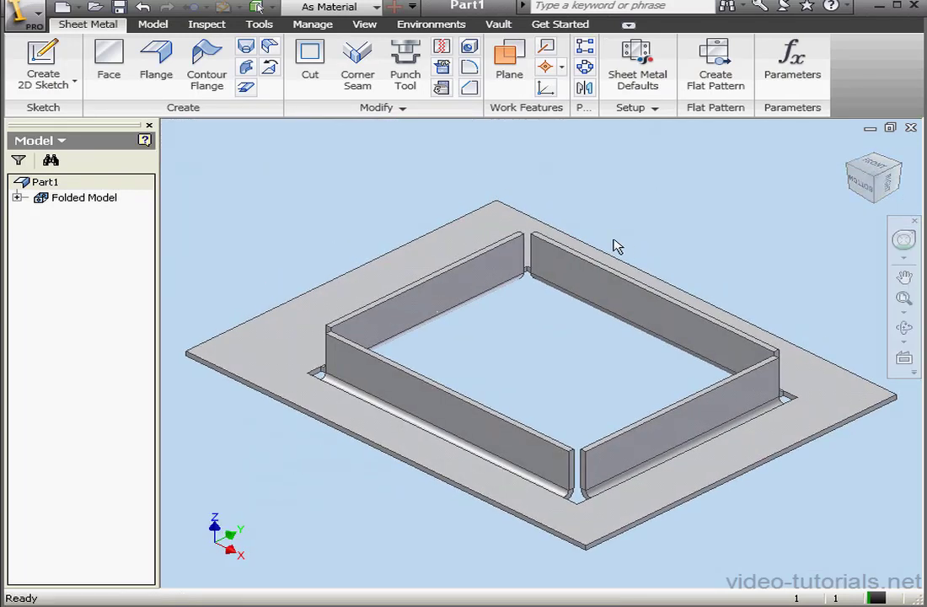
- On the outer face of the short flange facing the Right view, sketch a vertical line along its left end and a diagonal about 37° from it
{"action": "left_click", "coordinate": [44, 61]}
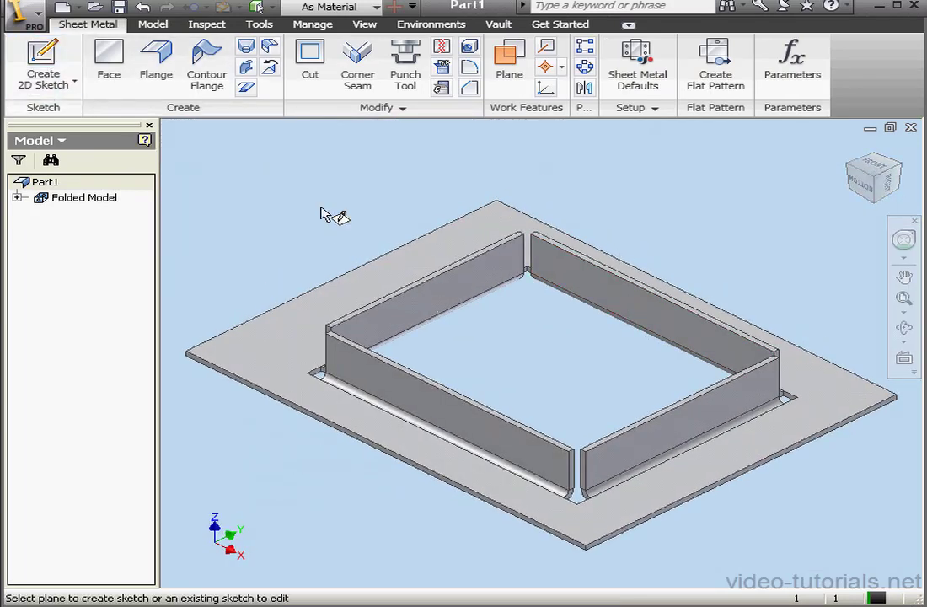
{"action": "left_click", "coordinate": [682, 427]}
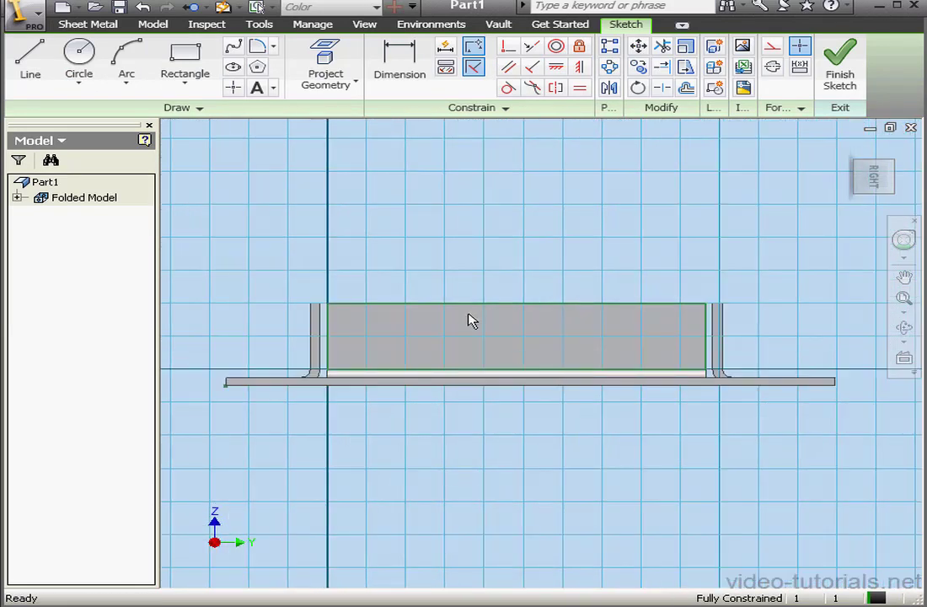
{"action": "left_click", "coordinate": [31, 64]}
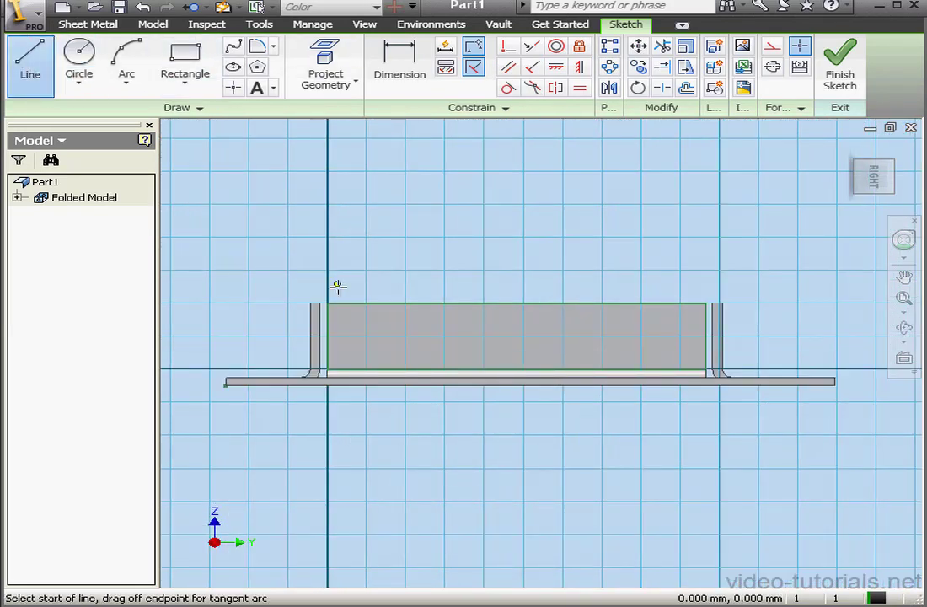
{"action": "left_click", "coordinate": [329, 369]}
{"action": "double_click", "coordinate": [328, 304]}
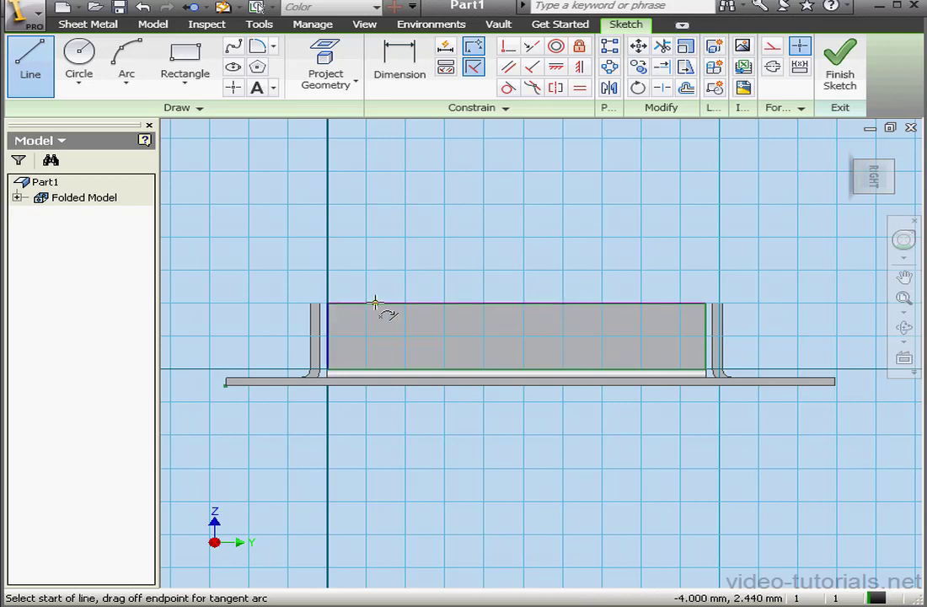
{"action": "left_click", "coordinate": [386, 303]}
{"action": "double_click", "coordinate": [328, 368]}
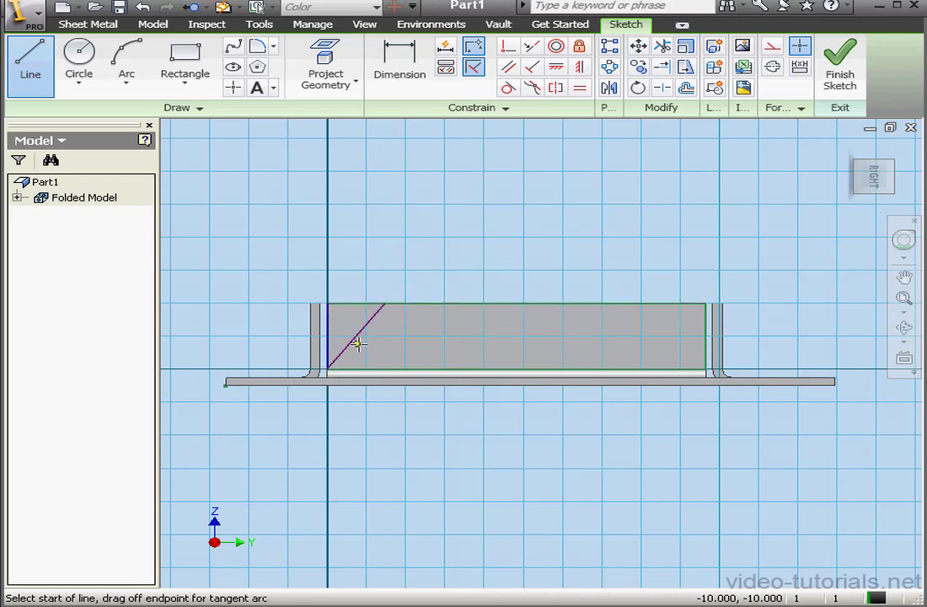
- Sketch a triangle at the flange's right end, with a diagonal running from the bottom corner to the top edge
{"action": "left_click", "coordinate": [706, 303]}
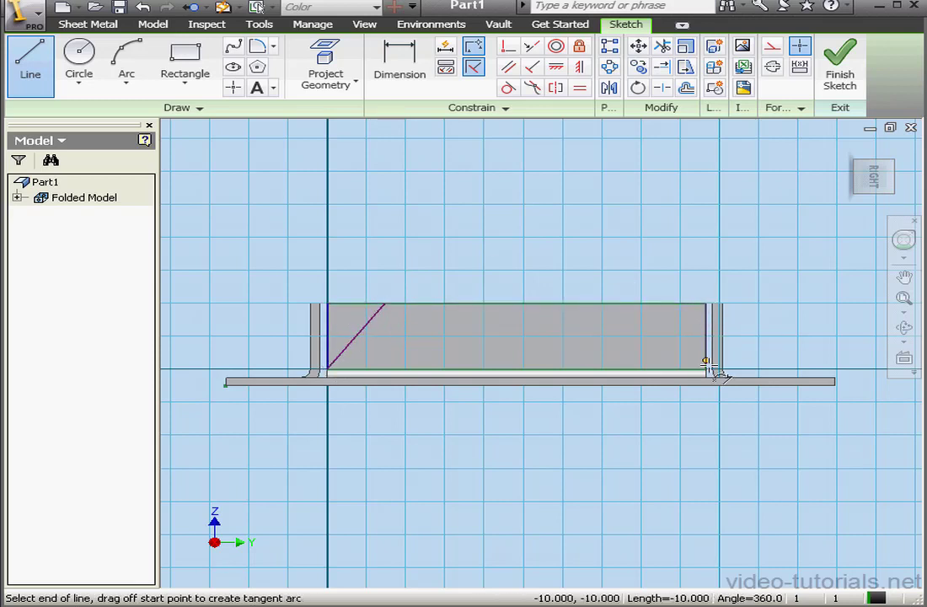
{"action": "double_click", "coordinate": [706, 369]}
{"action": "left_click", "coordinate": [707, 368]}
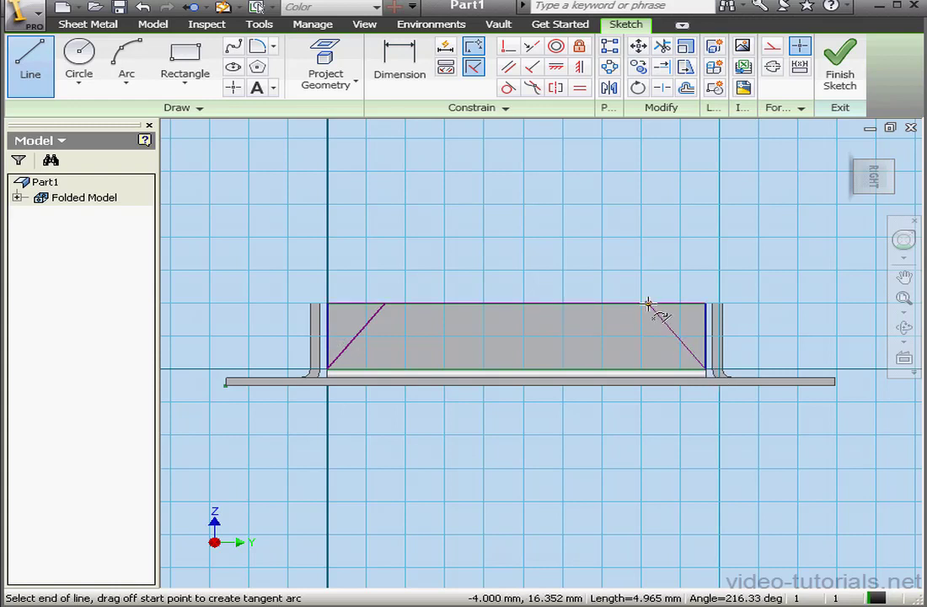
{"action": "double_click", "coordinate": [647, 303]}
- Dimension the angle between the left diagonal and the flange's vertical end line and set it to 45°
{"action": "left_click", "coordinate": [403, 71]}
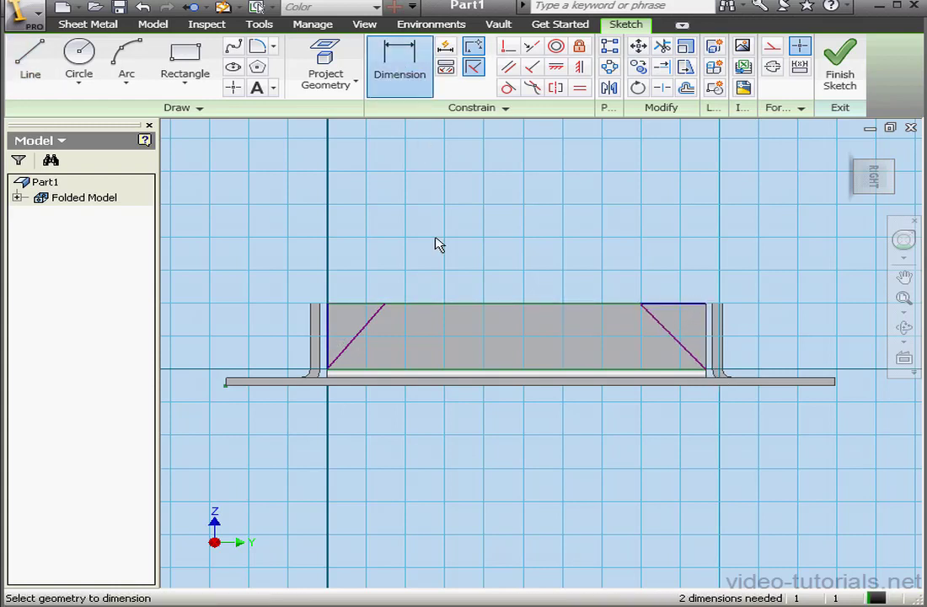
{"action": "left_click", "coordinate": [360, 341]}
{"action": "left_click", "coordinate": [329, 343]}
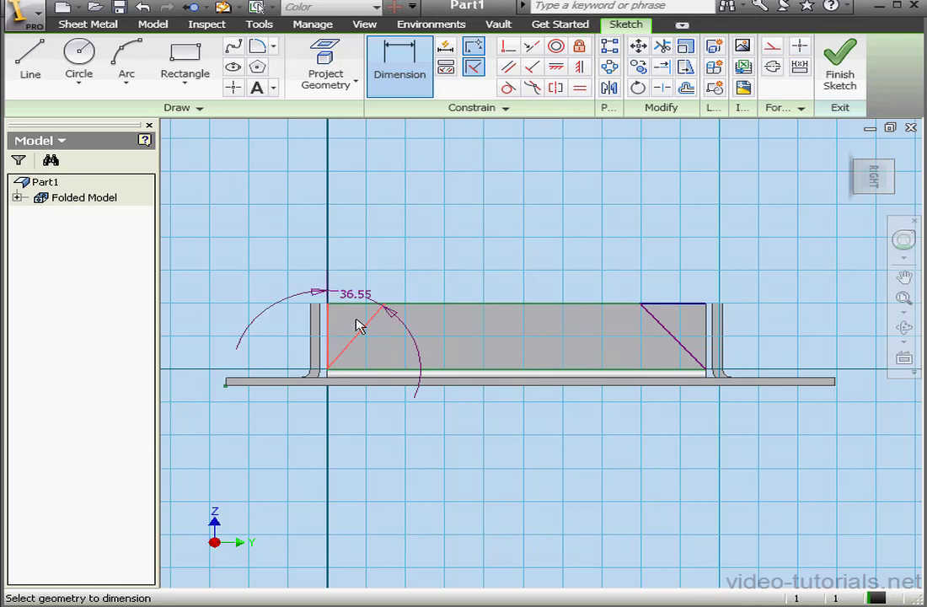
{"action": "left_click", "coordinate": [395, 276]}
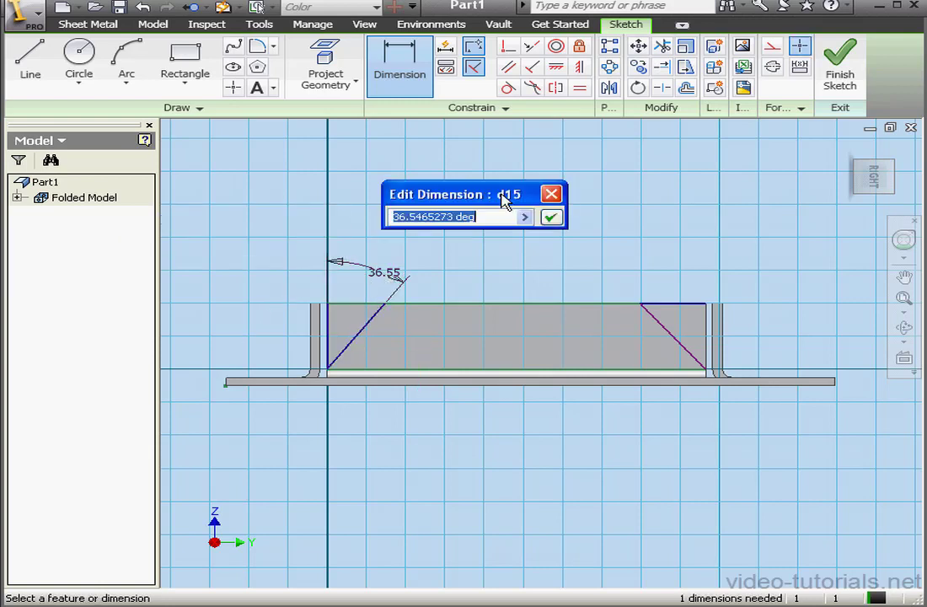
{"action": "type", "text": "45"}
{"action": "left_click", "coordinate": [559, 214]}
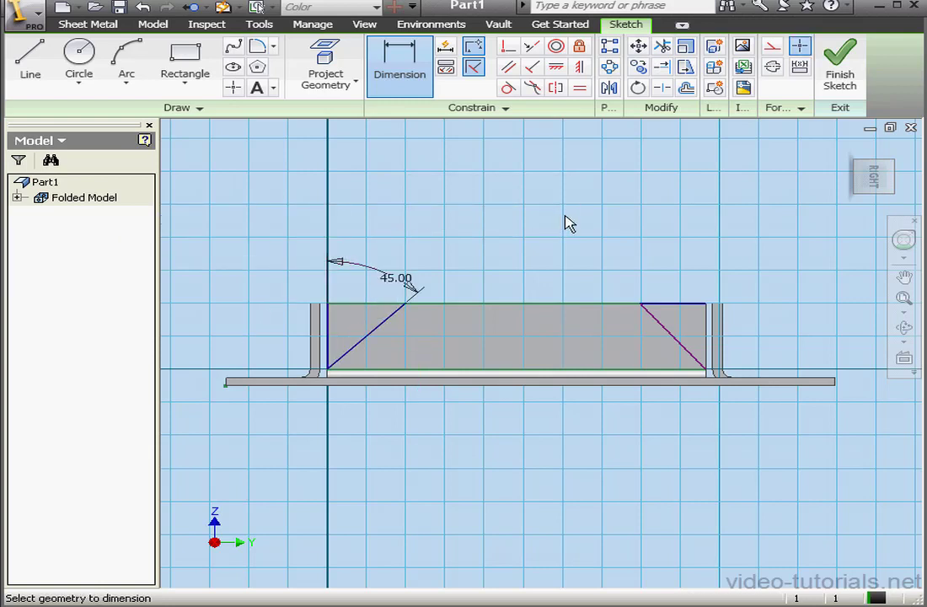
- Dimension the angle between the right diagonal and the flange's vertical end line, linking it to the left 45° dimension
{"action": "left_click", "coordinate": [681, 341]}
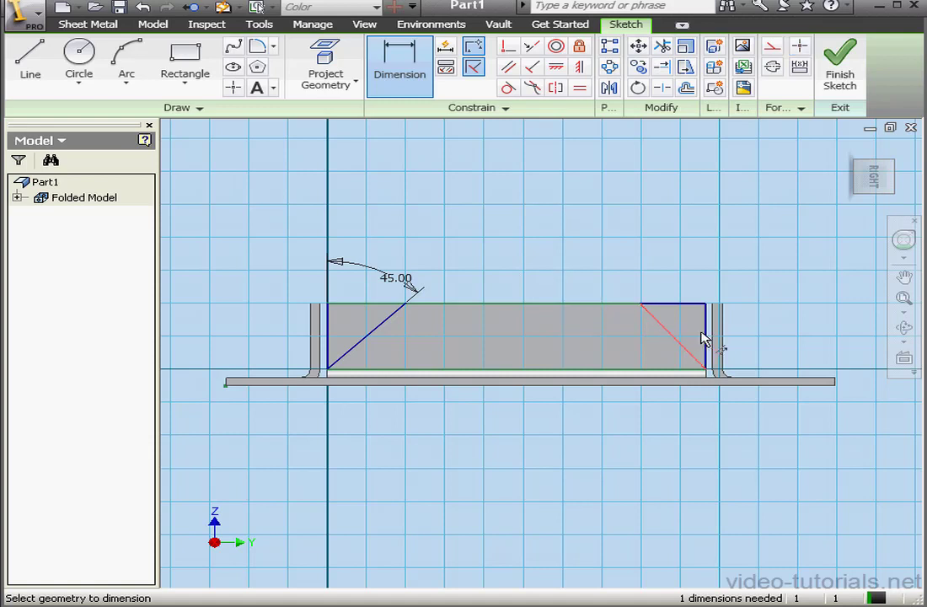
{"action": "left_click", "coordinate": [706, 339]}
{"action": "left_click", "coordinate": [668, 266]}
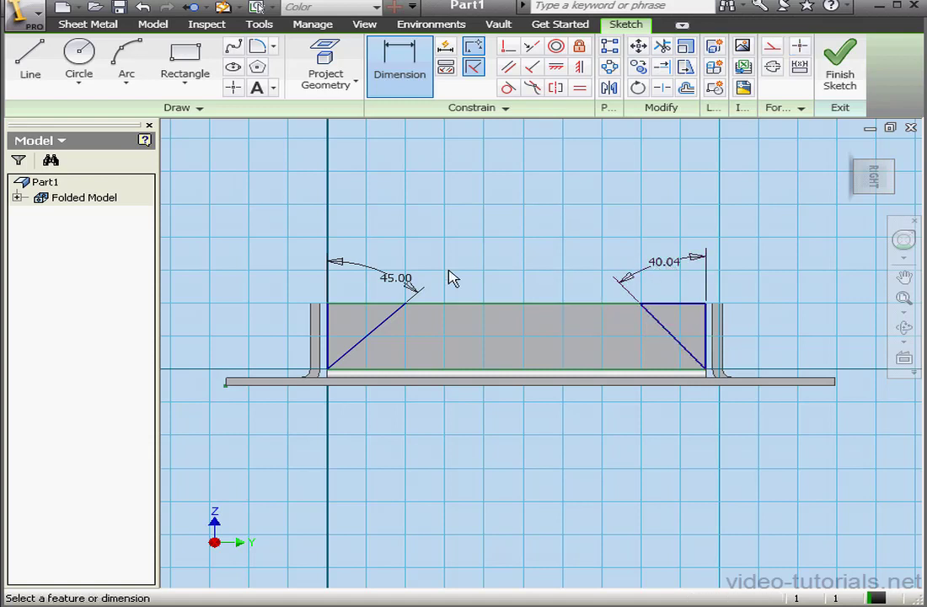
{"action": "left_click", "coordinate": [403, 278]}
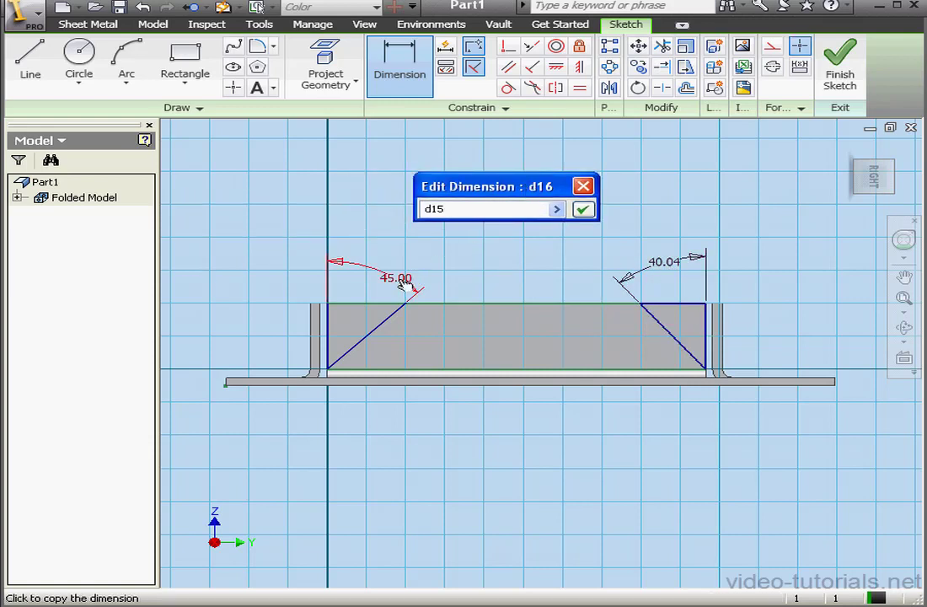
{"action": "left_click", "coordinate": [583, 210]}
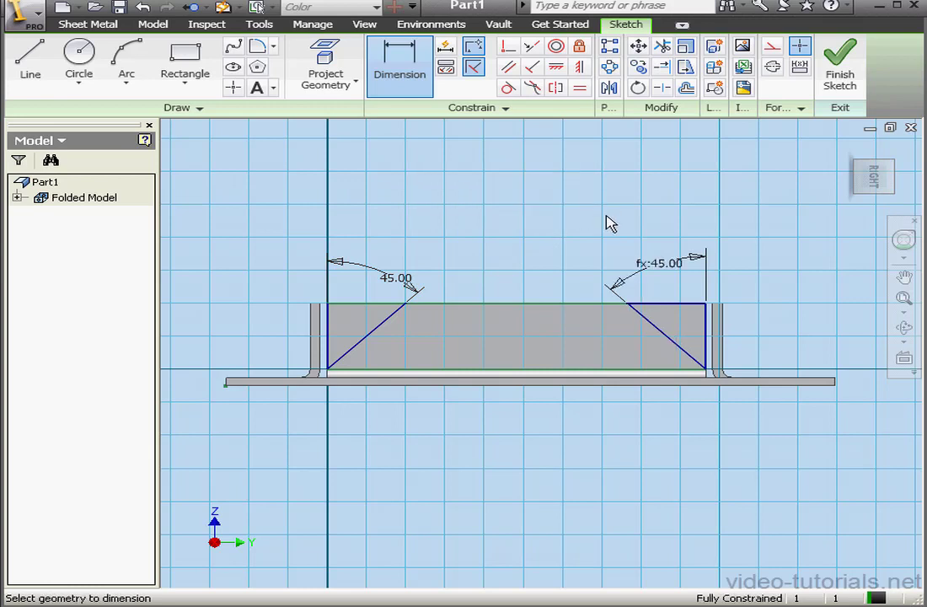
- Finish the sketch and cut both corner triangles out of the short flange by the sheet Thickness
{"action": "left_click", "coordinate": [837, 55]}
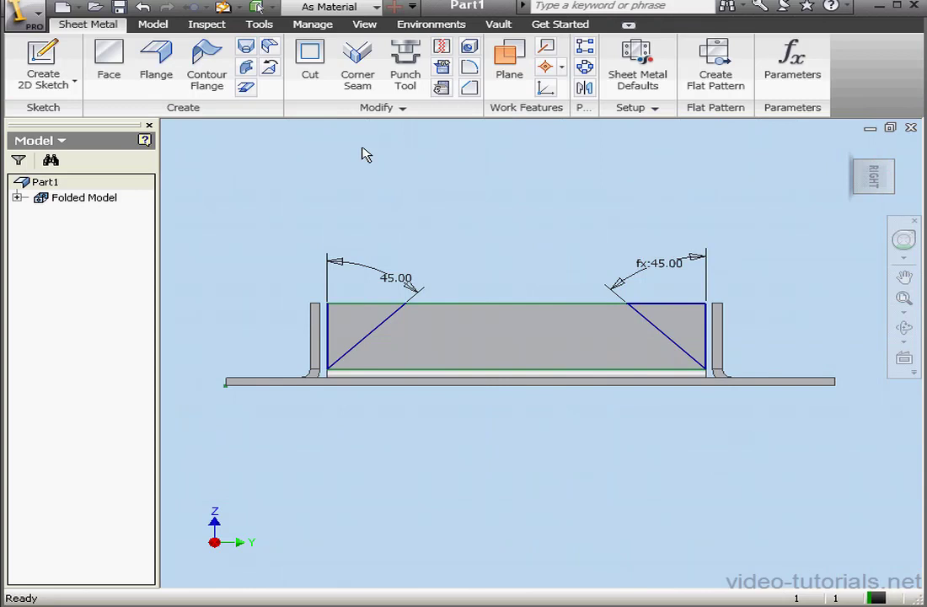
{"action": "left_click", "coordinate": [310, 59]}
{"action": "left_click", "coordinate": [371, 318]}
{"action": "left_click", "coordinate": [687, 316]}
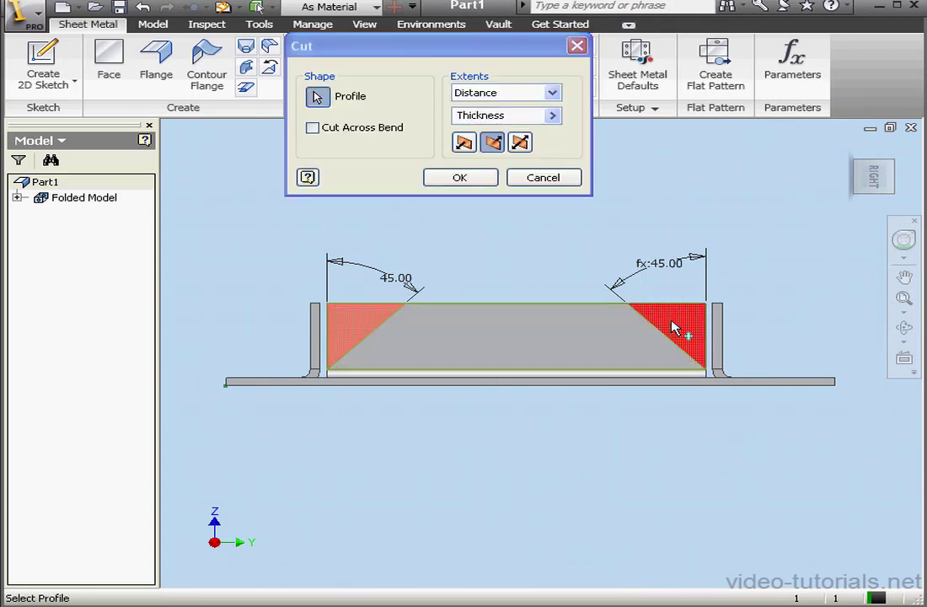
{"action": "left_click", "coordinate": [468, 179]}
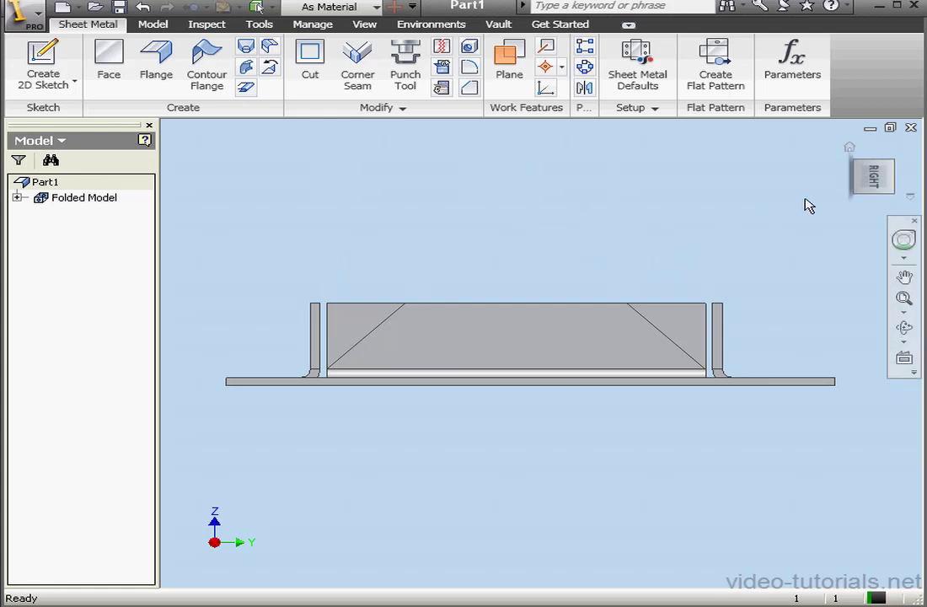
- On the outer face of the adjacent long flange, sketch a vertical line along its left end and a diagonal about 5.3 mm long
{"action": "left_click", "coordinate": [846, 180]}
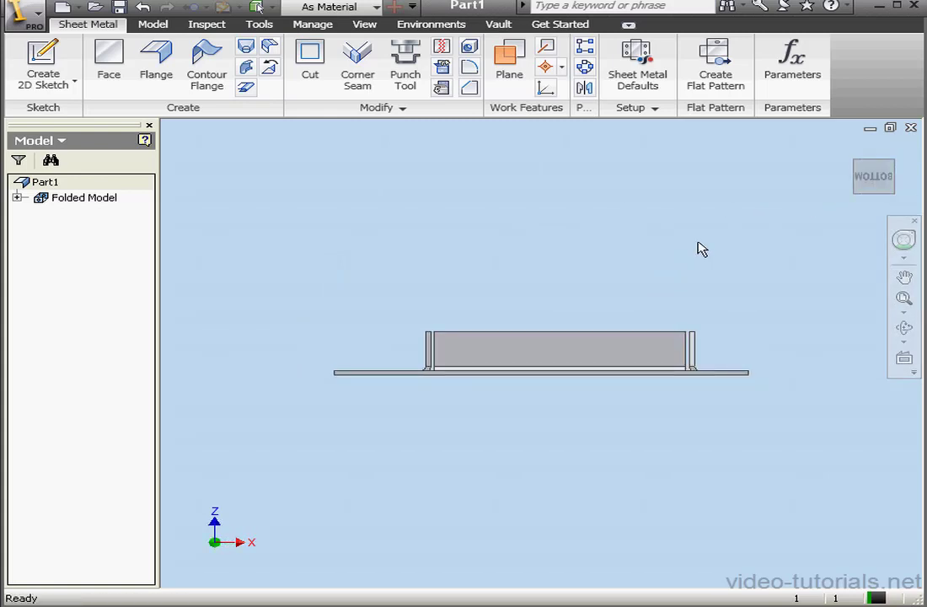
{"action": "scroll", "coordinate": [587, 344], "scroll_direction": "up", "scroll_amount": 3}
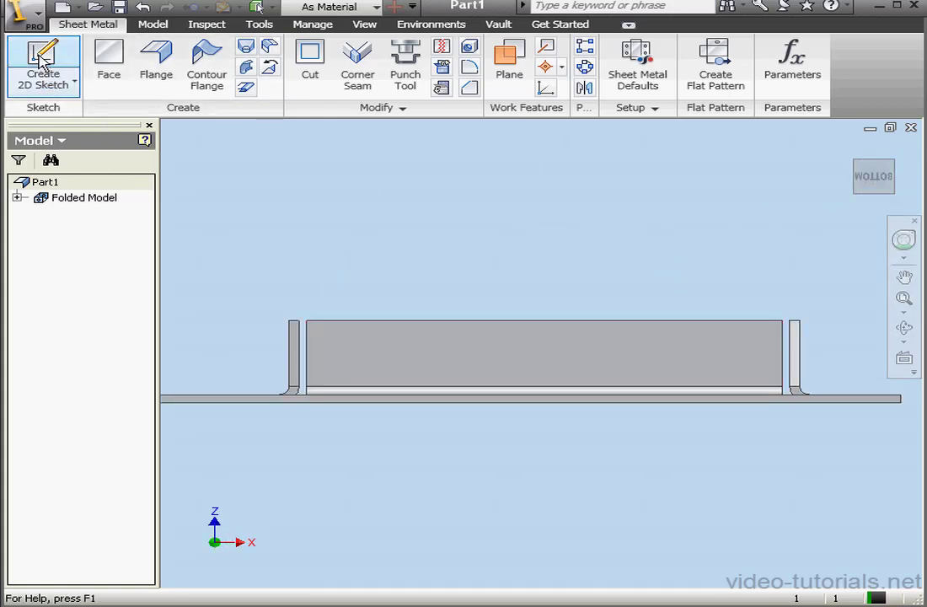
{"action": "left_click", "coordinate": [39, 60]}
{"action": "left_click", "coordinate": [582, 363]}
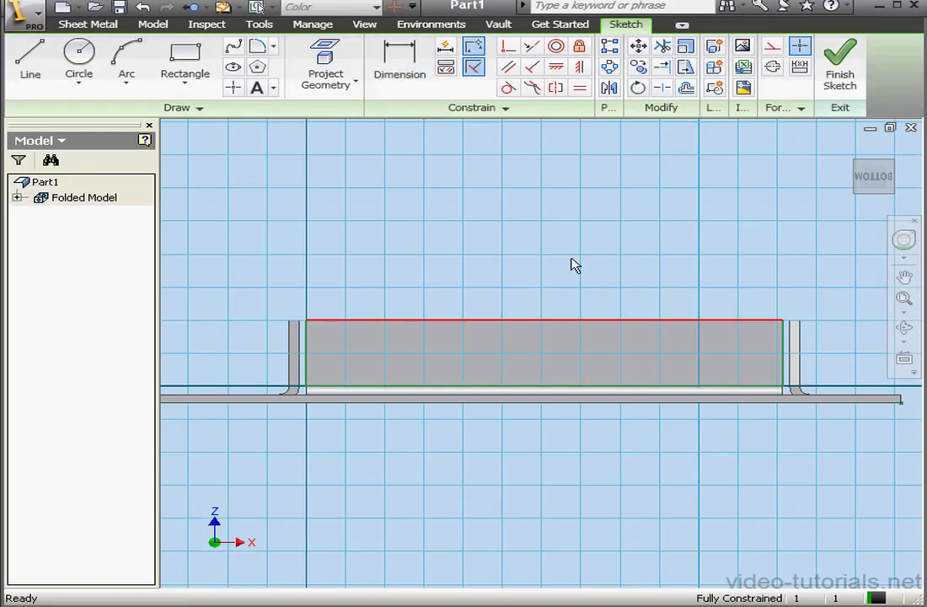
{"action": "left_click", "coordinate": [34, 66]}
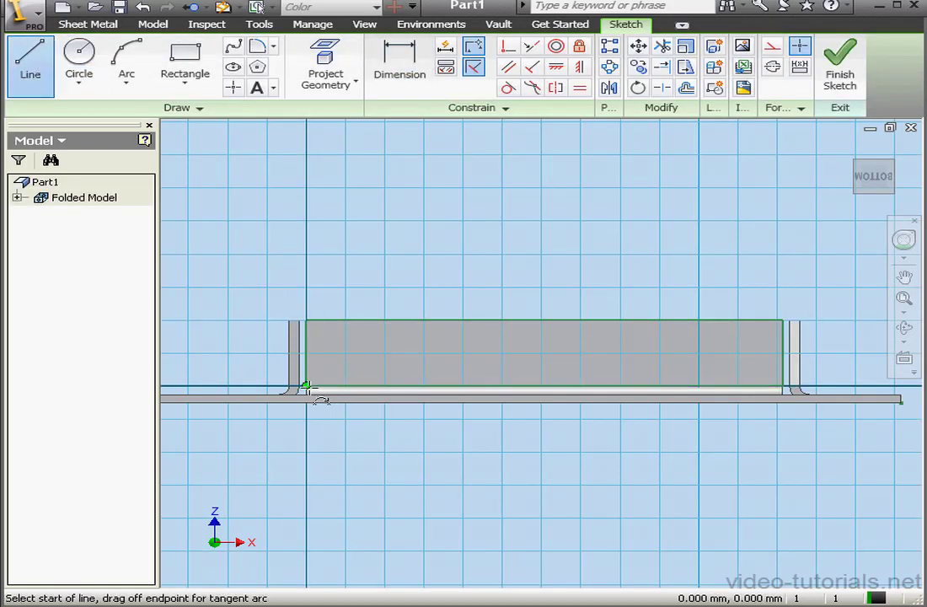
{"action": "left_click", "coordinate": [306, 387]}
{"action": "double_click", "coordinate": [307, 321]}
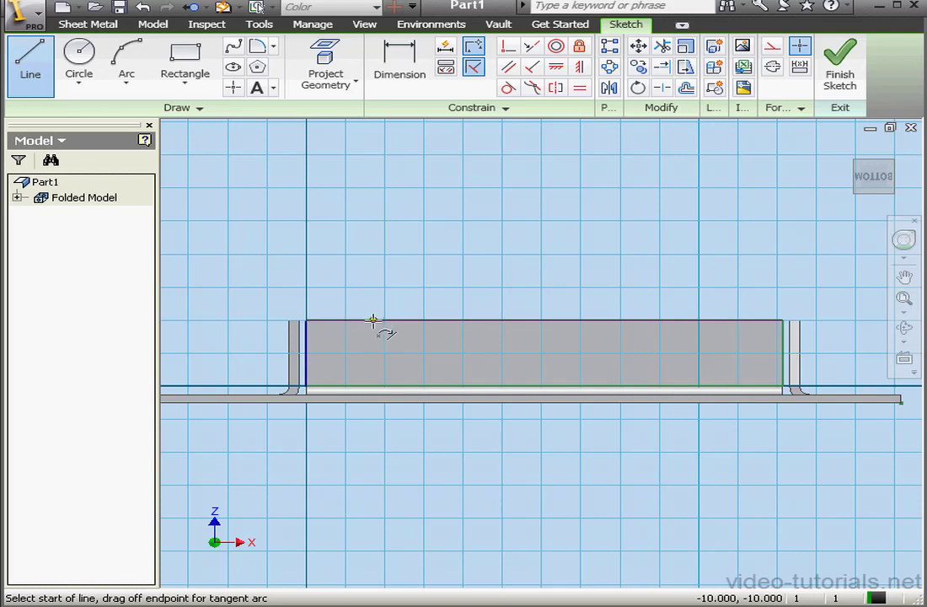
{"action": "left_click", "coordinate": [374, 322]}
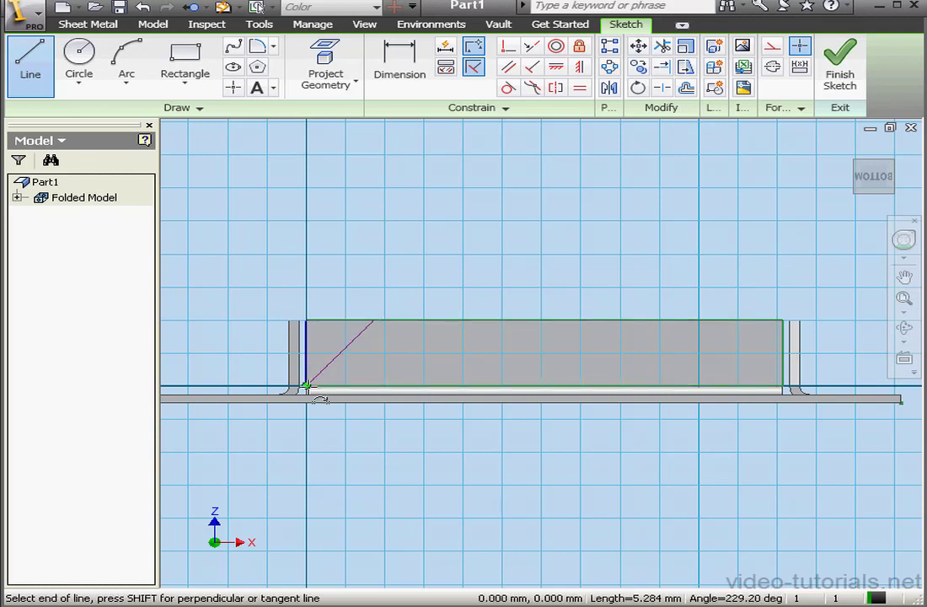
{"action": "double_click", "coordinate": [307, 387]}
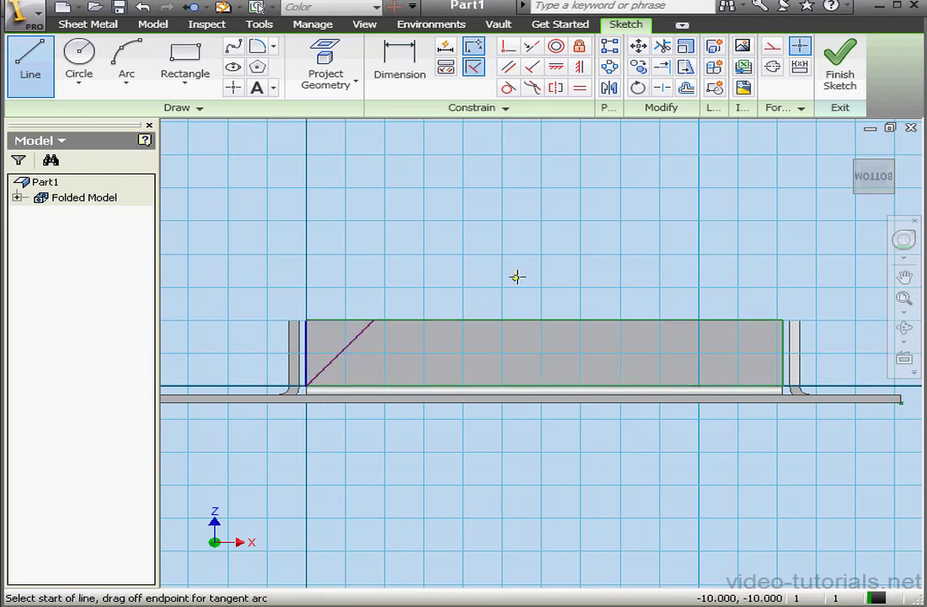
- At the long flange's right end, sketch a top-edge line and a diagonal about 4.8 mm long from the bottom corner
{"action": "left_click", "coordinate": [733, 321]}
{"action": "double_click", "coordinate": [783, 320]}
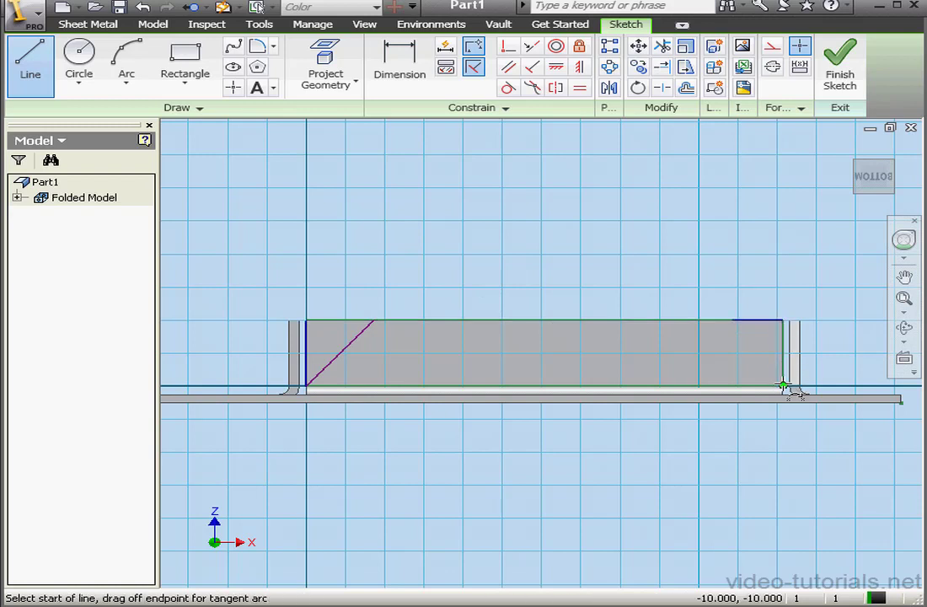
{"action": "left_click", "coordinate": [783, 386]}
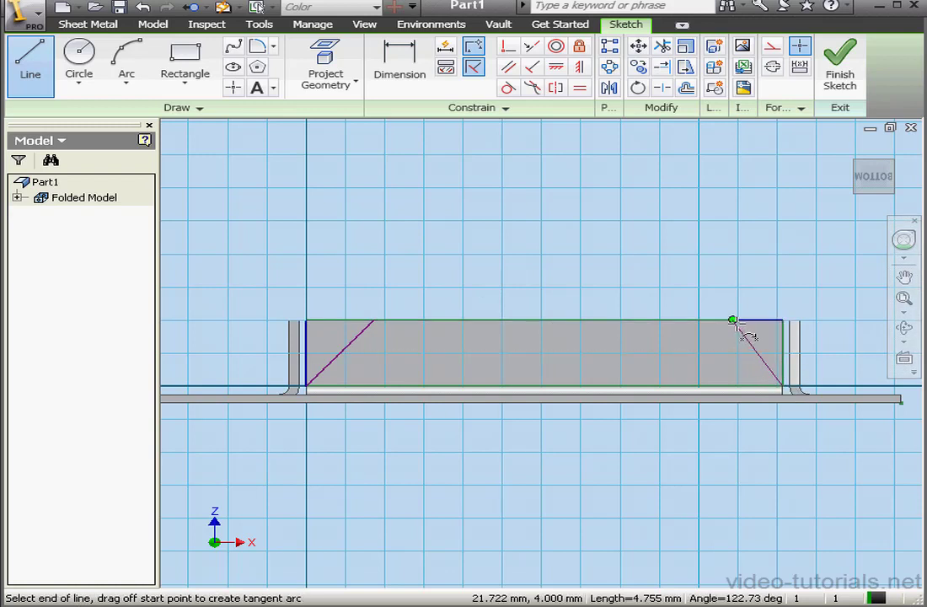
{"action": "double_click", "coordinate": [733, 320]}
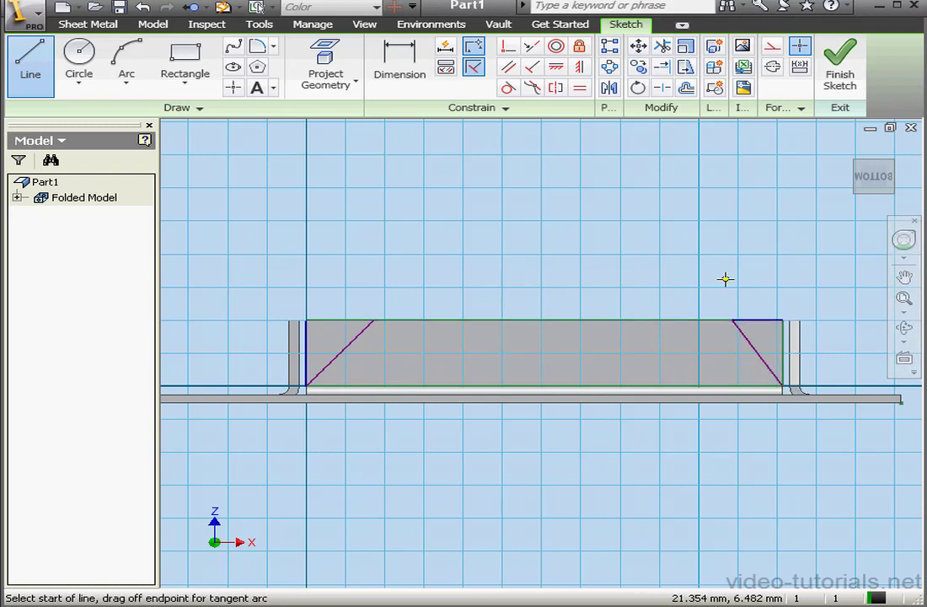
- Dimension the angle between the long flange's right diagonal and its vertical end edge and set it to 45°
{"action": "left_click", "coordinate": [426, 68]}
{"action": "left_click", "coordinate": [760, 360]}
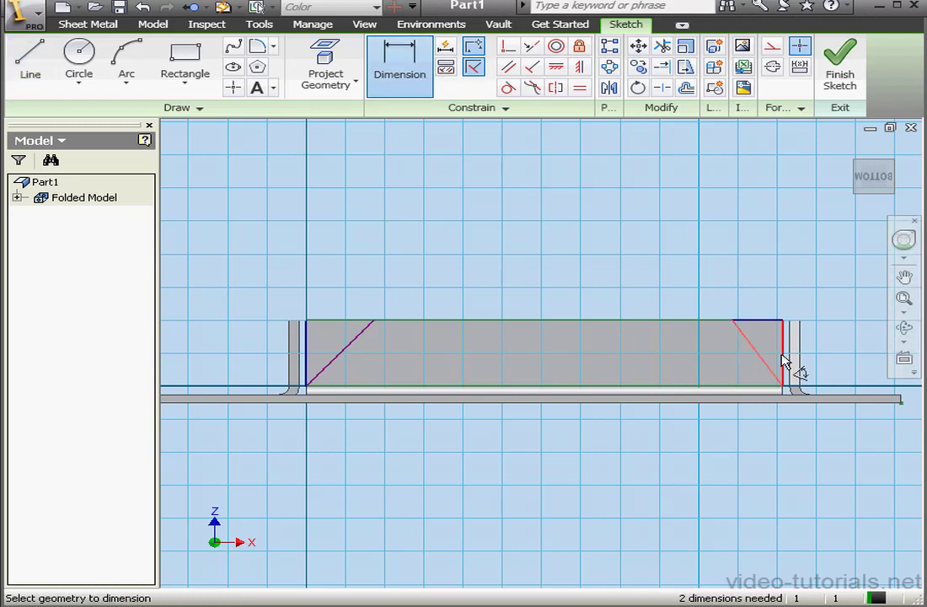
{"action": "left_click", "coordinate": [783, 350]}
{"action": "left_click", "coordinate": [746, 285]}
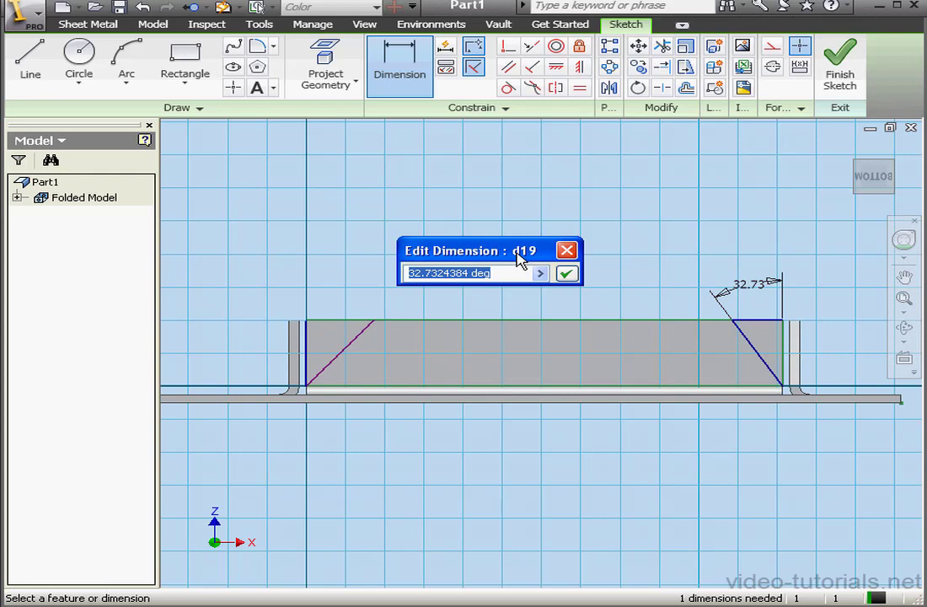
{"action": "type", "text": "45"}
{"action": "left_click", "coordinate": [566, 274]}
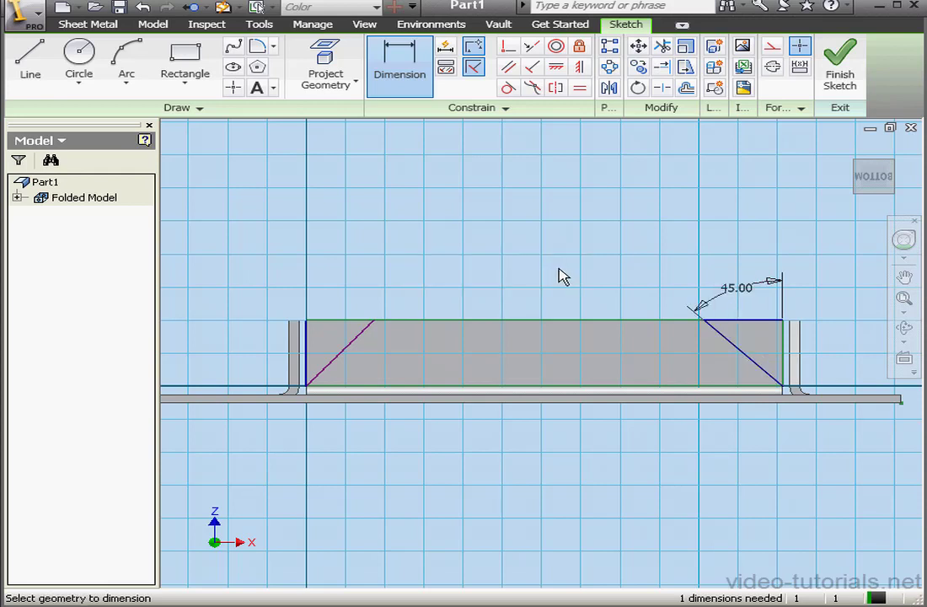
- Dimension the angle between the long flange's left diagonal and its vertical end line and set it to 60°
{"action": "left_click", "coordinate": [307, 367]}
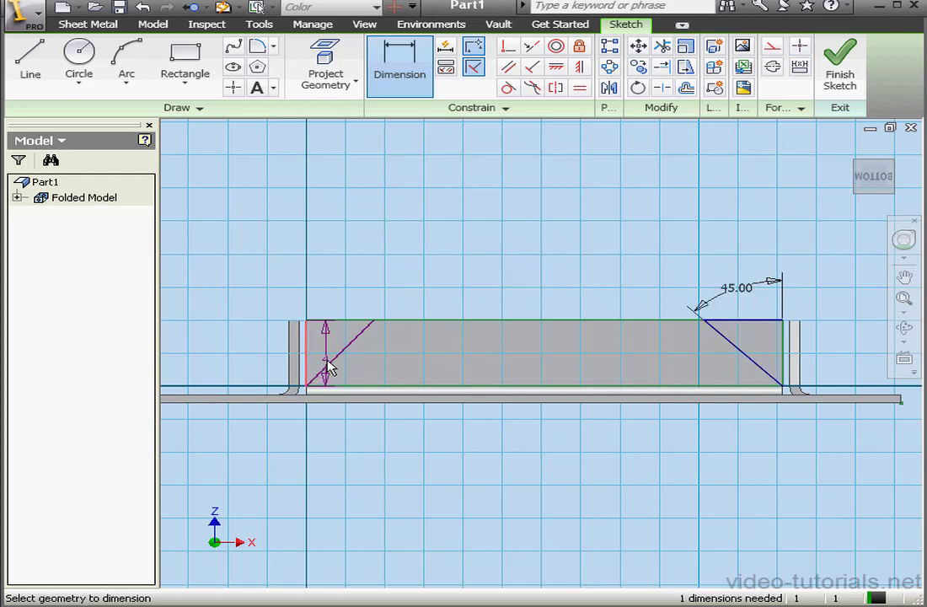
{"action": "left_click", "coordinate": [333, 364]}
{"action": "left_click", "coordinate": [374, 295]}
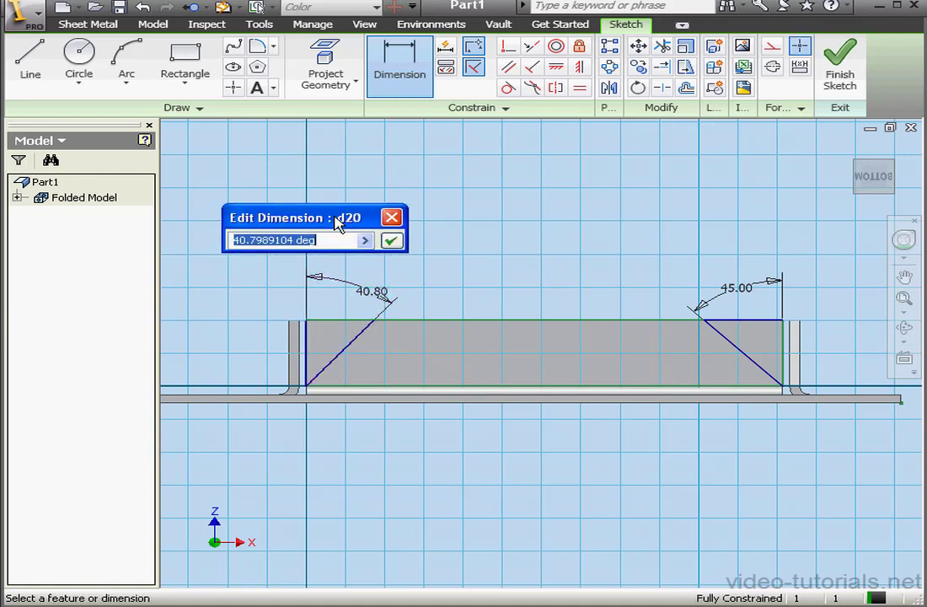
{"action": "type", "text": "60"}
{"action": "left_click", "coordinate": [392, 240]}
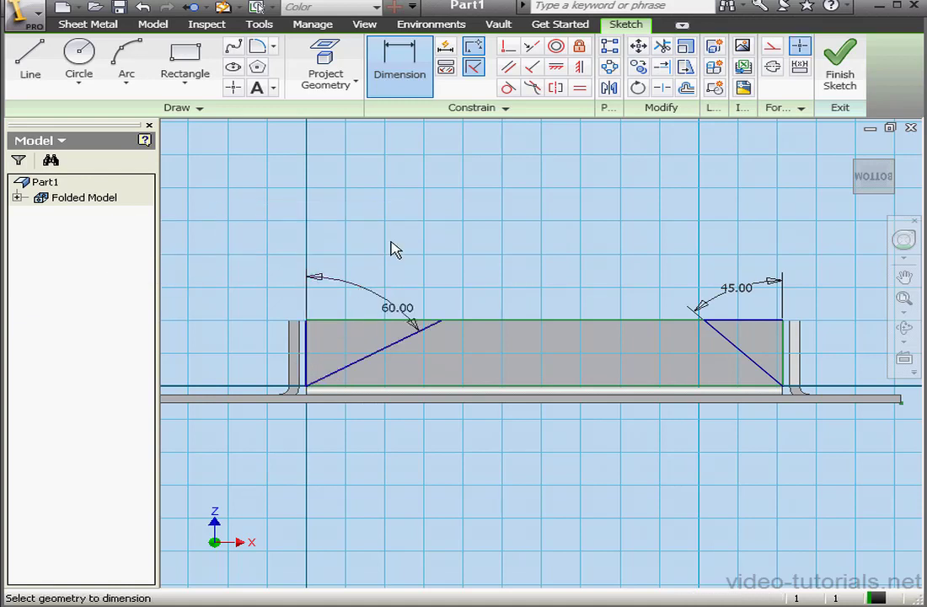
- Finish the sketch and cut the 60° and 45° corner triangles out of the long flange
{"action": "left_click", "coordinate": [841, 68]}
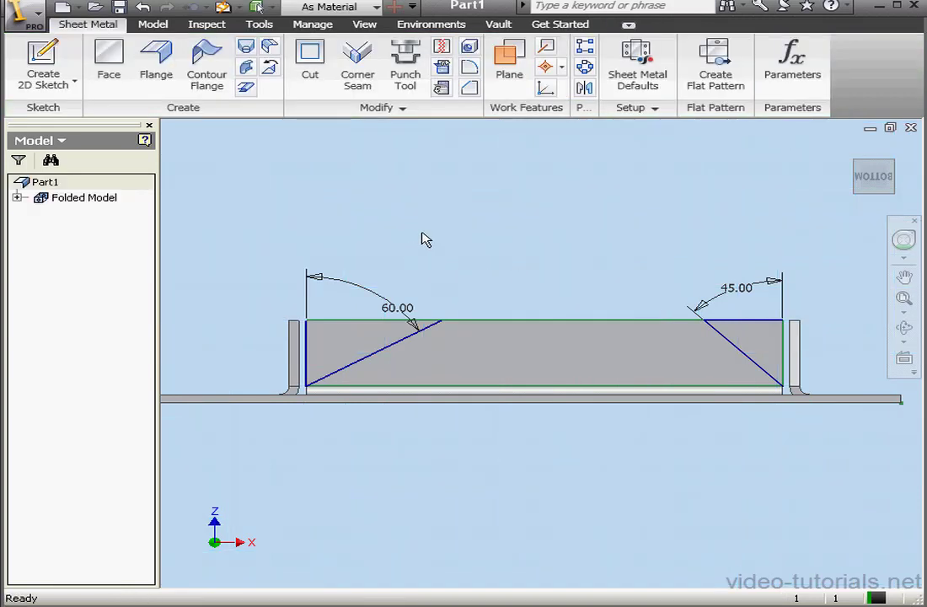
{"action": "left_click", "coordinate": [310, 61]}
{"action": "left_click", "coordinate": [401, 337]}
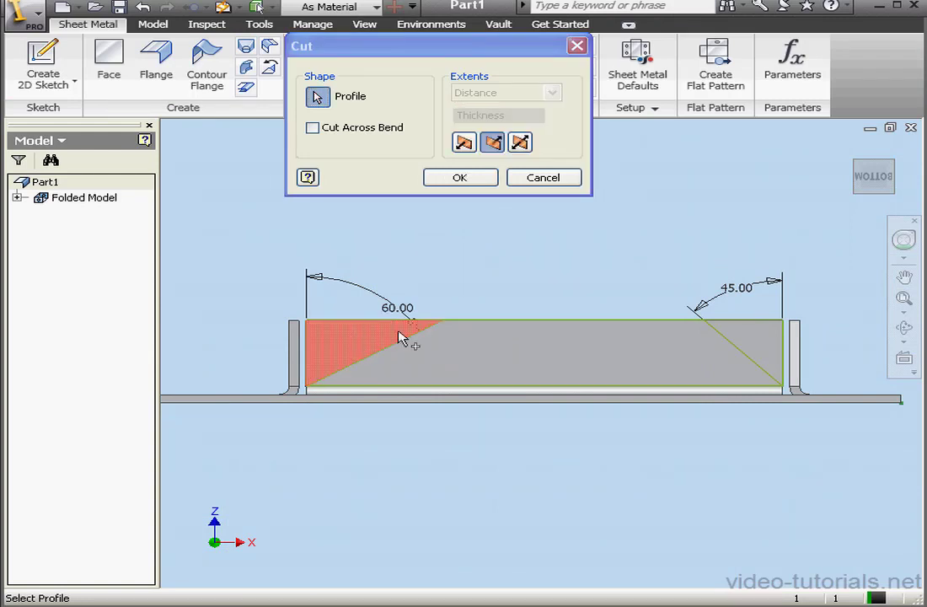
{"action": "left_click", "coordinate": [764, 344]}
{"action": "left_click", "coordinate": [460, 177]}
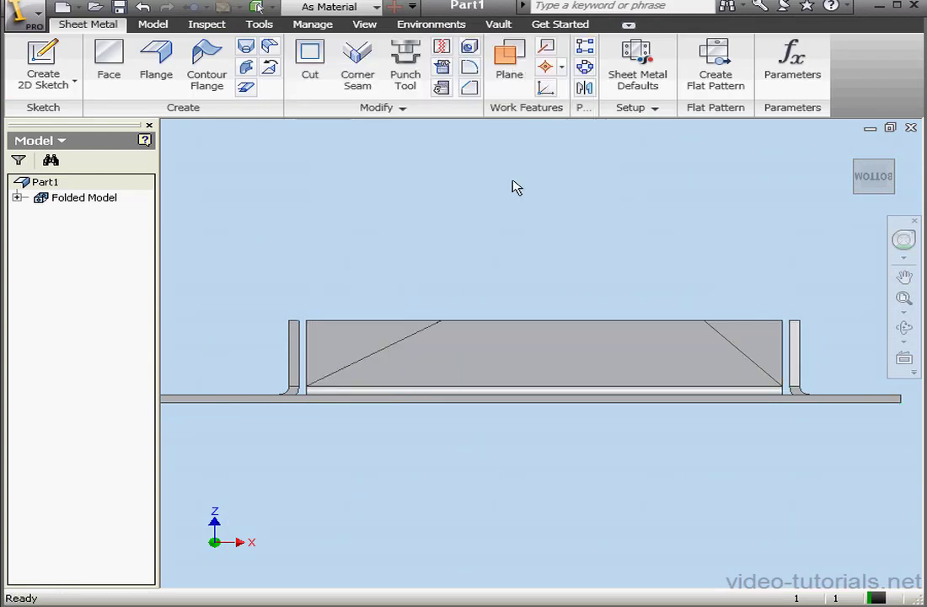
- Start a sketch on the opposite long flange's face behind the trimmed corners and project both slanted edges of the front flange onto it
{"action": "left_click", "coordinate": [46, 59]}
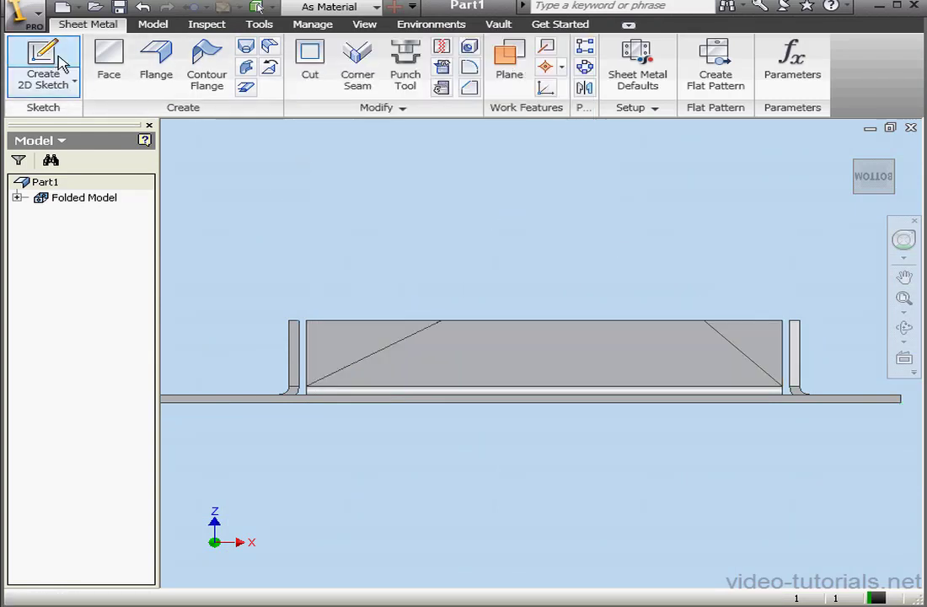
{"action": "left_click", "coordinate": [364, 338]}
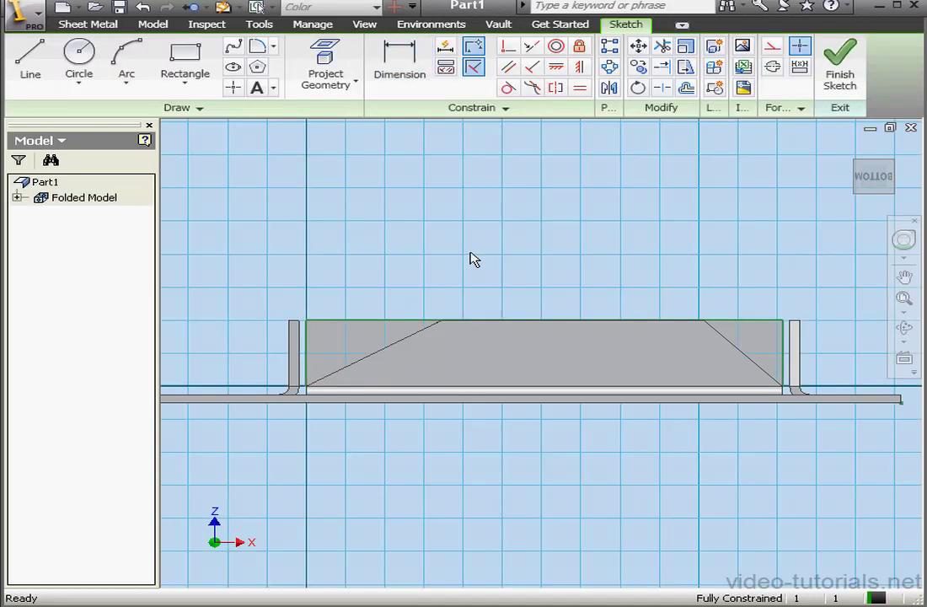
{"action": "left_click", "coordinate": [328, 67]}
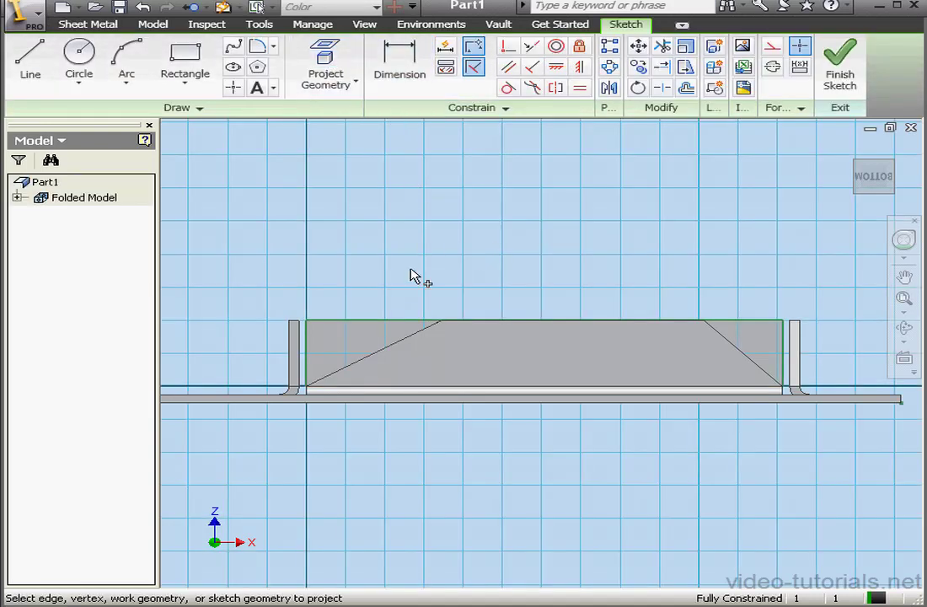
{"action": "left_click", "coordinate": [386, 353]}
{"action": "left_click", "coordinate": [746, 360]}
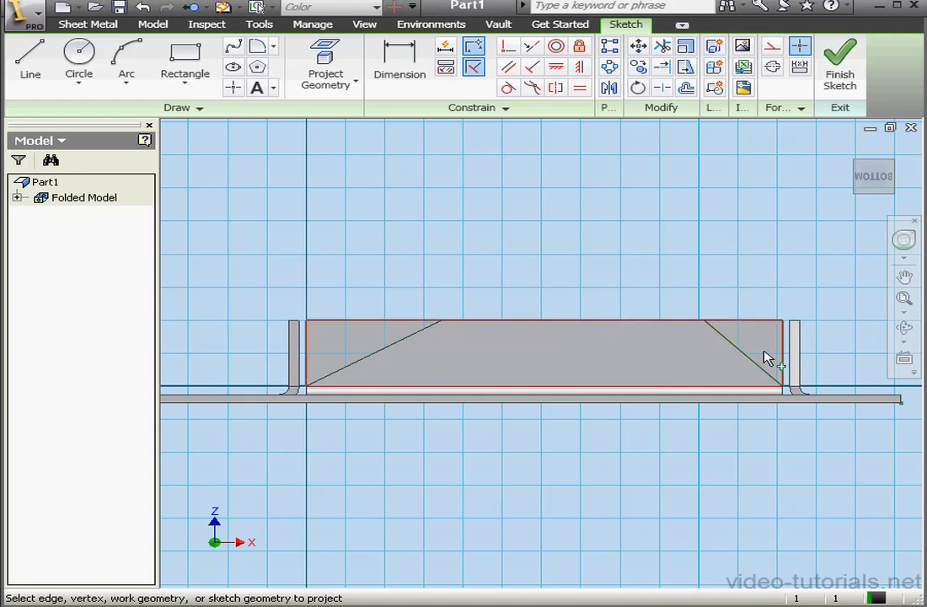
- Finish the sketch and cut both projected corner triangles out of the opposite long flange by the sheet Thickness
{"action": "left_click", "coordinate": [839, 85]}
{"action": "left_click", "coordinate": [329, 85]}
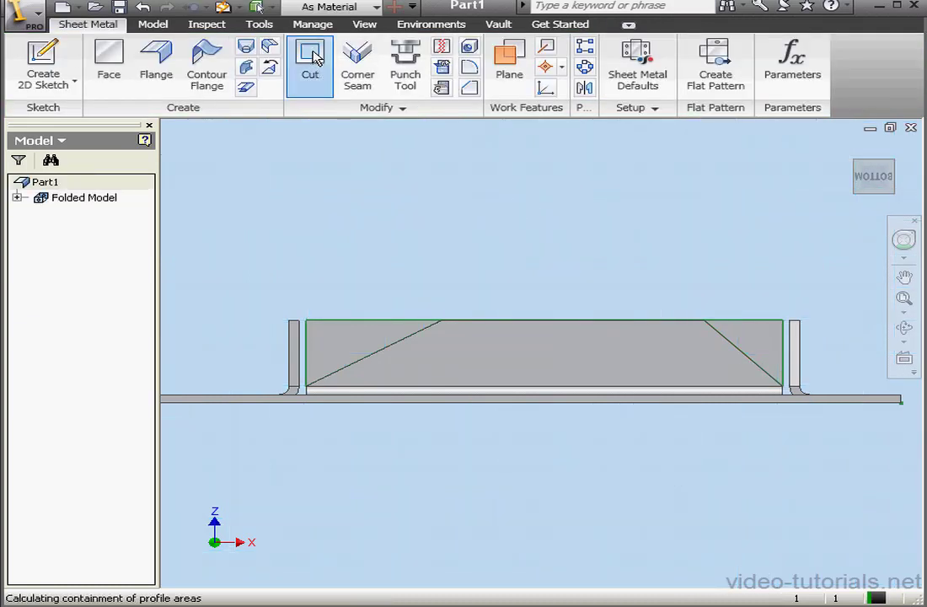
{"action": "left_click", "coordinate": [379, 337]}
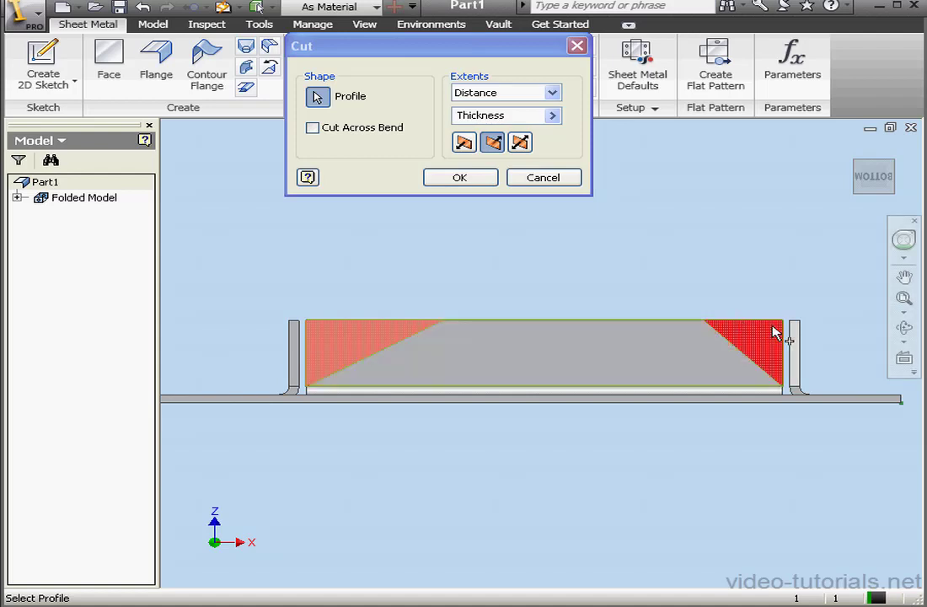
{"action": "left_click", "coordinate": [468, 180]}
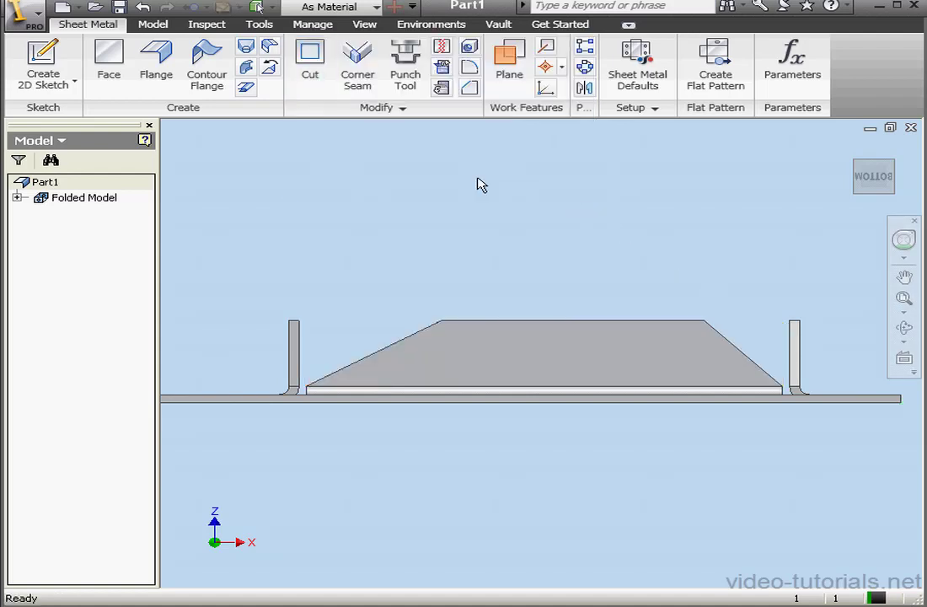
- Start a new sketch on the outer face of the remaining untrimmed short flange
{"action": "left_click", "coordinate": [847, 177]}
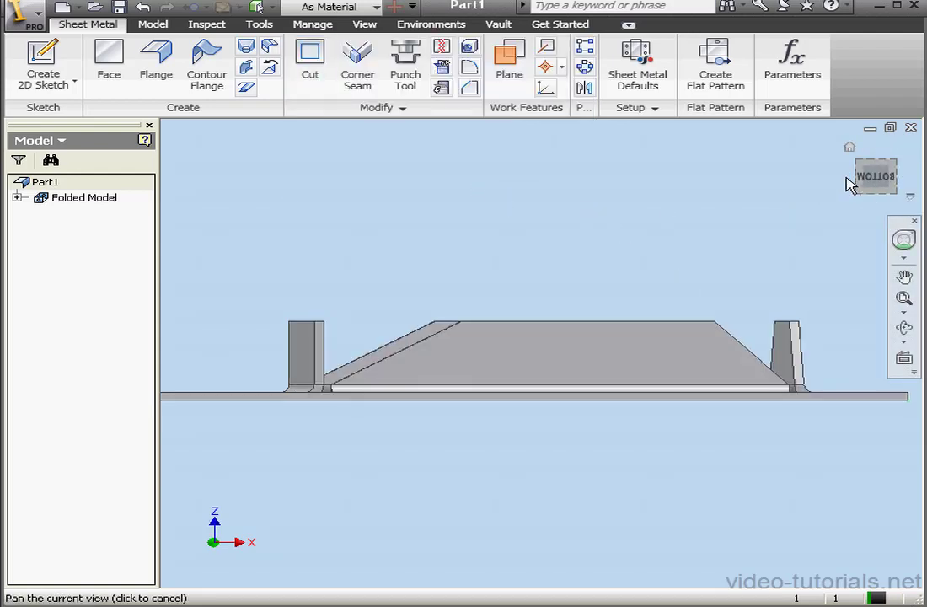
{"action": "scroll", "coordinate": [539, 333], "scroll_direction": "up", "scroll_amount": 4}
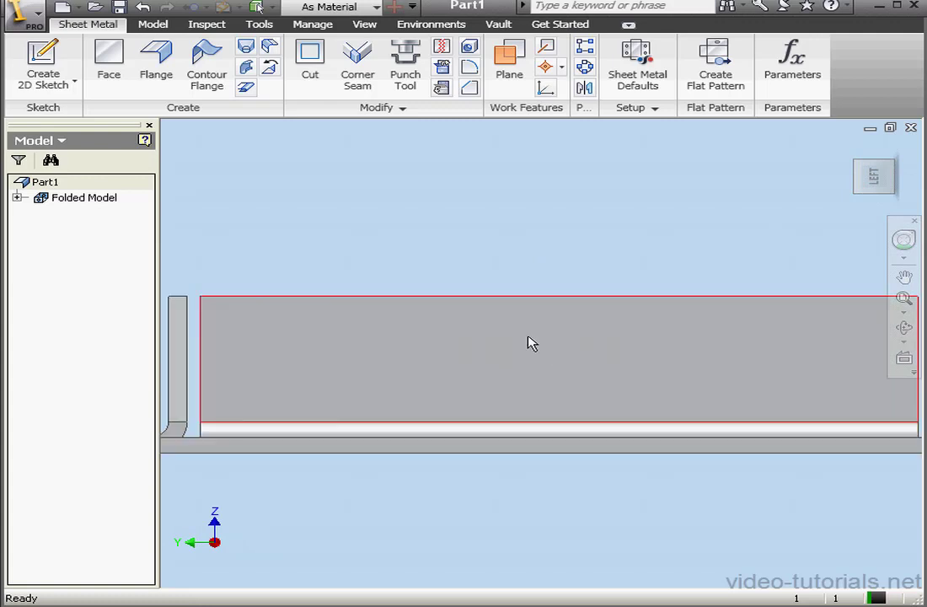
{"action": "scroll", "coordinate": [530, 343], "scroll_direction": "down", "scroll_amount": 1}
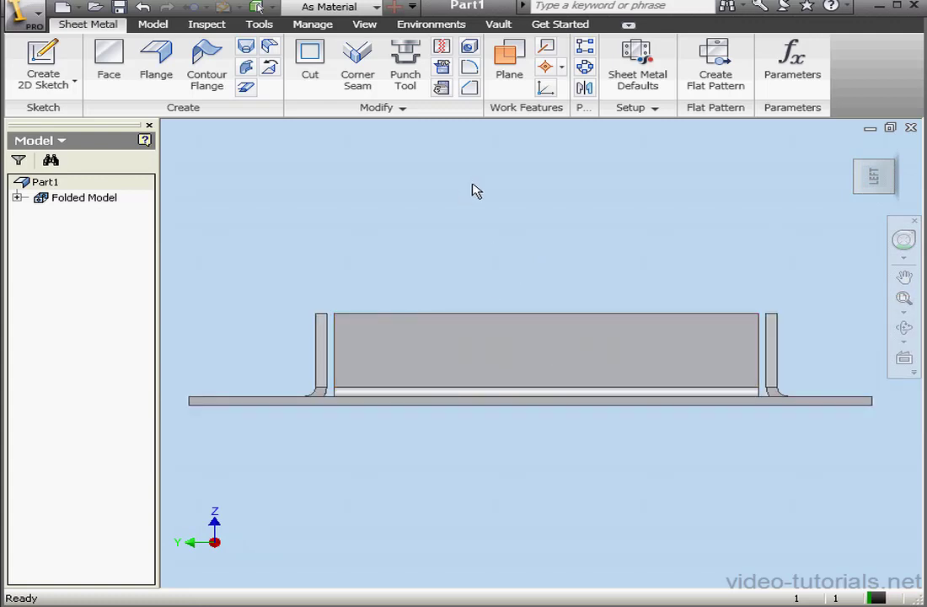
{"action": "left_click", "coordinate": [53, 69]}
{"action": "left_click", "coordinate": [493, 328]}
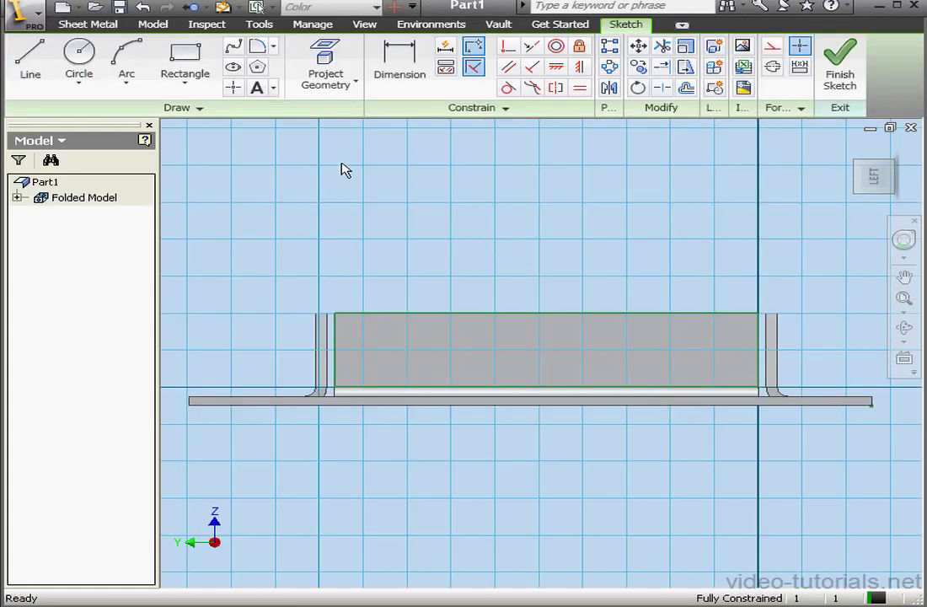
- Draw a vertical line along each end of the short flange and a diagonal from each lower corner to the upper edge, about 5.2 mm long
{"action": "left_click", "coordinate": [29, 68]}
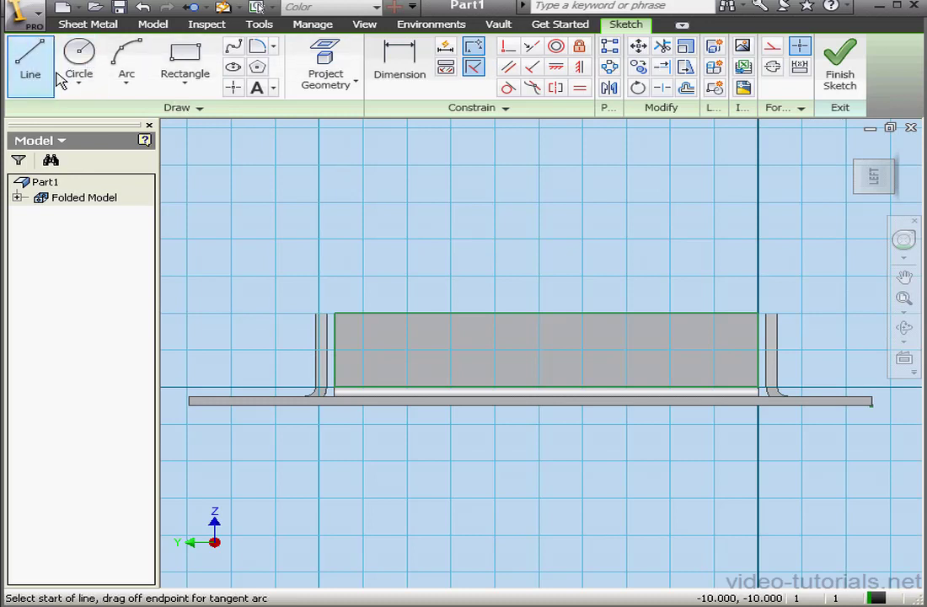
{"action": "left_click", "coordinate": [334, 386]}
{"action": "double_click", "coordinate": [335, 313]}
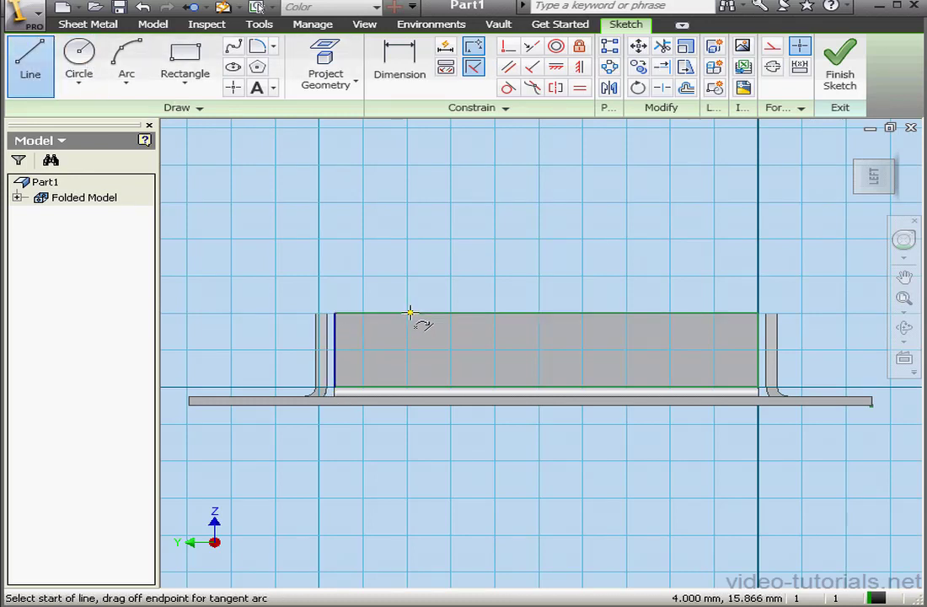
{"action": "left_click", "coordinate": [410, 313]}
{"action": "double_click", "coordinate": [335, 386]}
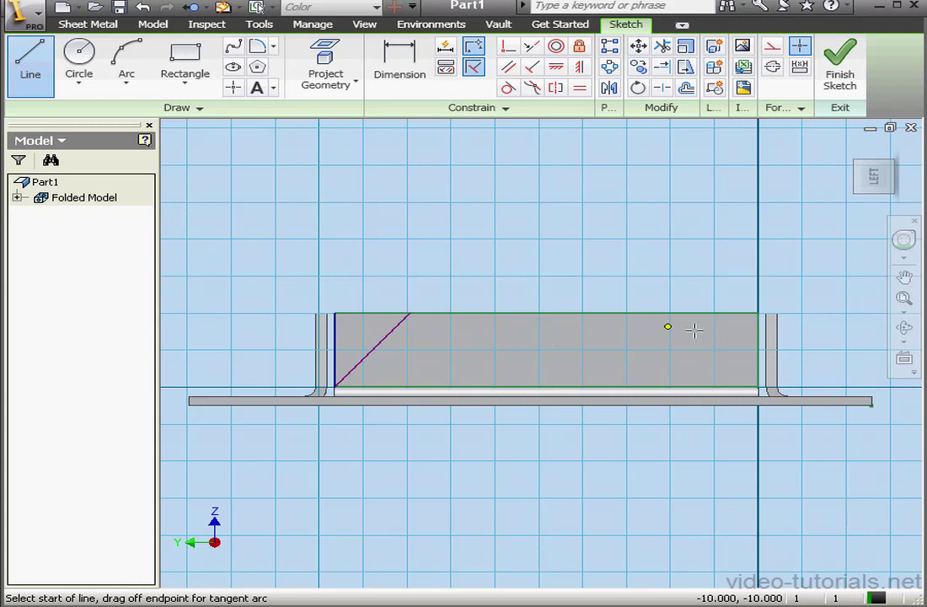
{"action": "left_click", "coordinate": [759, 386]}
{"action": "double_click", "coordinate": [758, 312]}
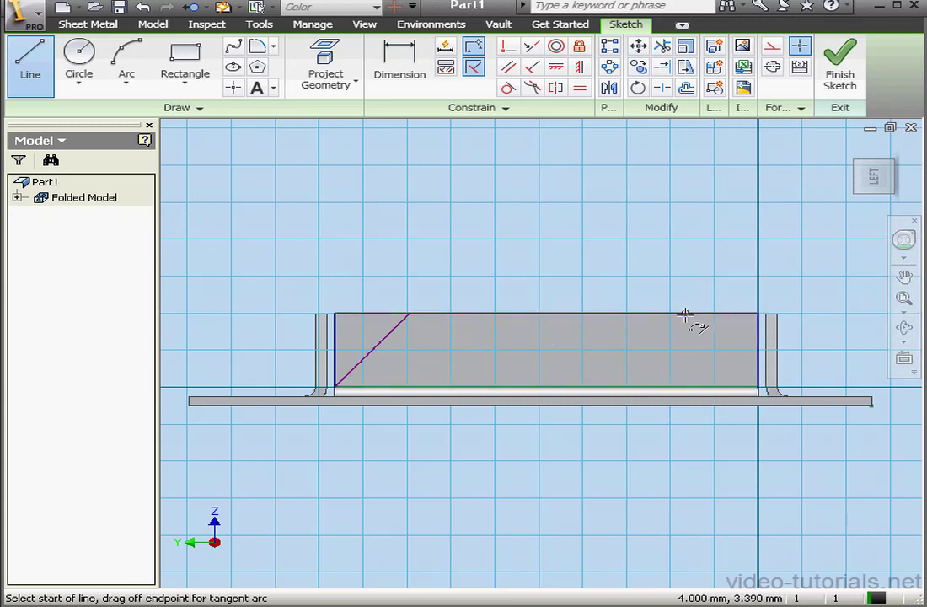
{"action": "left_click", "coordinate": [686, 314]}
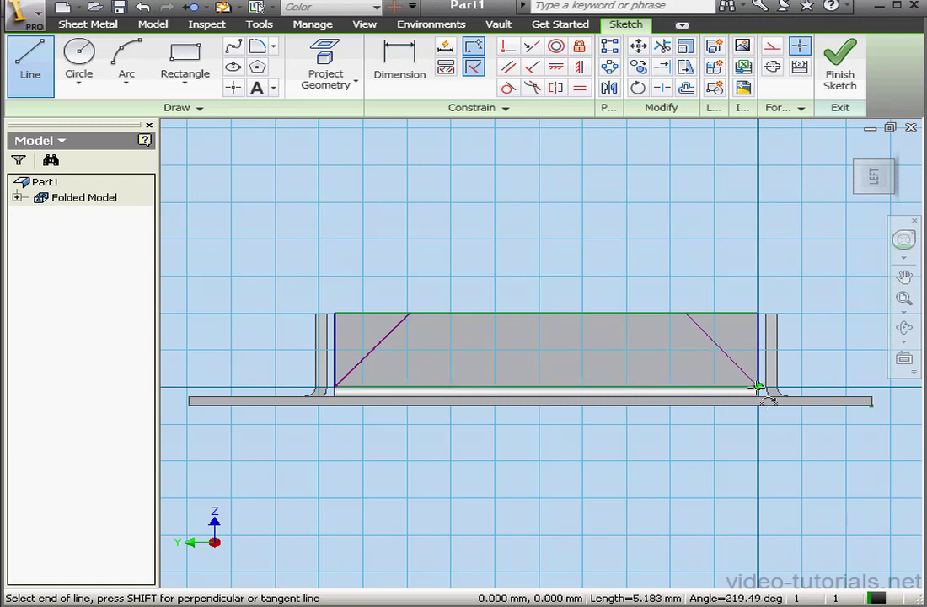
{"action": "double_click", "coordinate": [758, 386]}
{"action": "right_click", "coordinate": [689, 259]}
{"action": "left_click", "coordinate": [720, 272]}
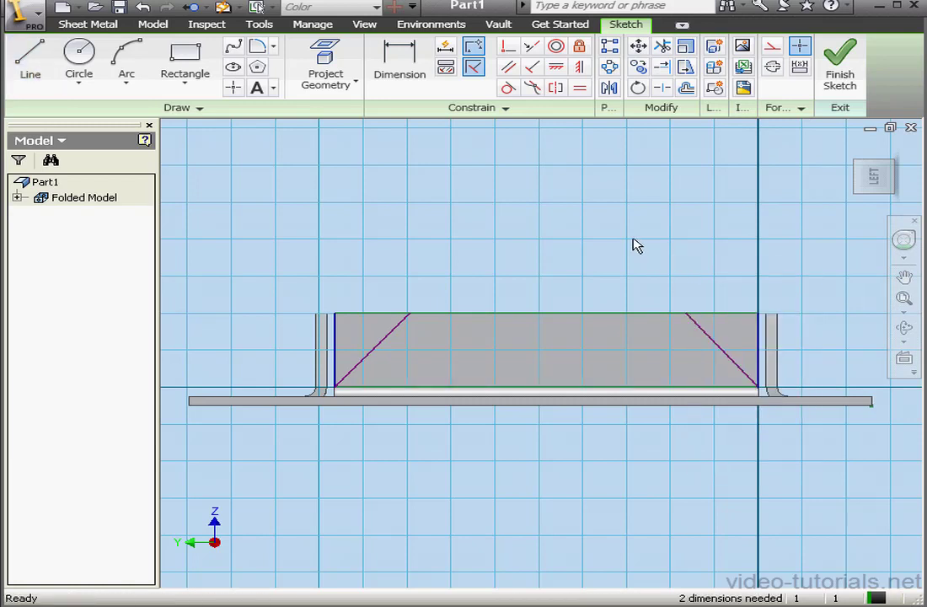
- Dimension the angle between the right diagonal and its vertical end line and set it to 30°
{"action": "left_click", "coordinate": [905, 328]}
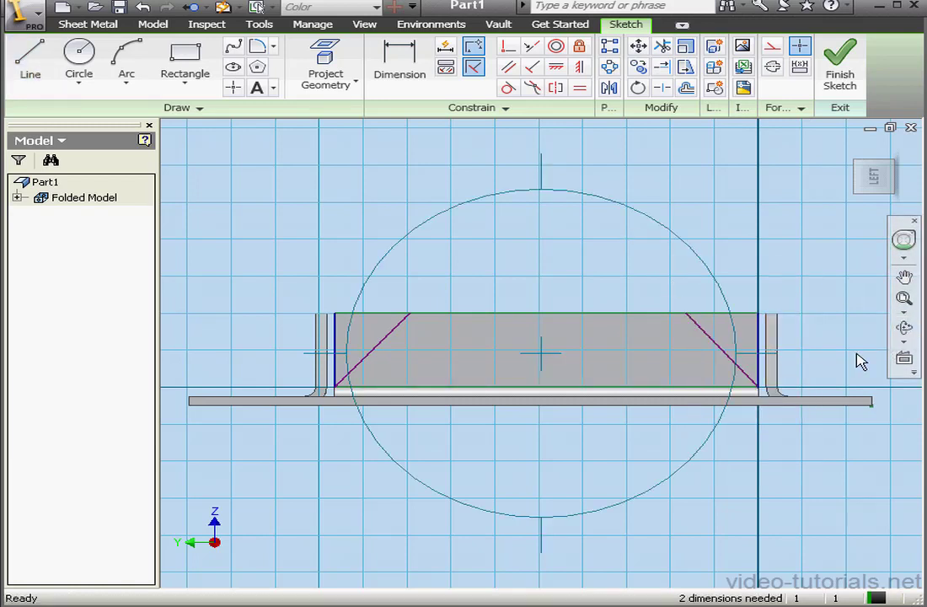
{"action": "left_click_drag", "start_coordinate": [764, 356], "coordinate": [753, 359]}
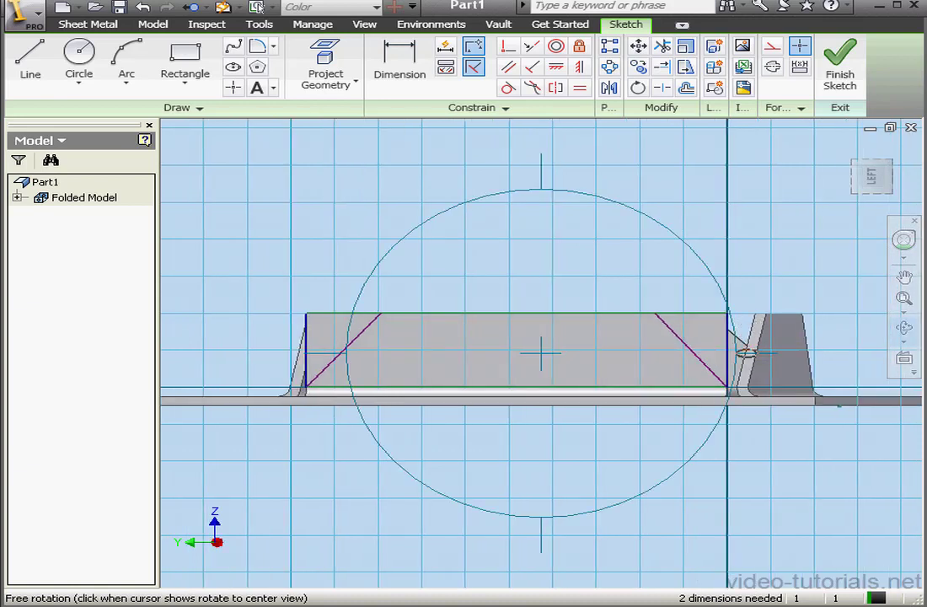
{"action": "left_click", "coordinate": [905, 327]}
{"action": "left_click", "coordinate": [405, 53]}
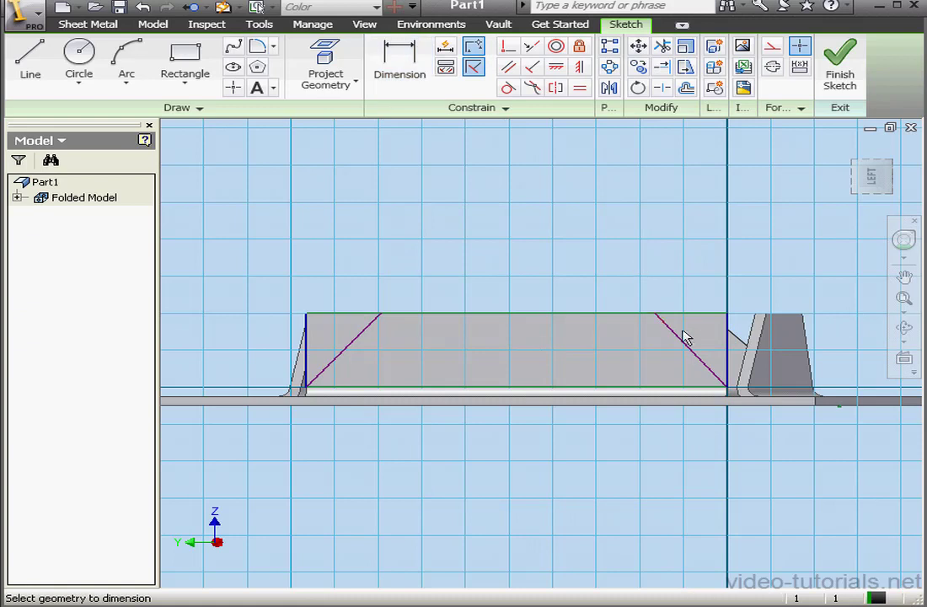
{"action": "left_click", "coordinate": [685, 345]}
{"action": "left_click", "coordinate": [727, 352]}
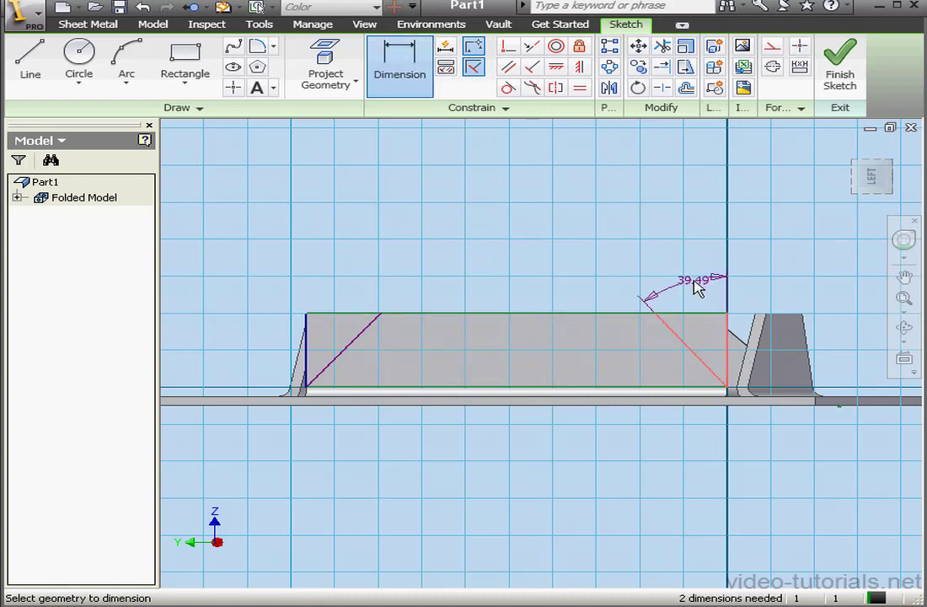
{"action": "left_click", "coordinate": [704, 278]}
{"action": "type", "text": "30"}
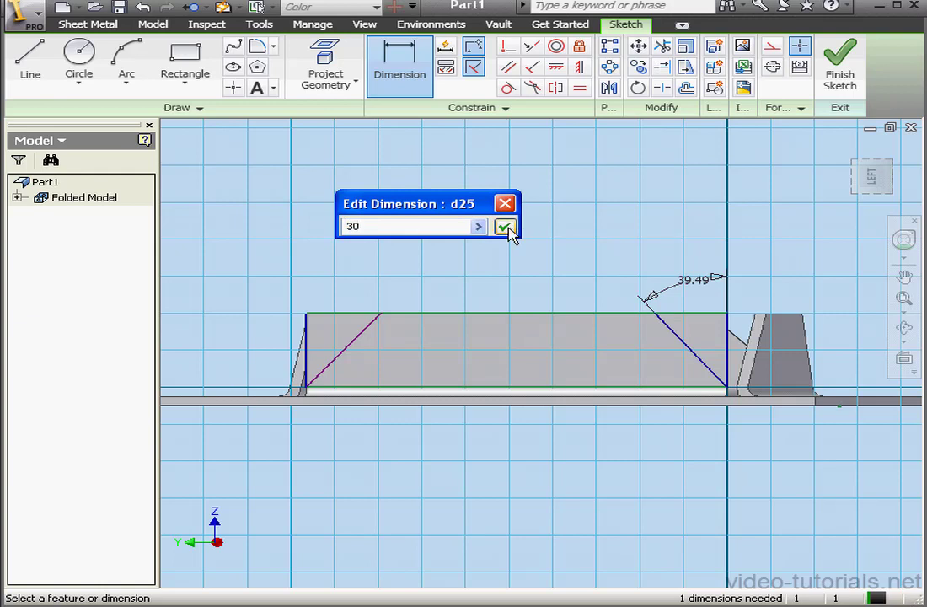
{"action": "left_click", "coordinate": [505, 227]}
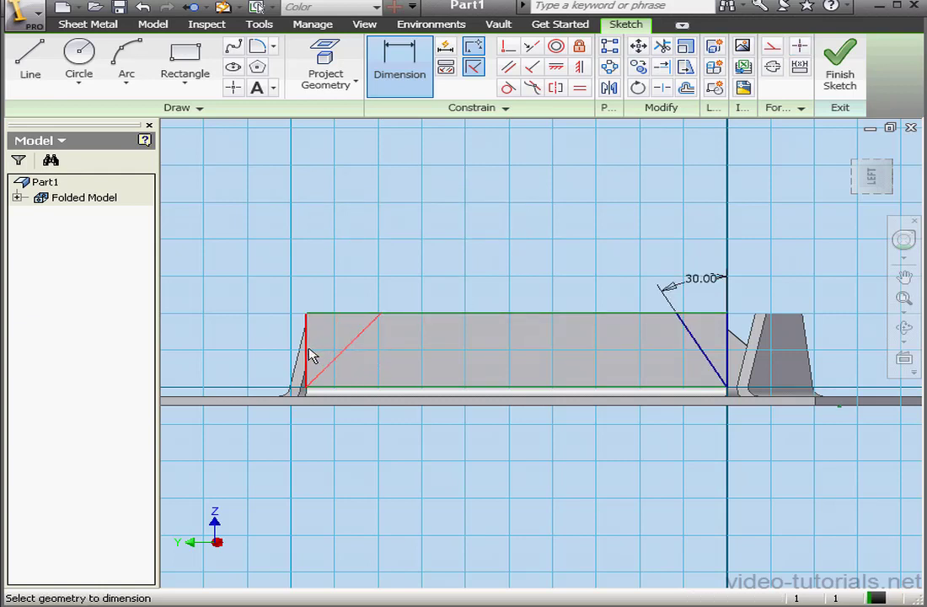
- Dimension the angle between the left diagonal and its vertical end line, linking its value to the 30° angle dimension
{"action": "left_click", "coordinate": [336, 283]}
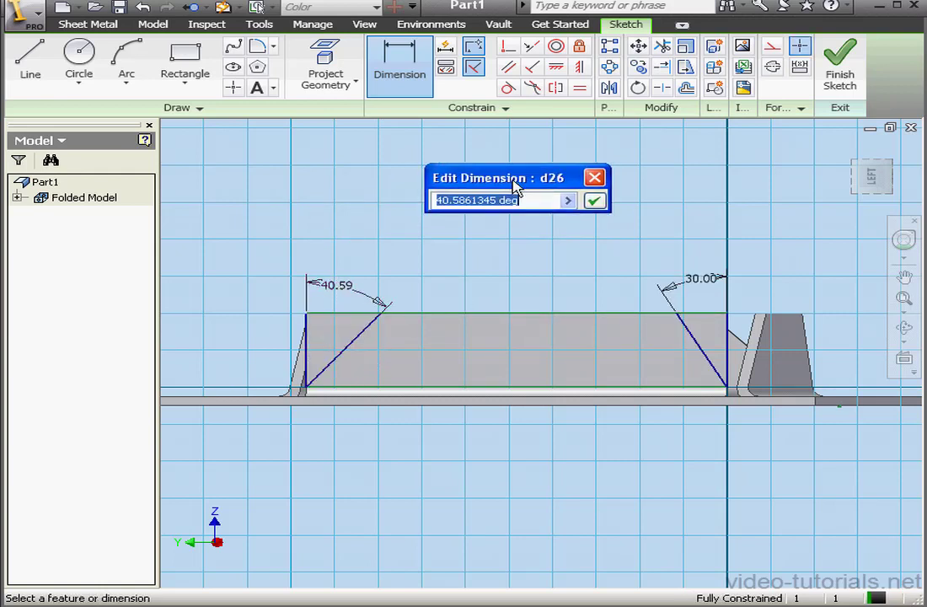
{"action": "left_click", "coordinate": [697, 277]}
{"action": "left_click", "coordinate": [595, 201]}
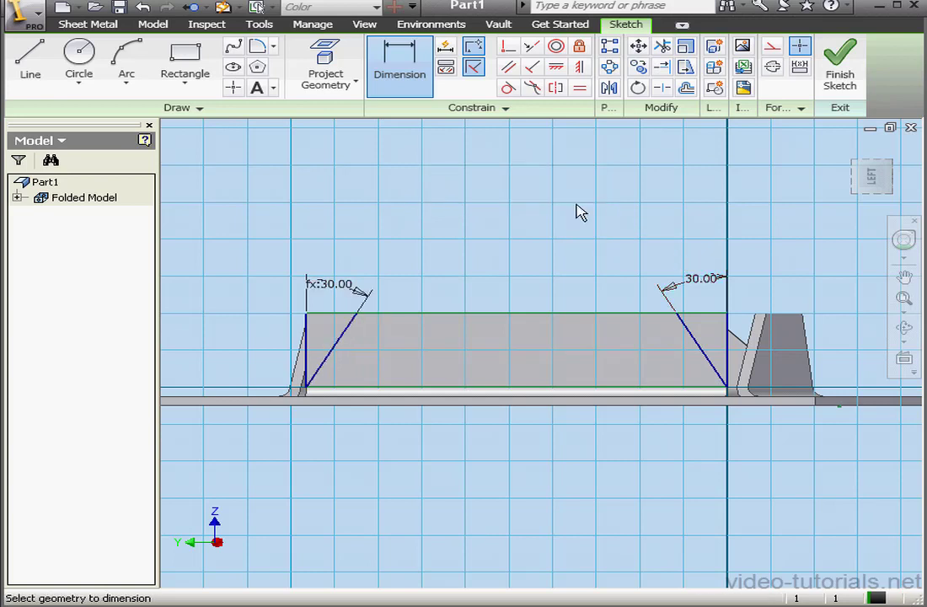
- Finish the sketch and cut both corner triangles out of the short flange by the sheet Thickness
{"action": "left_click", "coordinate": [843, 72]}
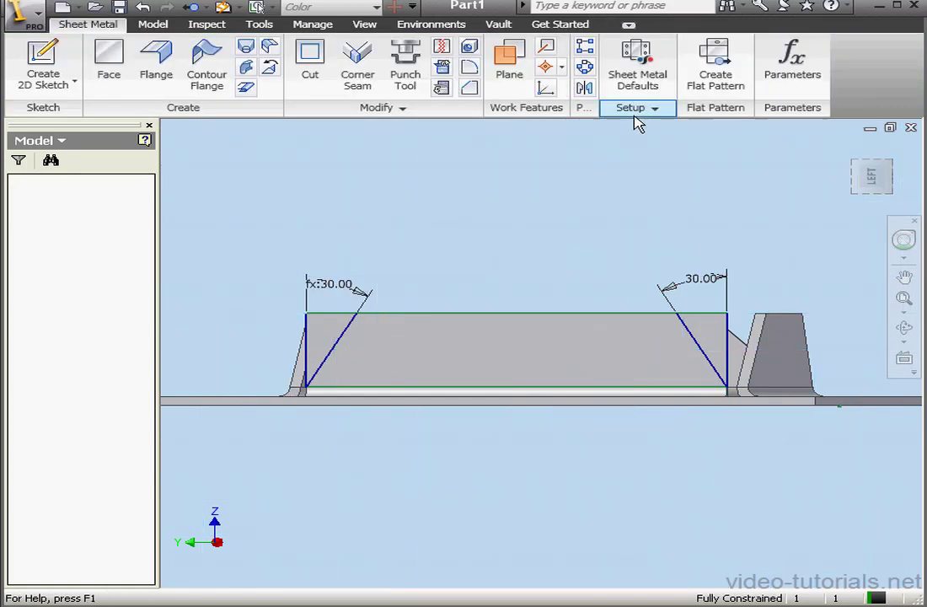
{"action": "left_click", "coordinate": [310, 63]}
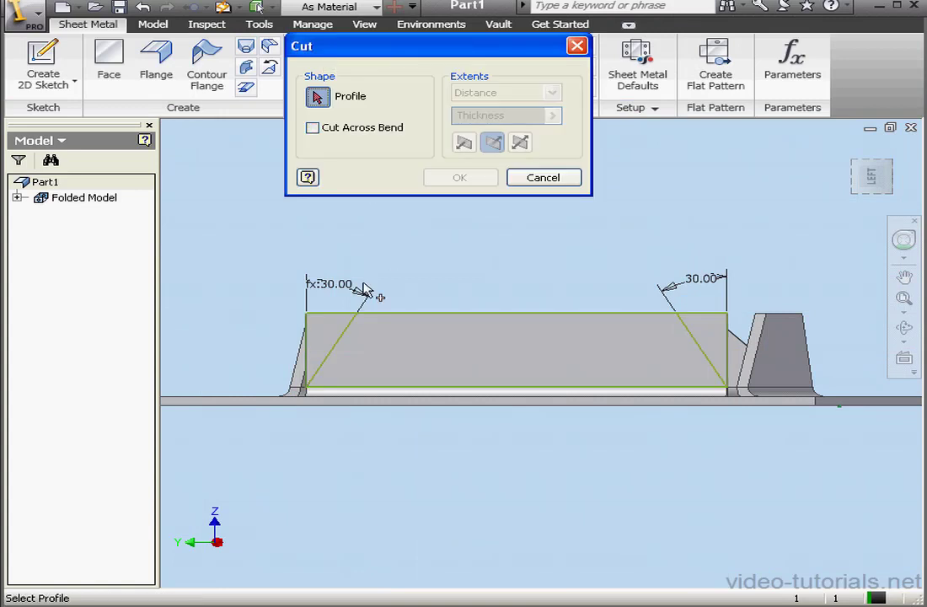
{"action": "left_click", "coordinate": [330, 327]}
{"action": "left_click", "coordinate": [707, 352]}
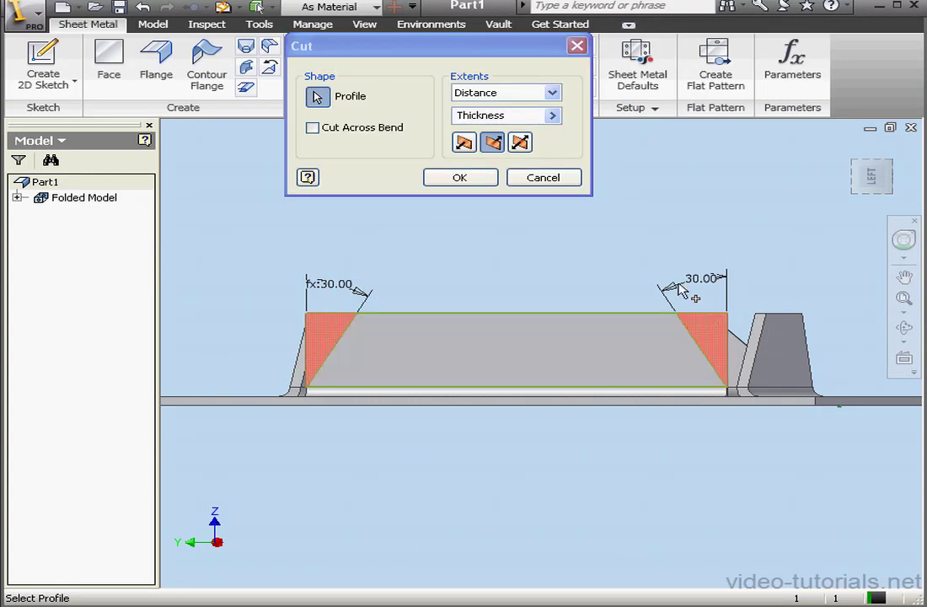
{"action": "left_click", "coordinate": [480, 180]}
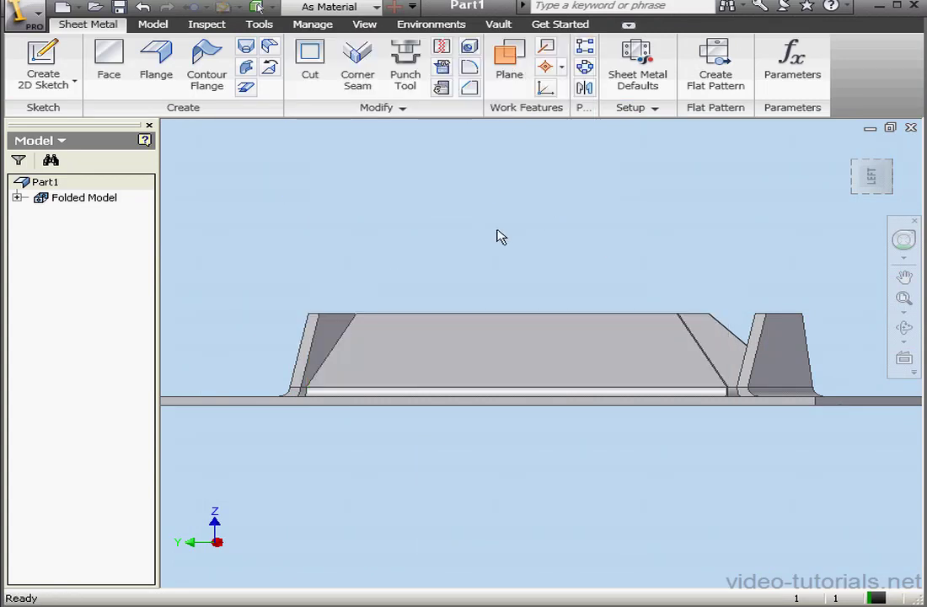
- Create the flat pattern of the trimmed plate and return to the folded part
{"action": "left_click", "coordinate": [849, 145]}
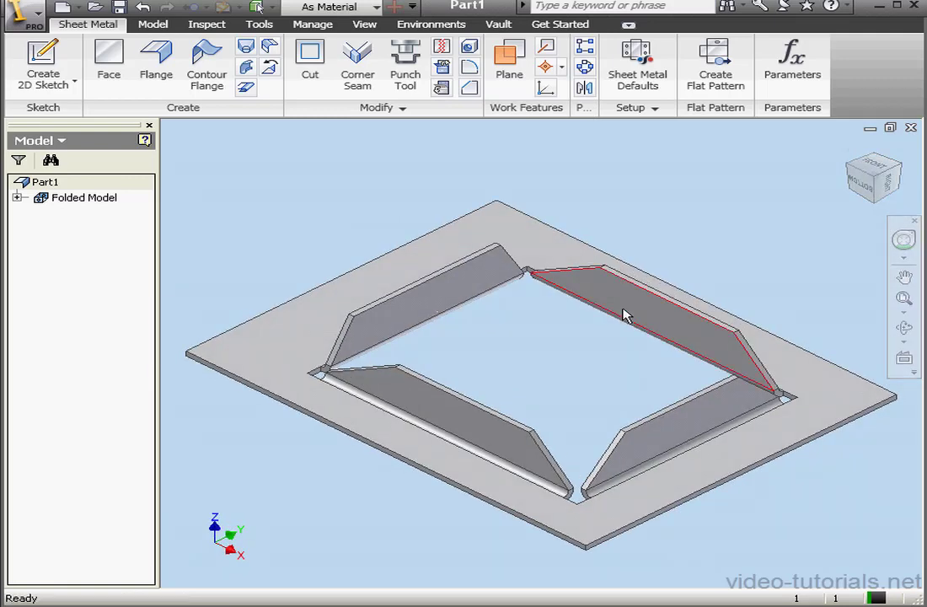
{"action": "scroll", "coordinate": [625, 315], "scroll_direction": "down", "scroll_amount": 3}
{"action": "left_click", "coordinate": [714, 74]}
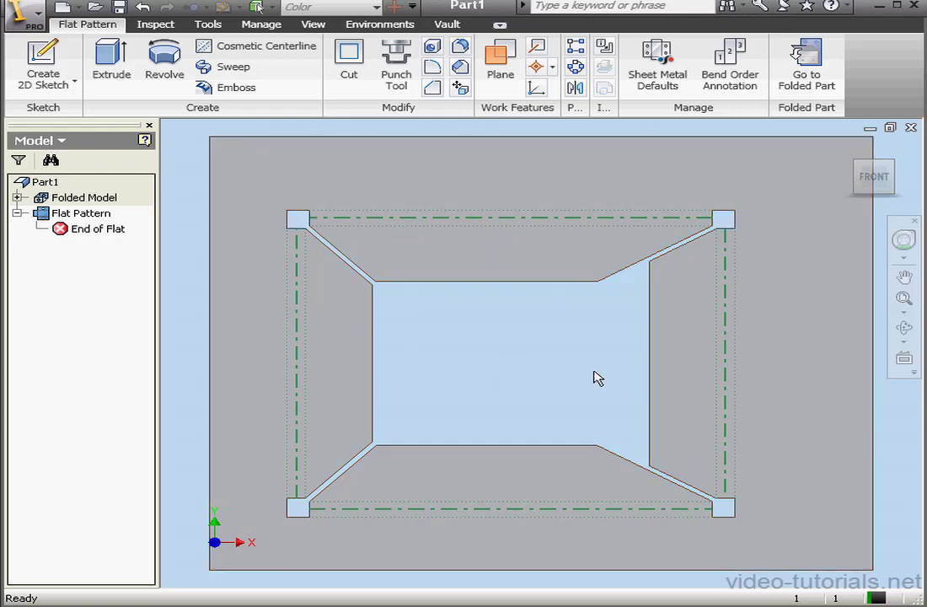
{"action": "left_click", "coordinate": [819, 82]}
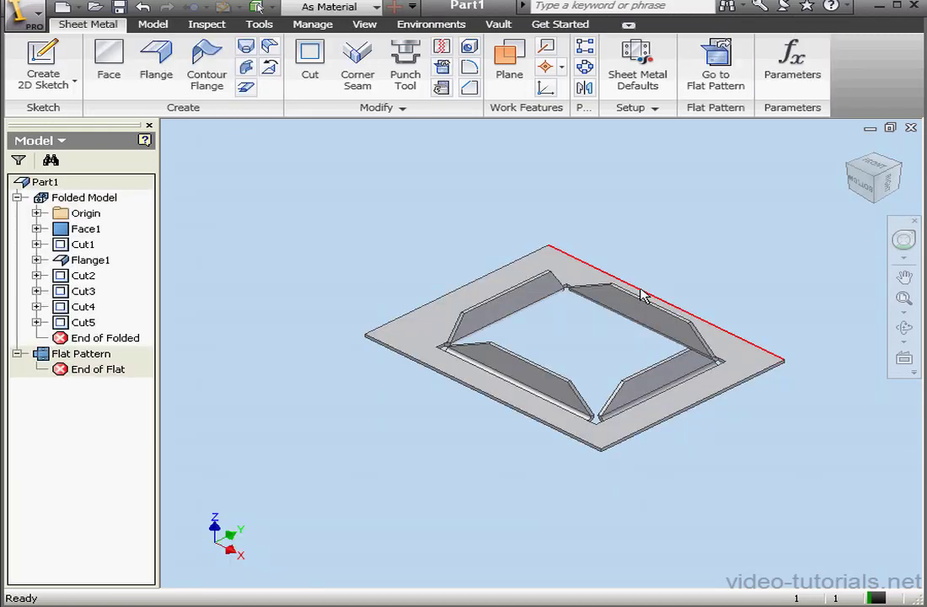
- Delete the rectangular cutout feature Cut1 together with its consumed and dependent sketches and features
{"action": "mouse_move", "coordinate": [618, 309]}
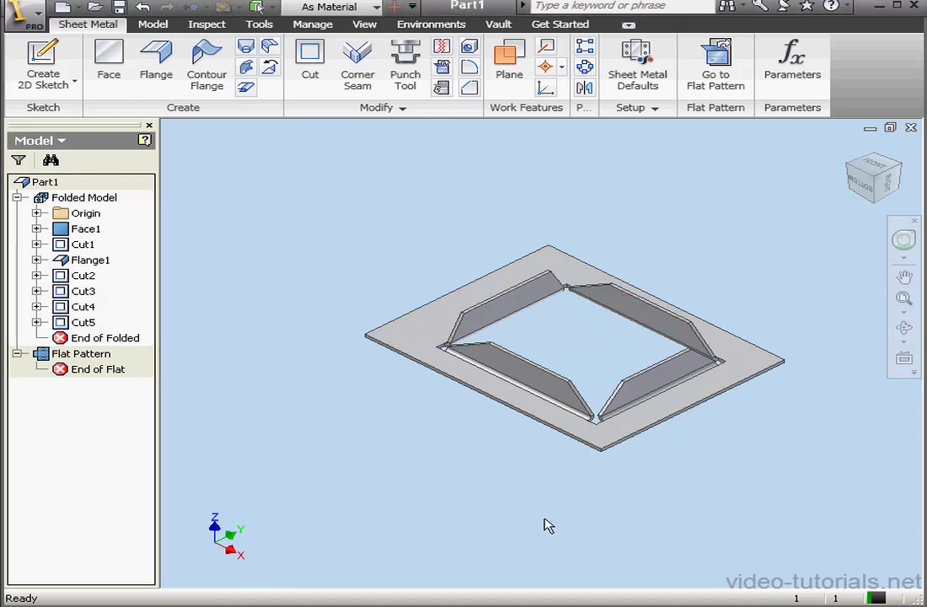
{"action": "right_click", "coordinate": [81, 245]}
{"action": "left_click", "coordinate": [135, 308]}
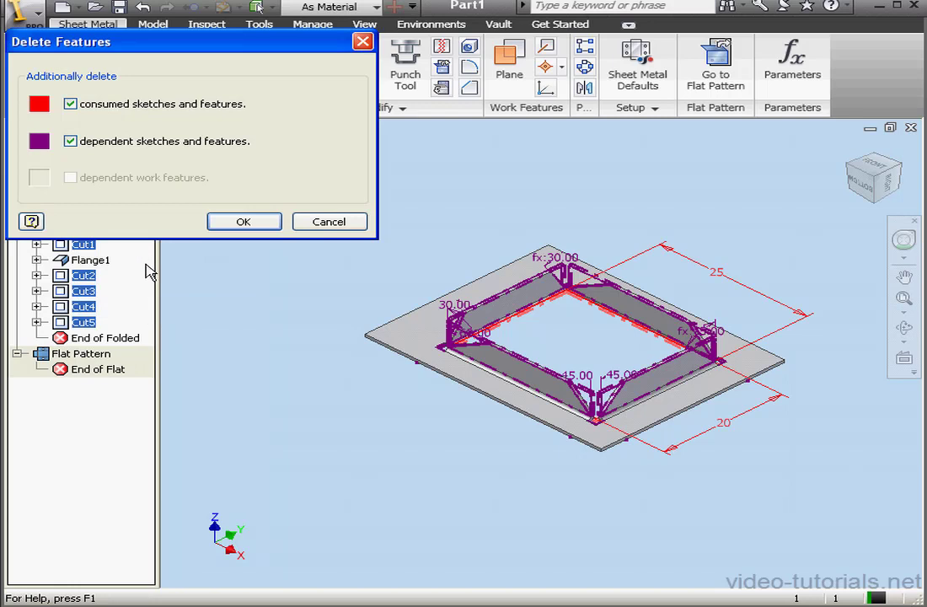
{"action": "left_click", "coordinate": [226, 223]}
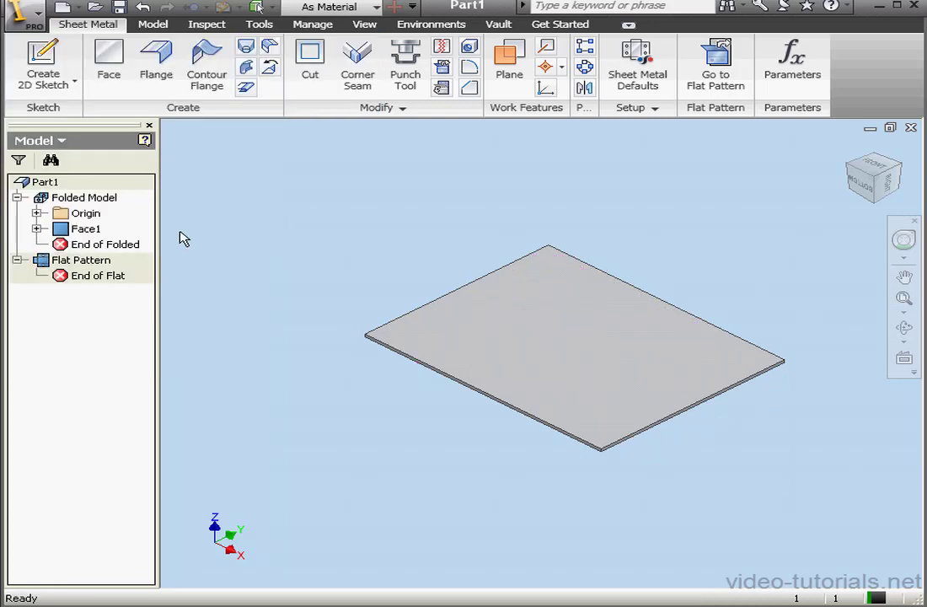
- Delete the part's flat pattern, including its views in associated drawings
{"action": "right_click", "coordinate": [88, 260]}
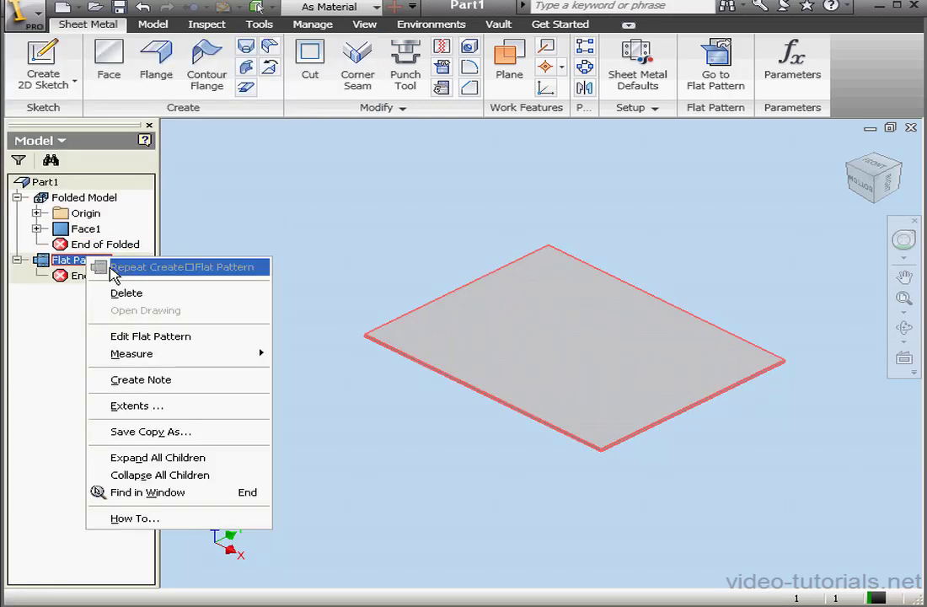
{"action": "left_click", "coordinate": [122, 295]}
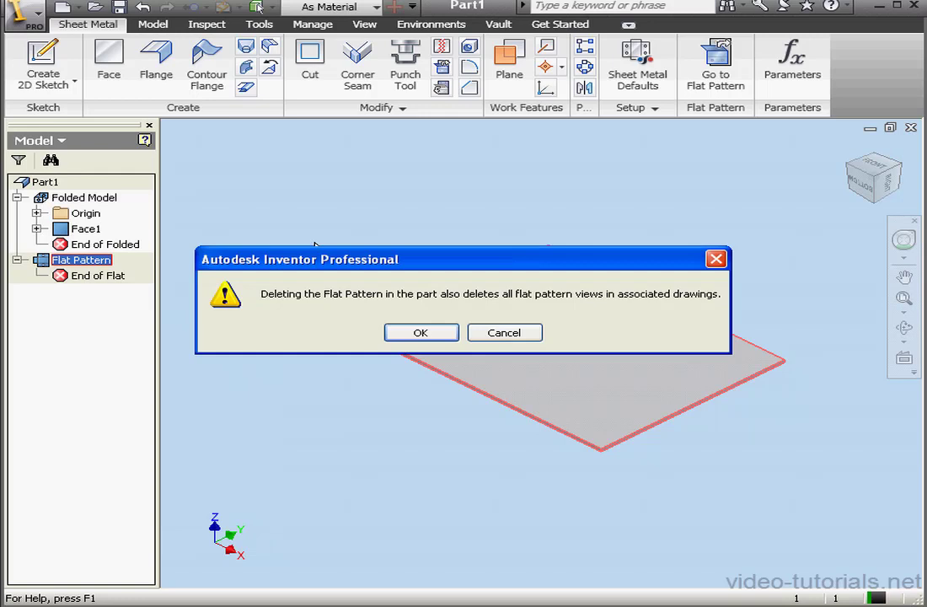
{"action": "left_click", "coordinate": [421, 333]}
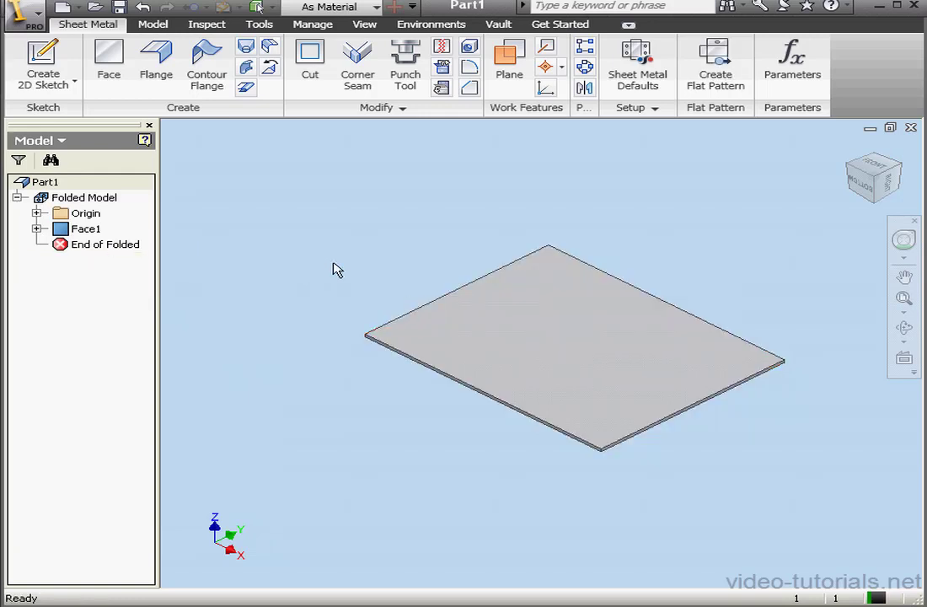
- Start a sketch on the plate's upper face and draw a closed triangle freehand with lines near its middle
{"action": "left_click", "coordinate": [42, 63]}
{"action": "left_click", "coordinate": [590, 371]}
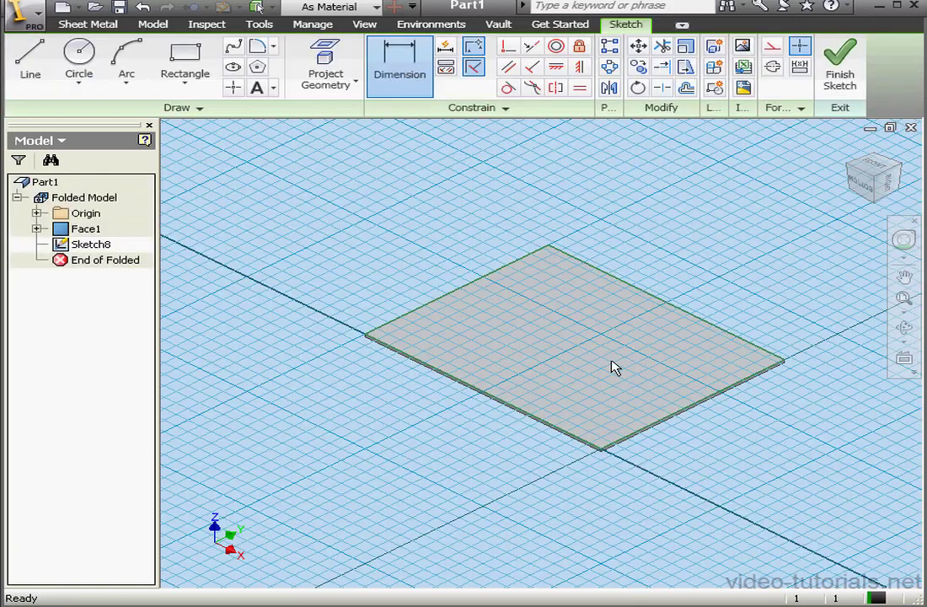
{"action": "left_click", "coordinate": [32, 61]}
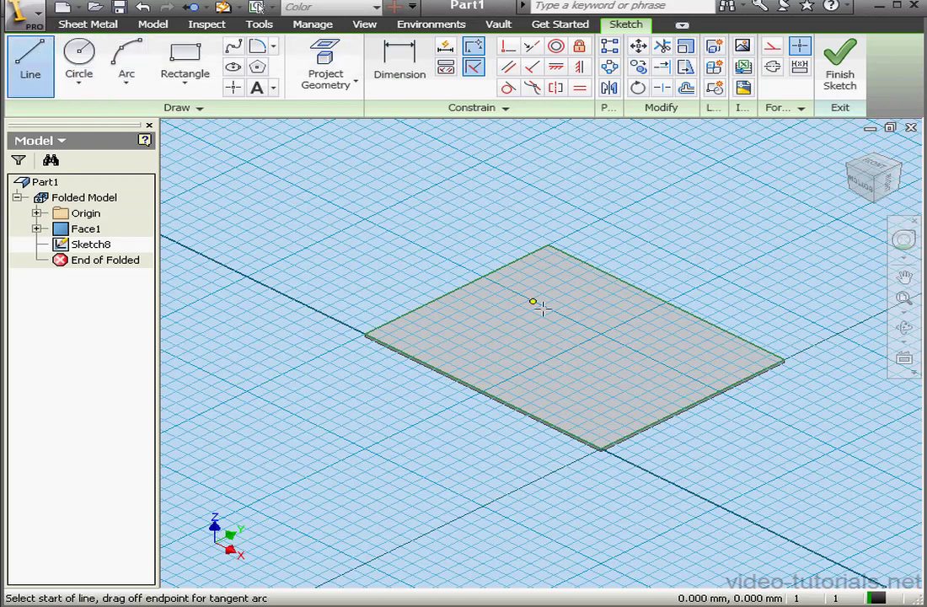
{"action": "left_click", "coordinate": [522, 311]}
{"action": "left_click", "coordinate": [558, 389]}
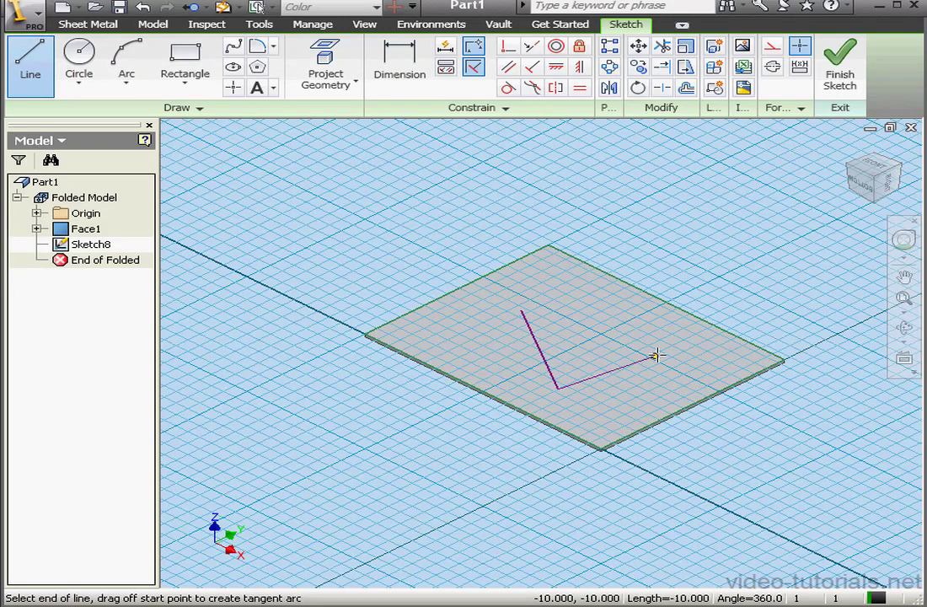
{"action": "left_click", "coordinate": [521, 311]}
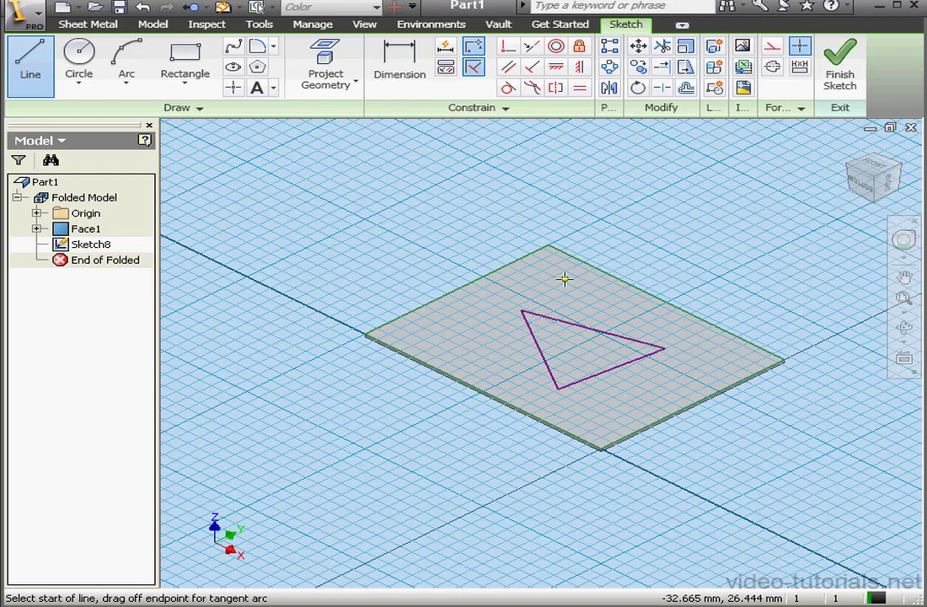
- Apply equal constraints between the triangle's sides so that all three have the same length
{"action": "left_click", "coordinate": [580, 87]}
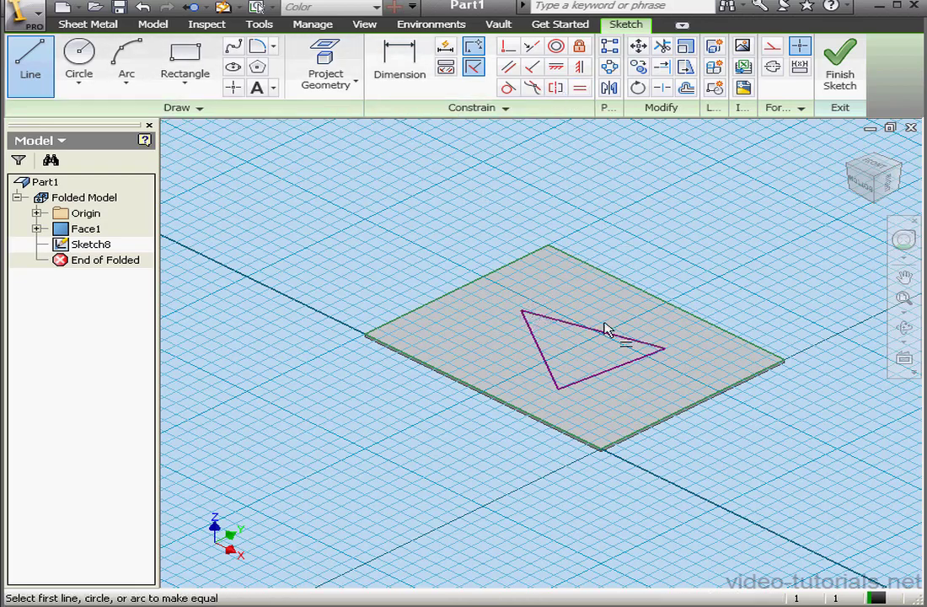
{"action": "left_click", "coordinate": [604, 333]}
{"action": "left_click", "coordinate": [638, 370]}
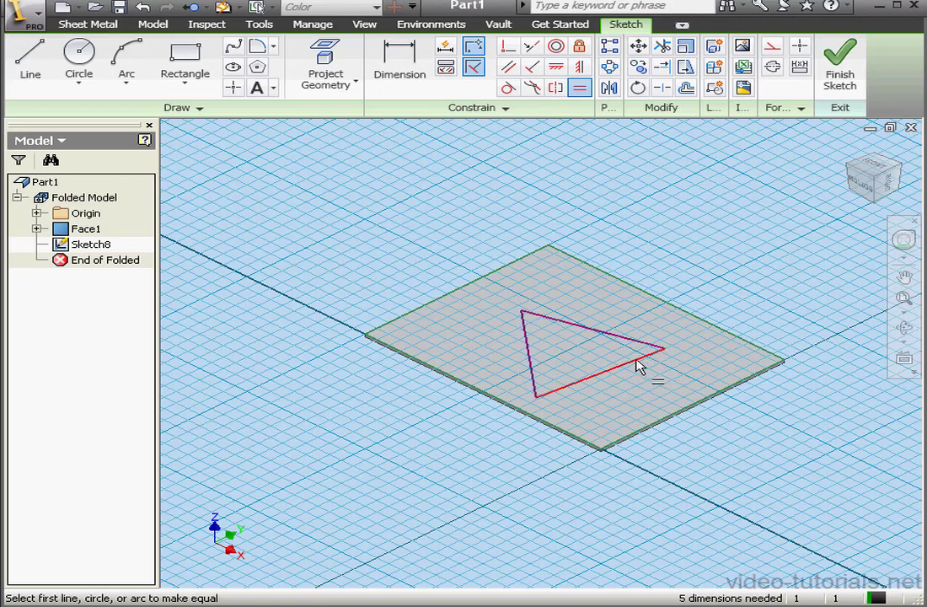
{"action": "left_click", "coordinate": [624, 341]}
{"action": "left_click", "coordinate": [531, 359]}
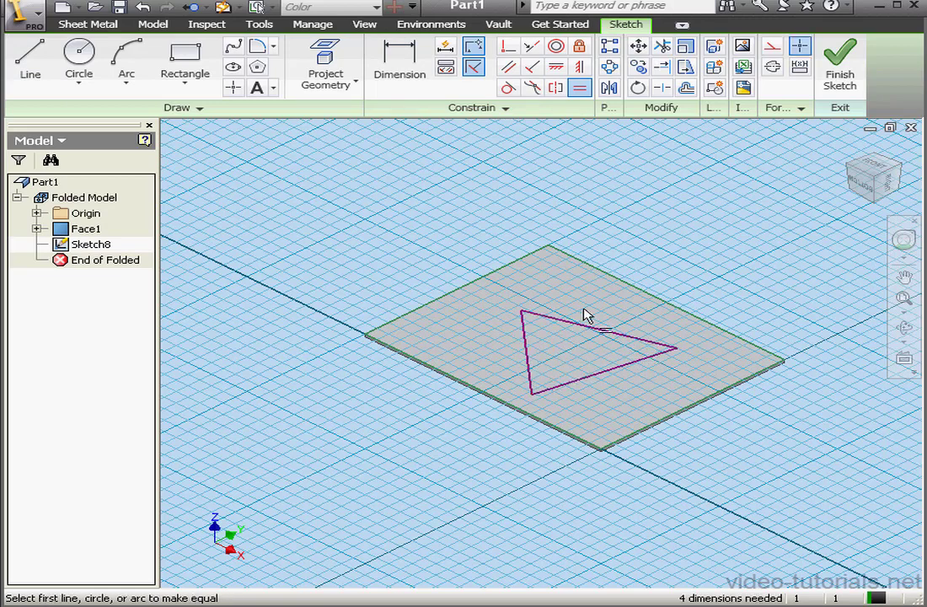
- Add an aligned dimension of 30 mm to the triangle's front side and end the dimensioning
{"action": "left_click", "coordinate": [409, 76]}
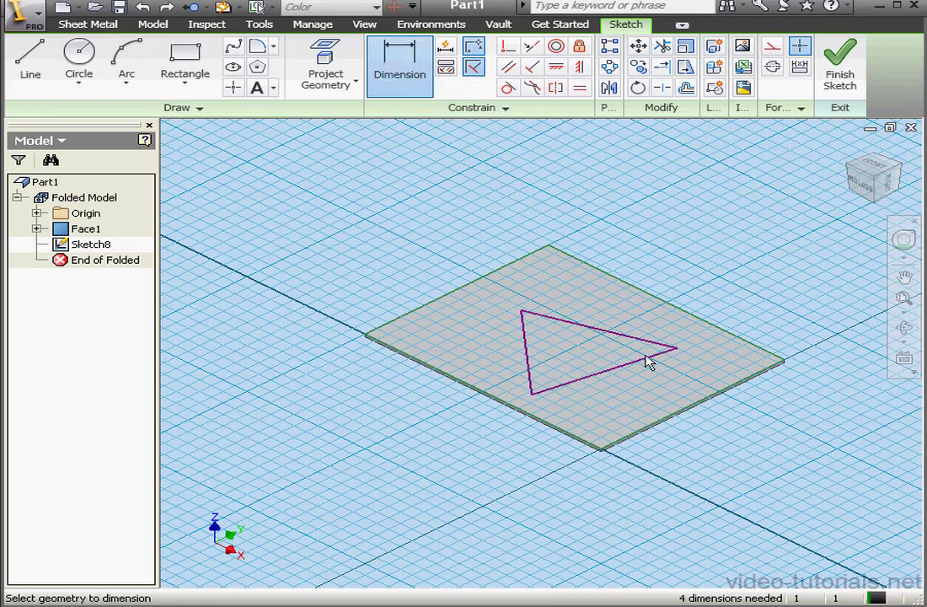
{"action": "left_click", "coordinate": [613, 377]}
{"action": "right_click", "coordinate": [631, 404]}
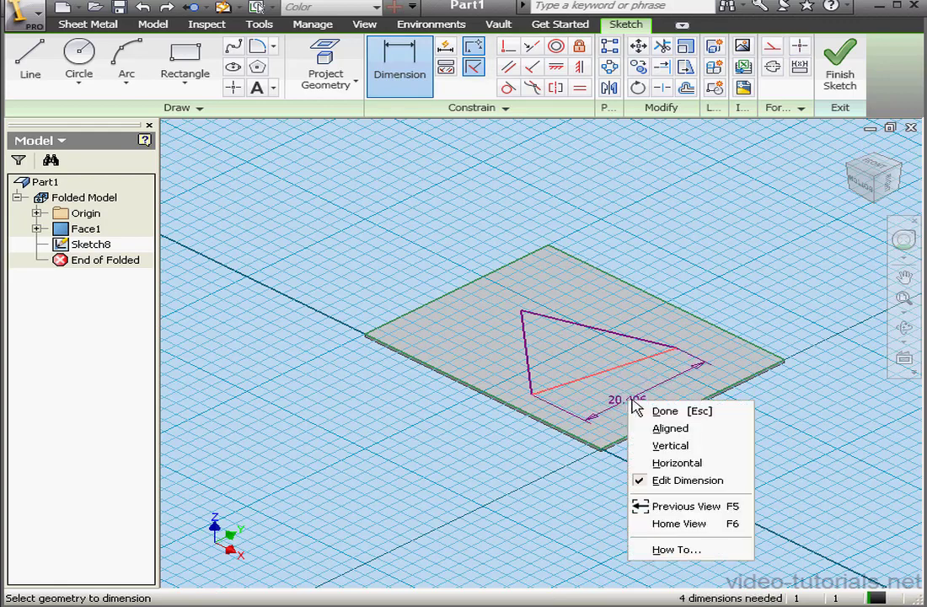
{"action": "left_click", "coordinate": [657, 430]}
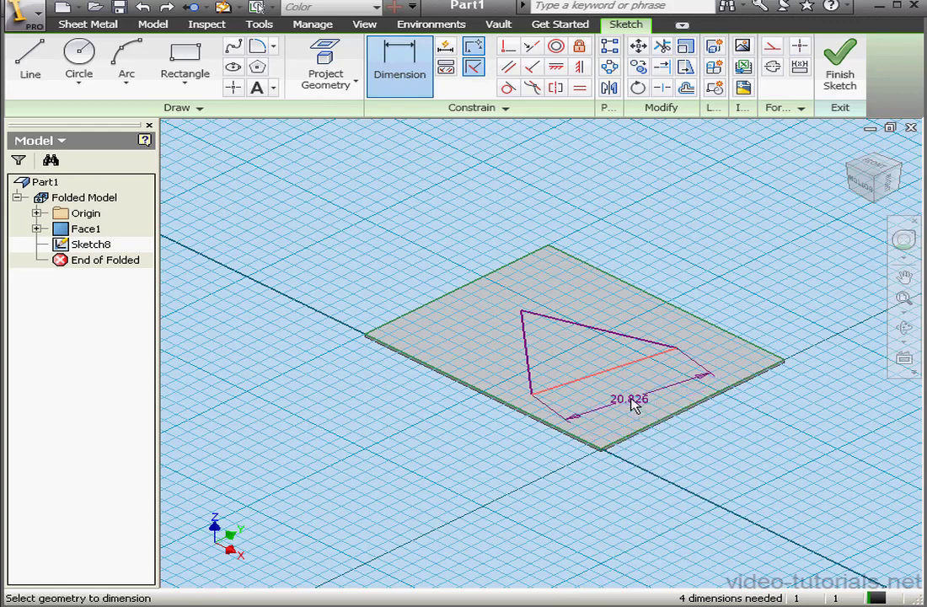
{"action": "left_click", "coordinate": [632, 400]}
{"action": "left_click_drag", "start_coordinate": [268, 274], "coordinate": [533, 277]}
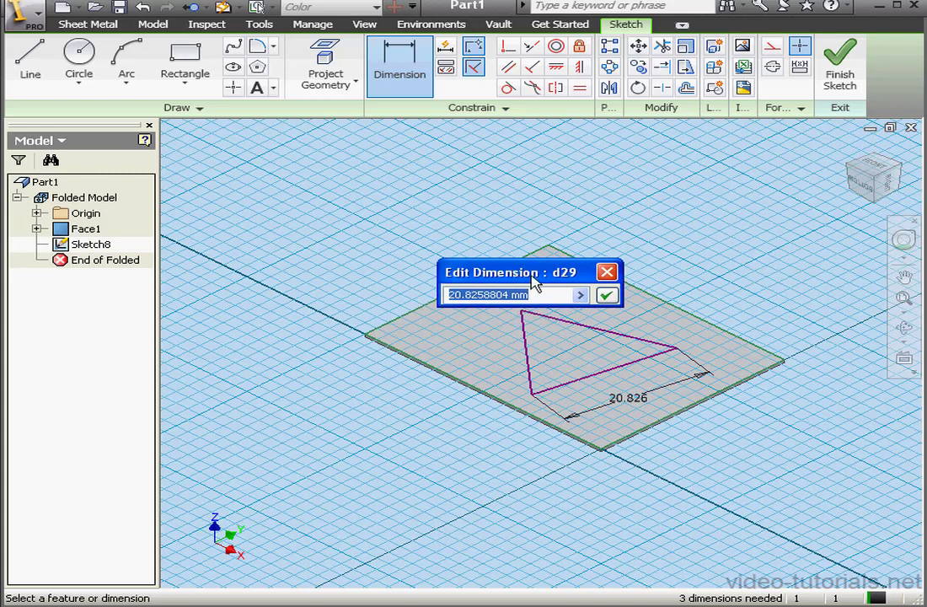
{"action": "type", "text": "30"}
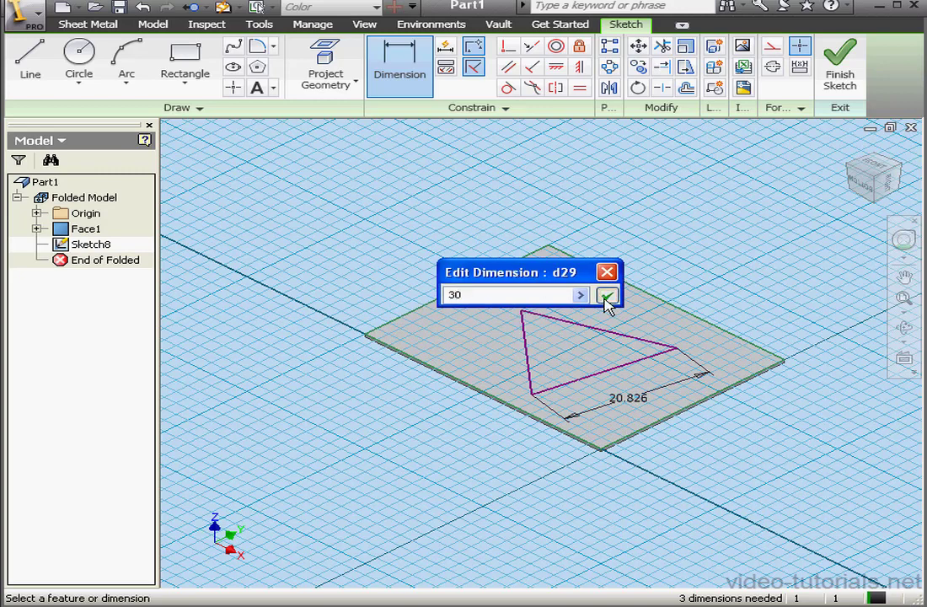
{"action": "left_click", "coordinate": [606, 296]}
{"action": "right_click", "coordinate": [695, 224]}
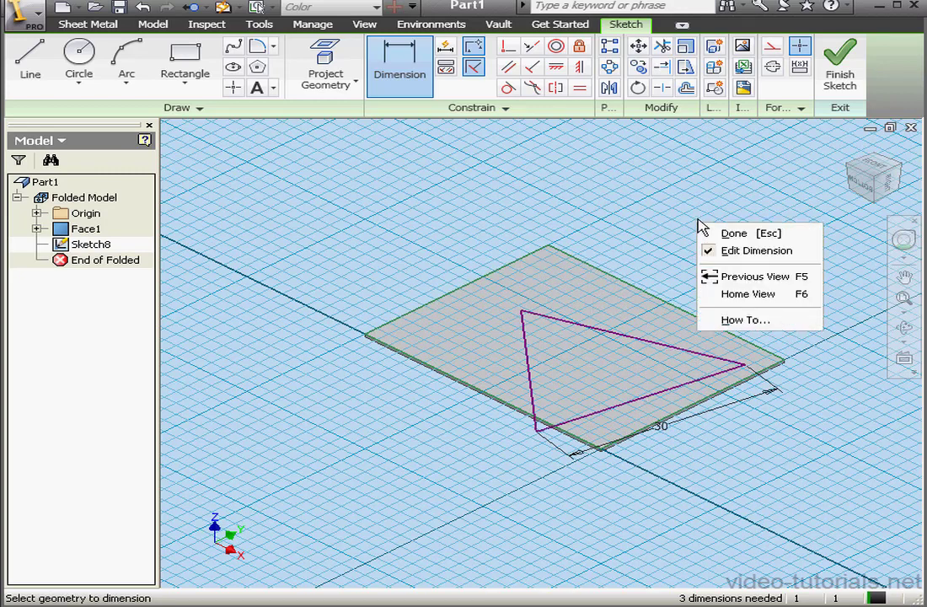
{"action": "left_click", "coordinate": [732, 232]}
- Reposition the triangle inside the plate outline and set its side dimension to 25 mm
{"action": "left_click_drag", "start_coordinate": [635, 344], "coordinate": [501, 279]}
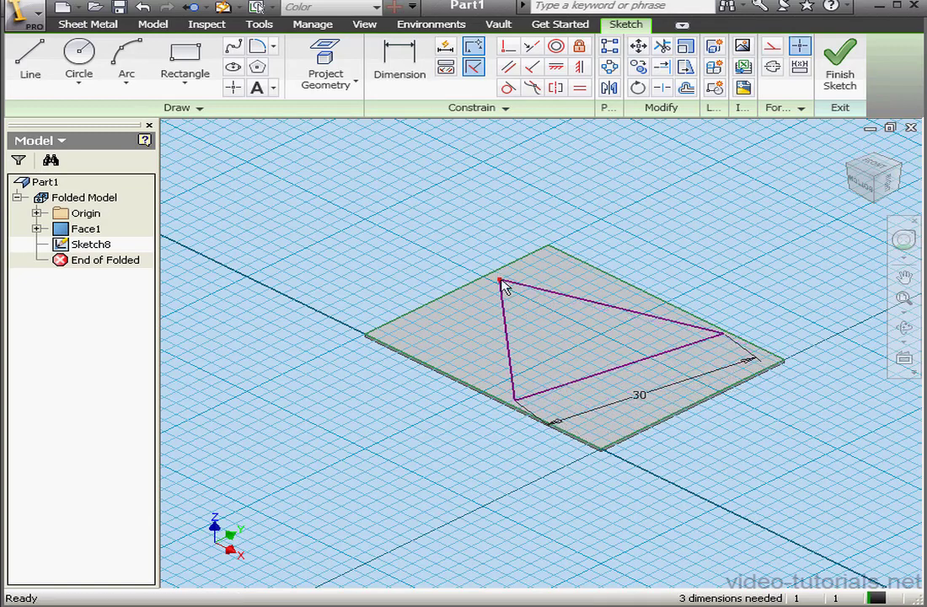
{"action": "left_click", "coordinate": [869, 166]}
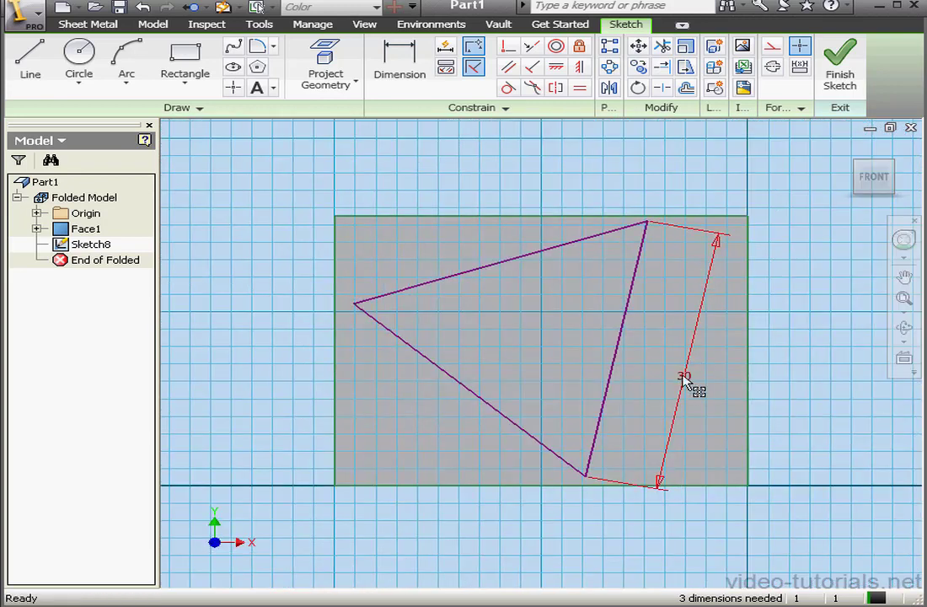
{"action": "double_click", "coordinate": [683, 375]}
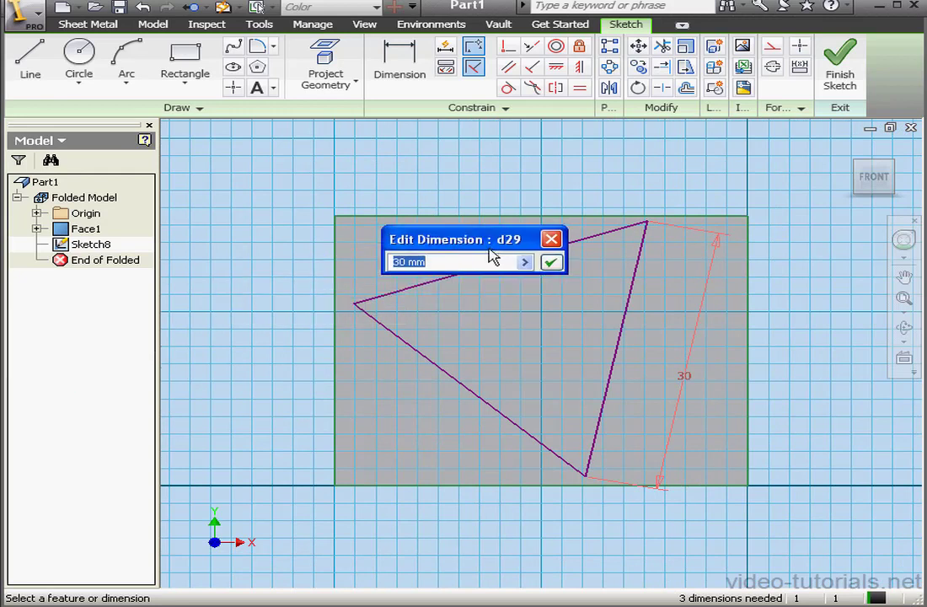
{"action": "type", "text": "25"}
{"action": "left_click", "coordinate": [546, 264]}
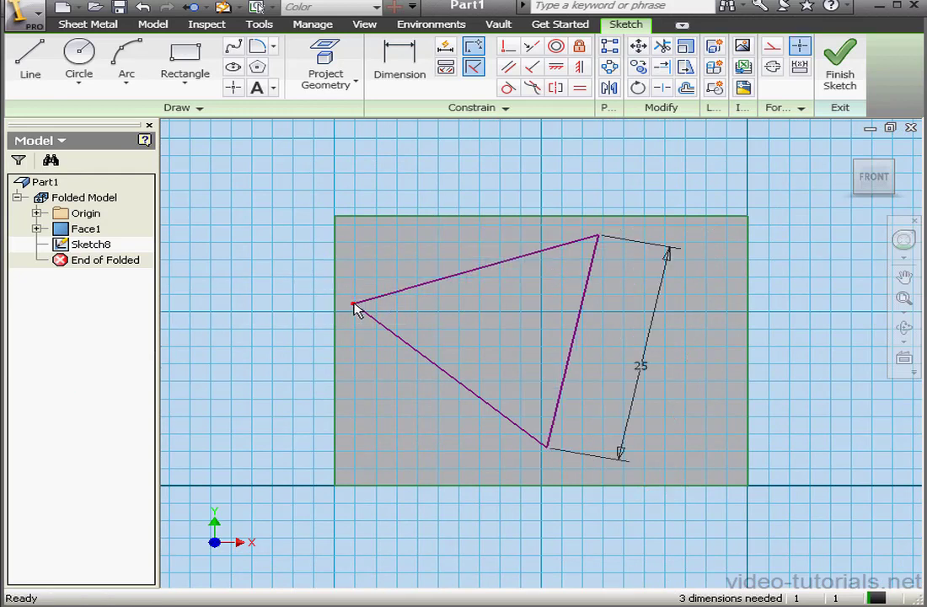
{"action": "left_click_drag", "start_coordinate": [354, 308], "coordinate": [385, 316]}
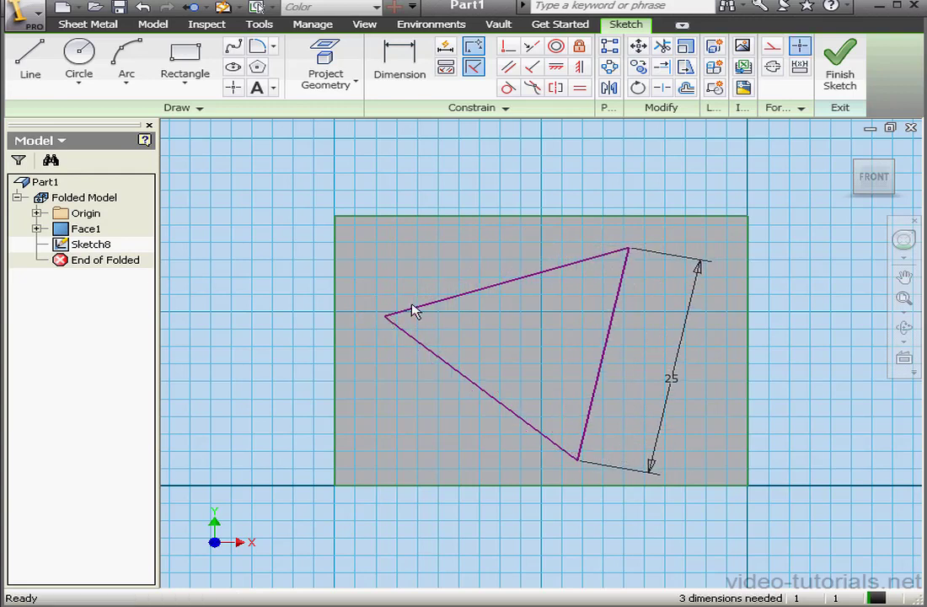
- Fix the triangle's left vertex and dimension its upper right vertex 4 mm from the plate's upper edge
{"action": "left_click", "coordinate": [579, 44]}
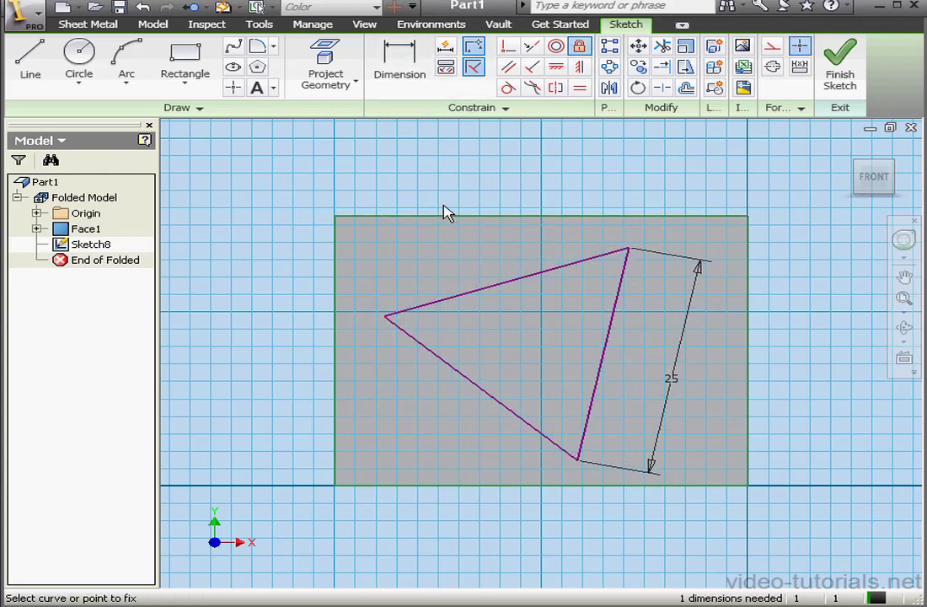
{"action": "left_click", "coordinate": [403, 70]}
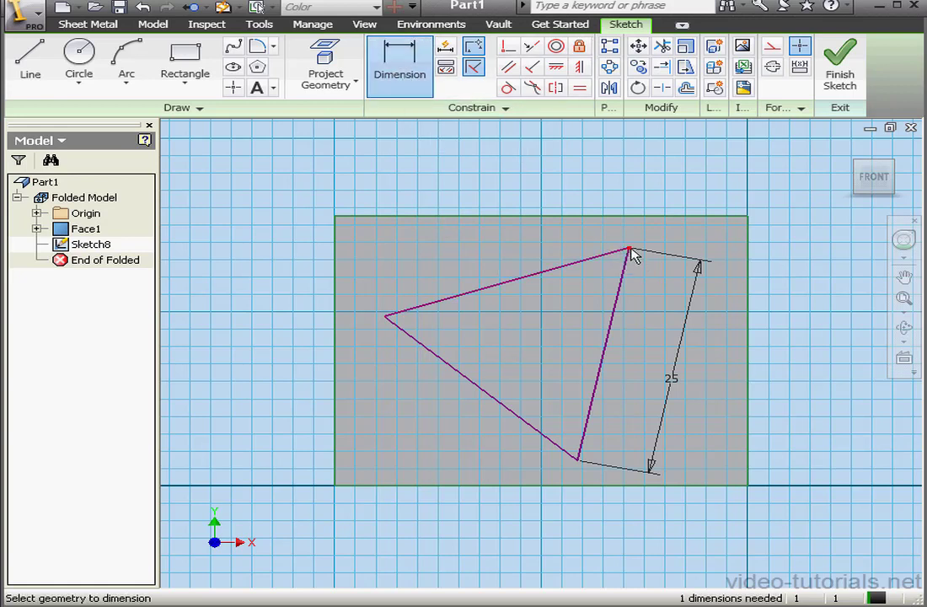
{"action": "left_click", "coordinate": [630, 250]}
{"action": "left_click", "coordinate": [628, 217]}
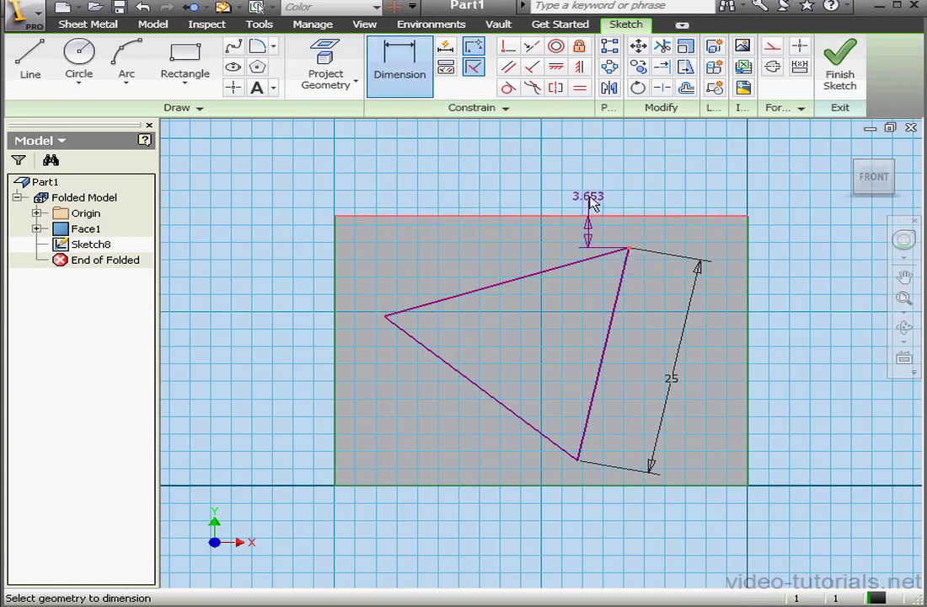
{"action": "left_click", "coordinate": [592, 188]}
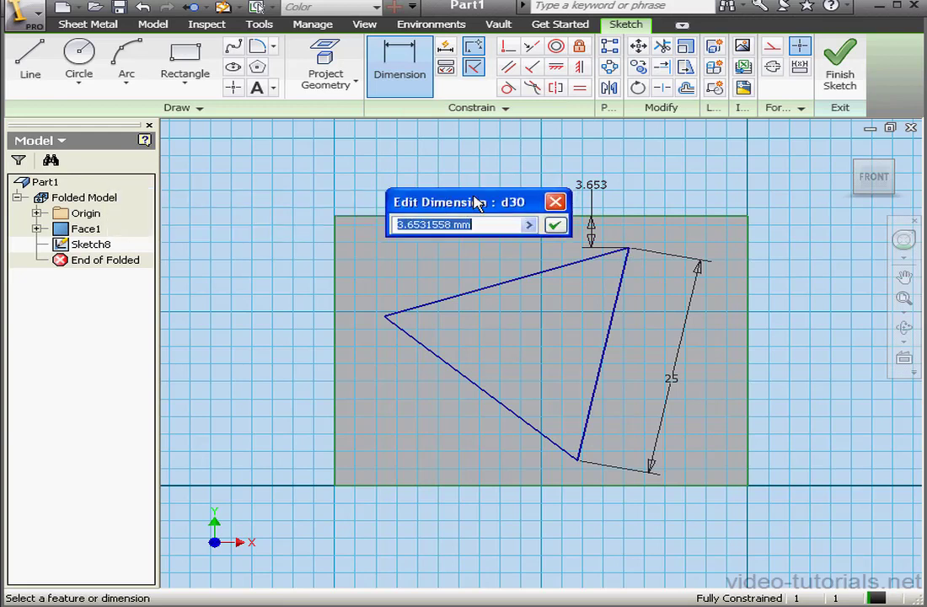
{"action": "type", "text": "4"}
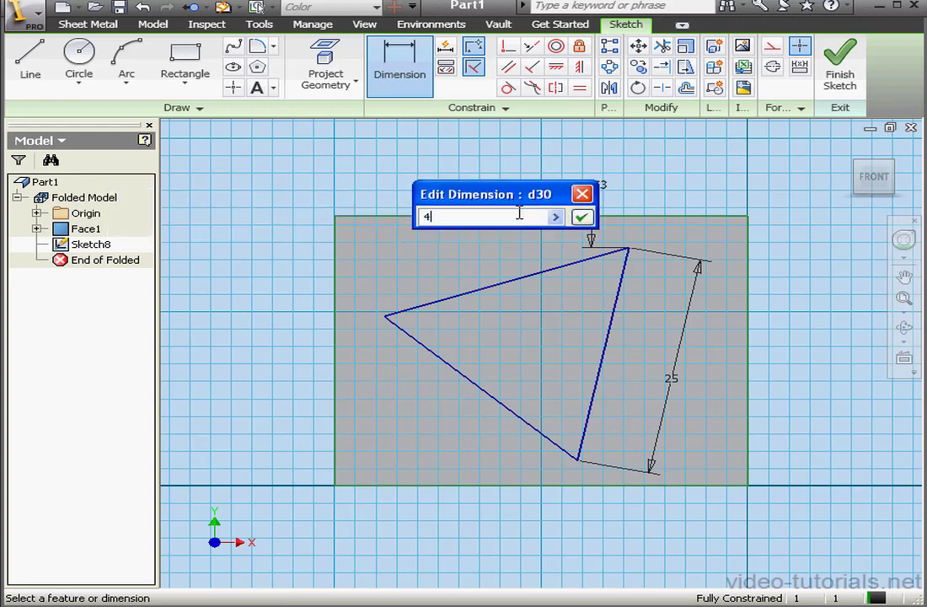
{"action": "left_click", "coordinate": [582, 218]}
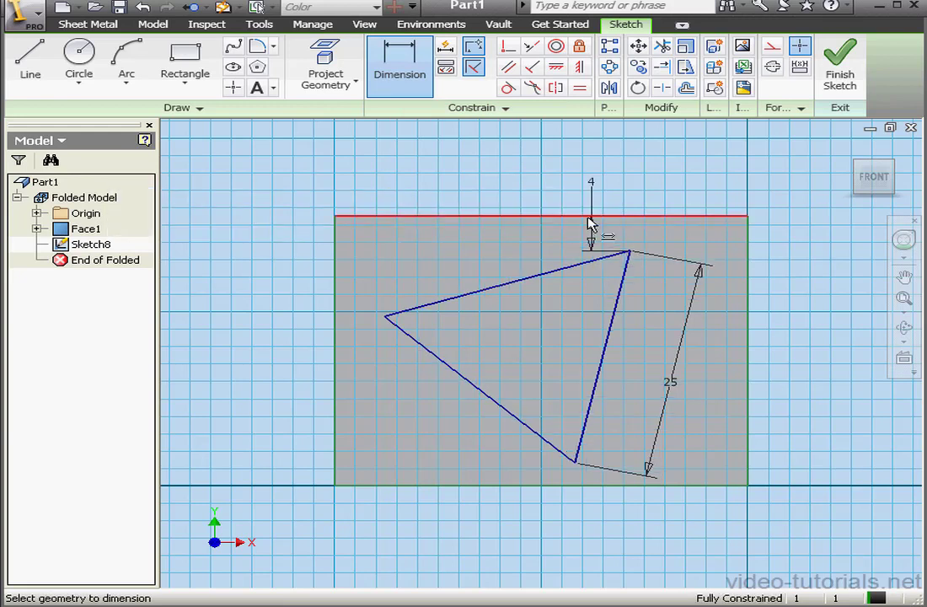
- Finish the sketch and cut the triangular profile through the plate with the distance set to Thickness
{"action": "left_click", "coordinate": [840, 85]}
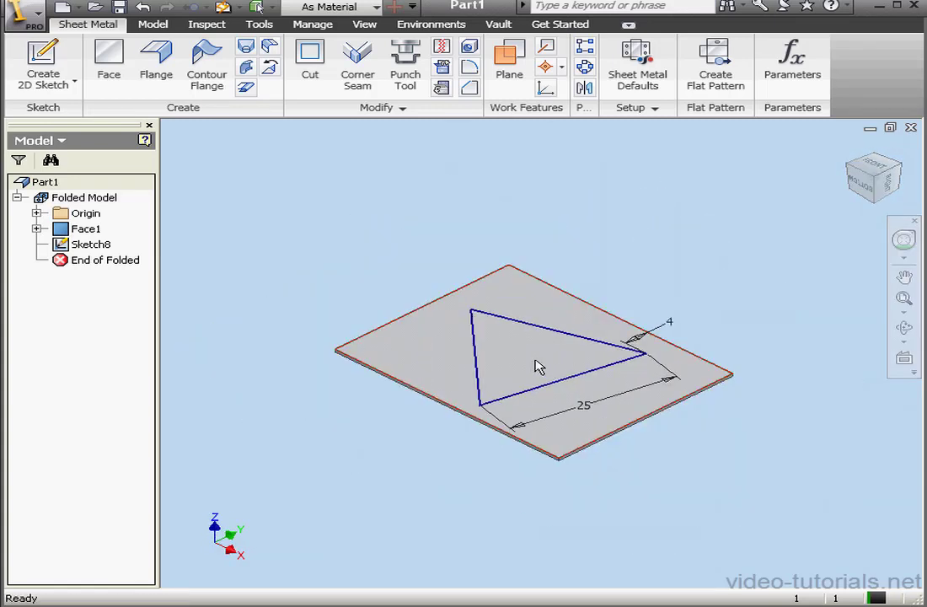
{"action": "left_click", "coordinate": [310, 63]}
{"action": "left_click", "coordinate": [554, 357]}
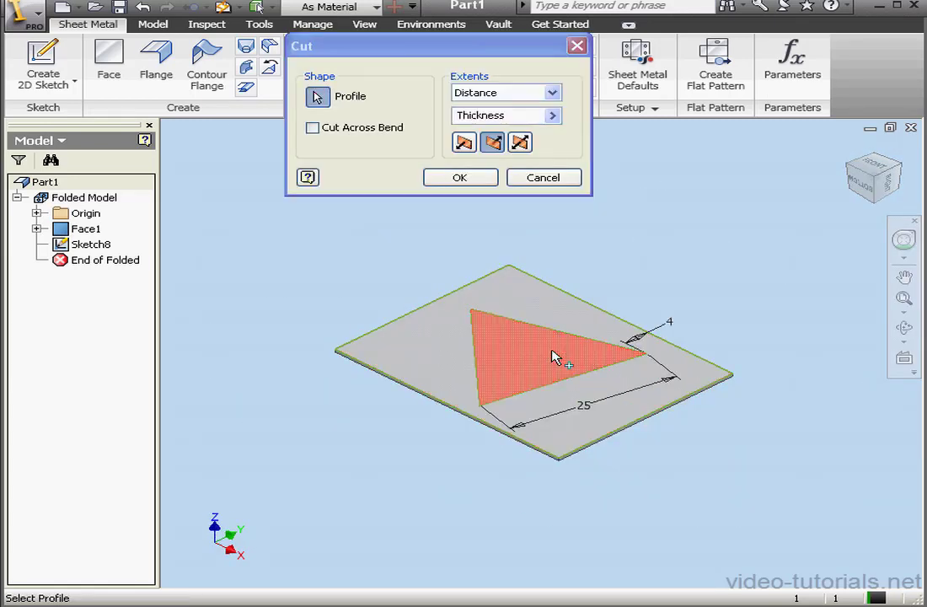
{"action": "left_click", "coordinate": [446, 178]}
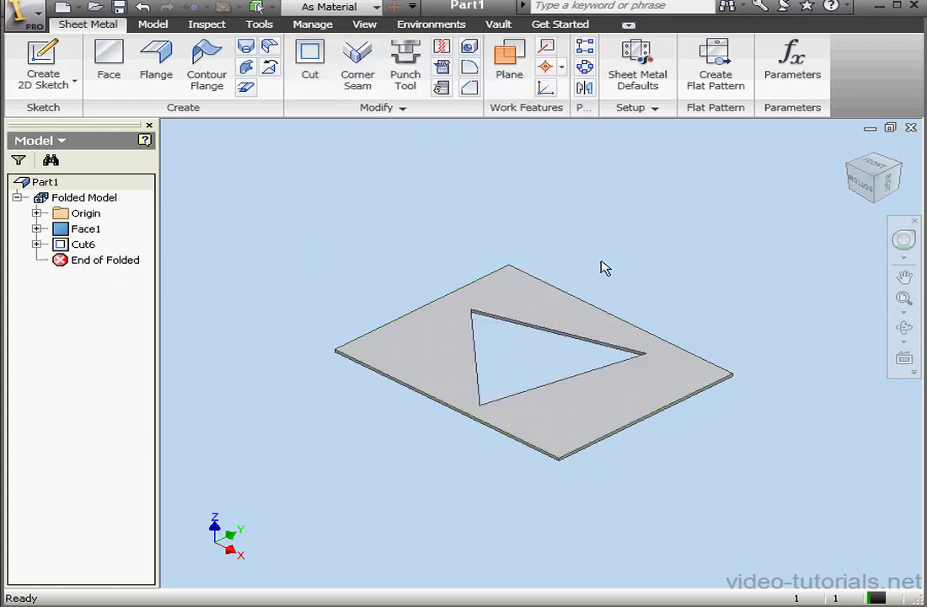
- Add flanges 5 mm high at 90° along the left and front edges of the triangular cutout
{"action": "left_click", "coordinate": [153, 67]}
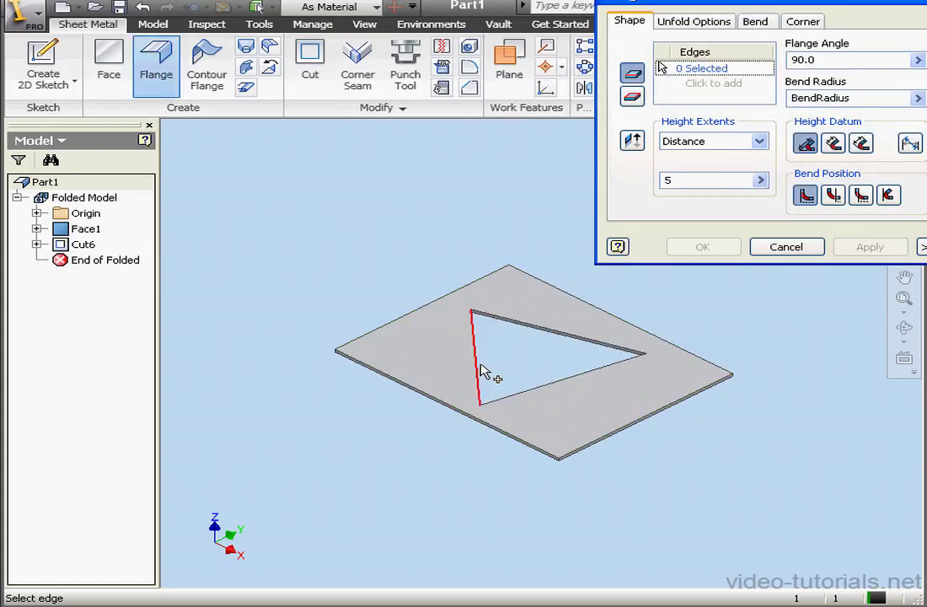
{"action": "left_click", "coordinate": [480, 370]}
{"action": "left_click", "coordinate": [547, 383]}
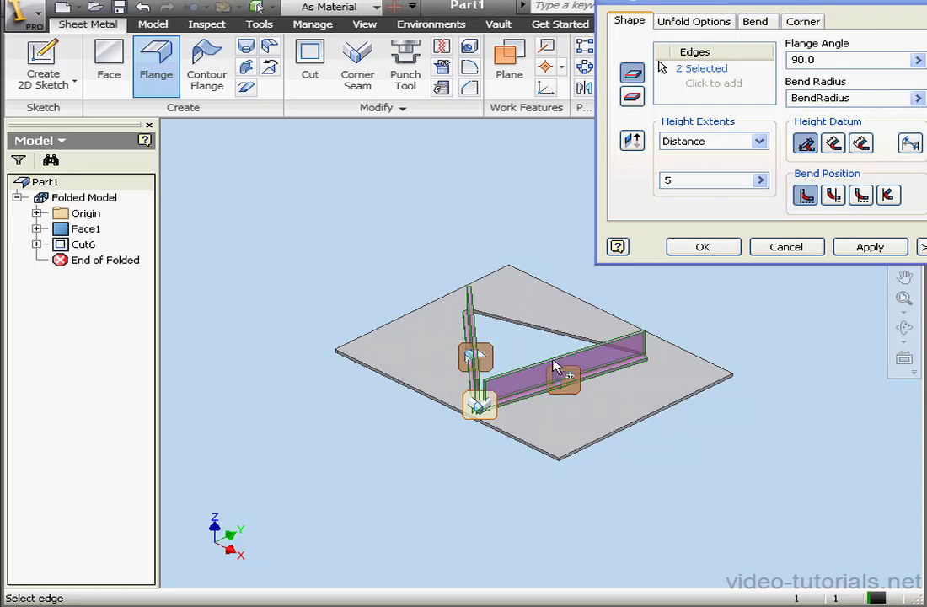
{"action": "left_click", "coordinate": [727, 250]}
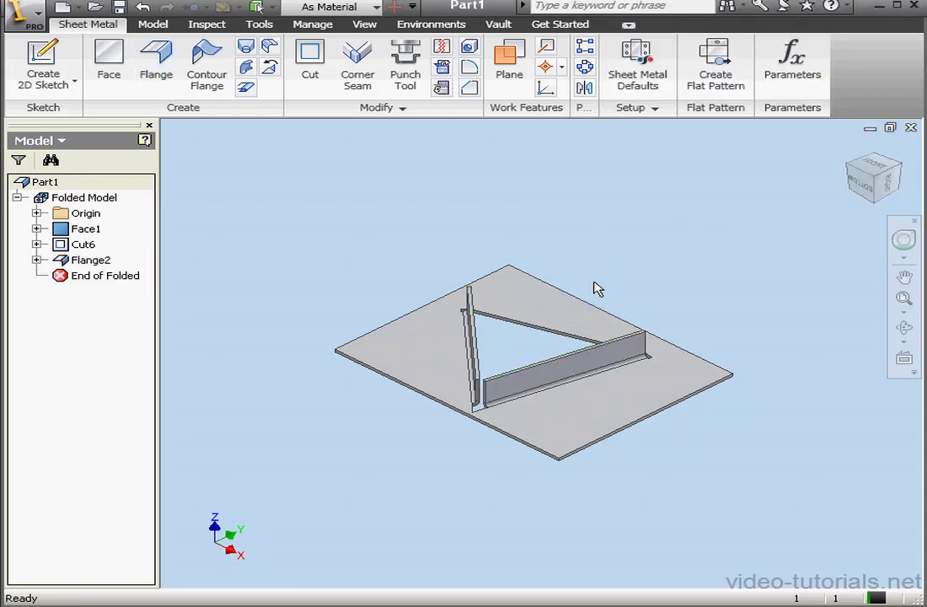
- Try to create the flat pattern of the plate with the two flanges, cancel it and restore the home view
{"action": "scroll", "coordinate": [515, 420], "scroll_direction": "up", "scroll_amount": 5}
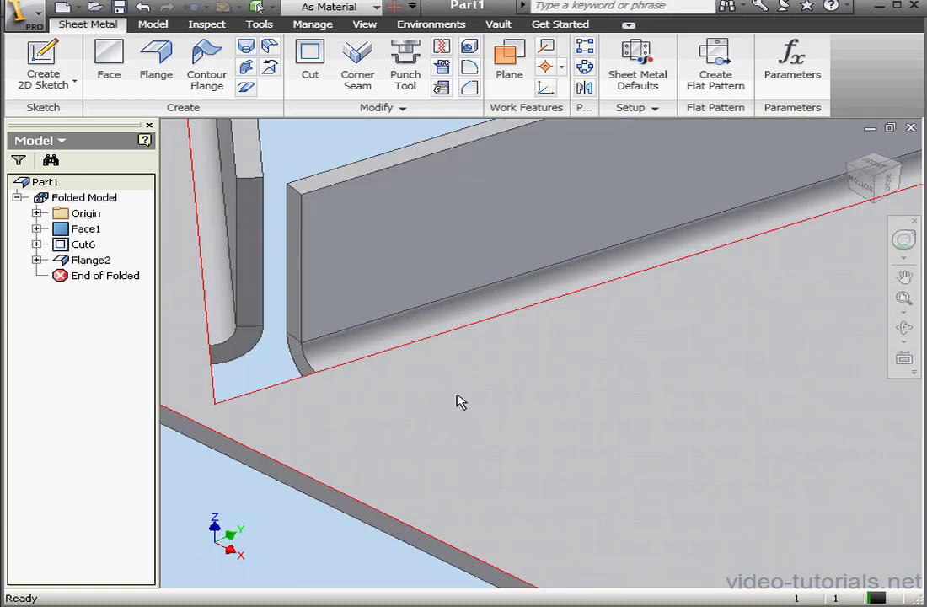
{"action": "left_click", "coordinate": [715, 67]}
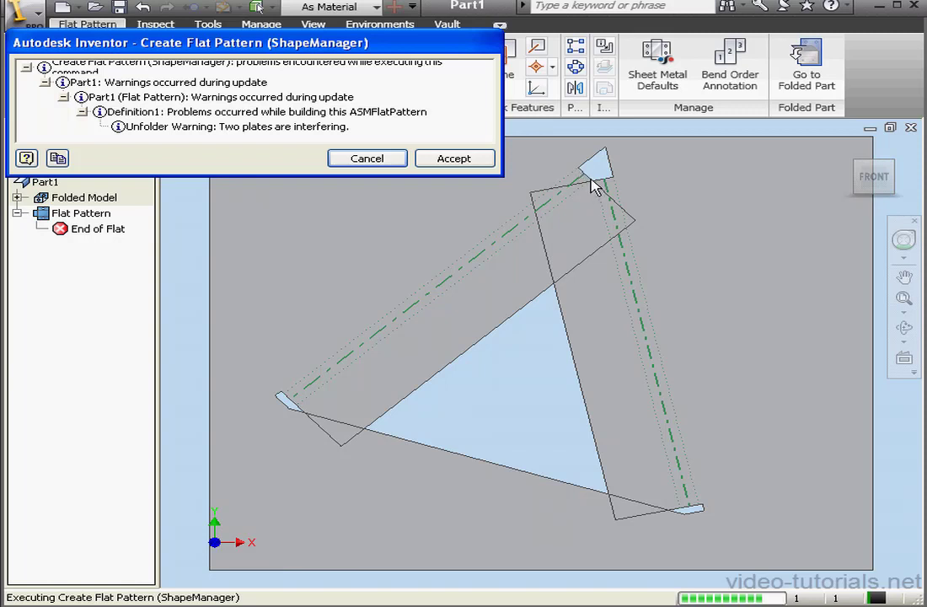
{"action": "left_click", "coordinate": [393, 159]}
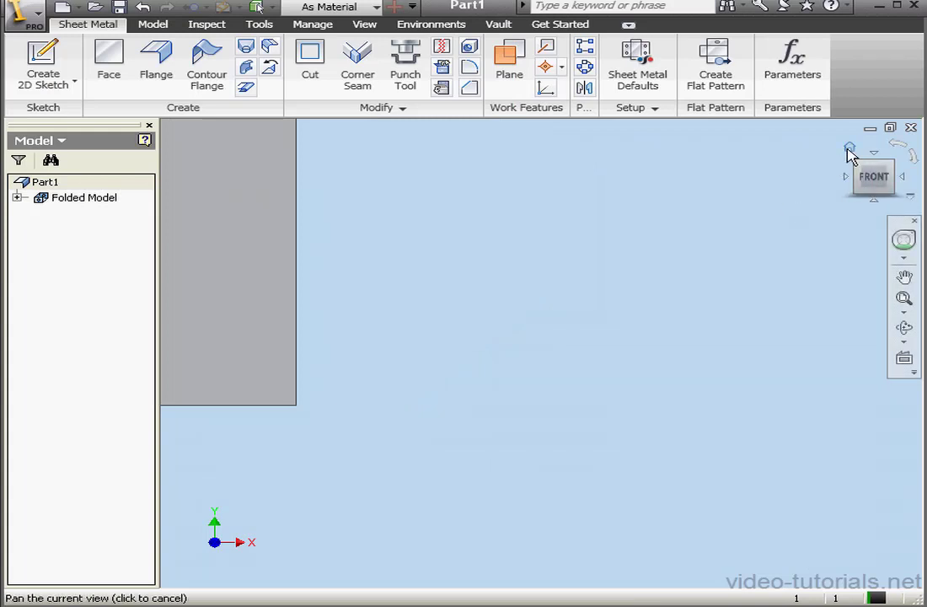
{"action": "left_click", "coordinate": [848, 151]}
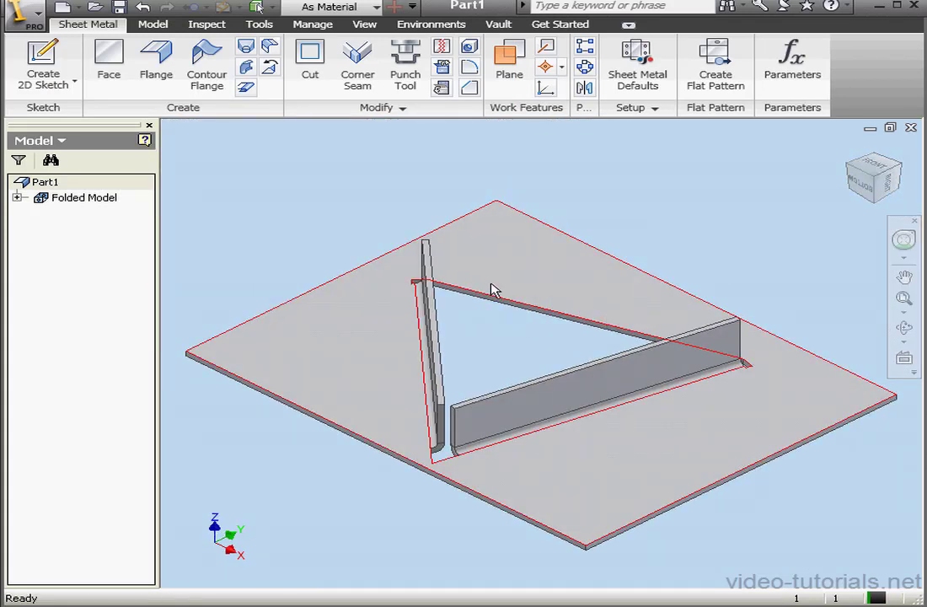
- Start a sketch on the front flange's outer face and draw a triangular trim profile about 2.8 mm wide at its upper left corner
{"action": "left_click", "coordinate": [52, 74]}
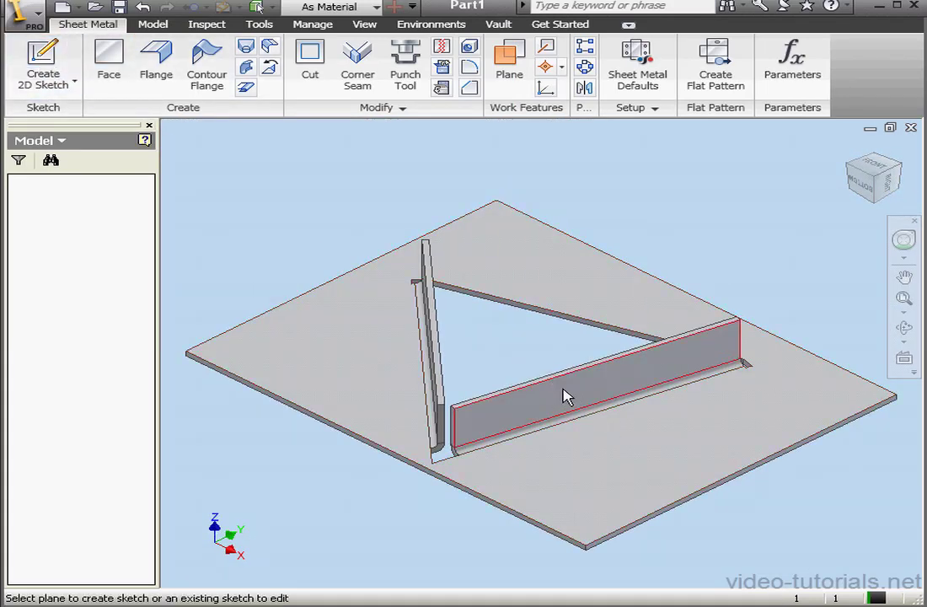
{"action": "left_click", "coordinate": [567, 397]}
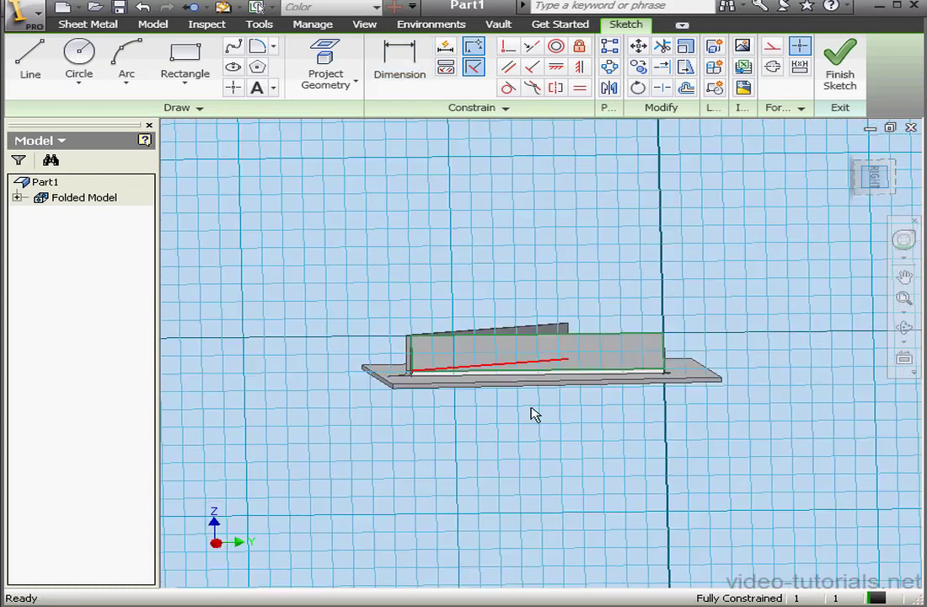
{"action": "scroll", "coordinate": [539, 373], "scroll_direction": "down", "scroll_amount": 5}
{"action": "scroll", "coordinate": [531, 367], "scroll_direction": "up", "scroll_amount": 2}
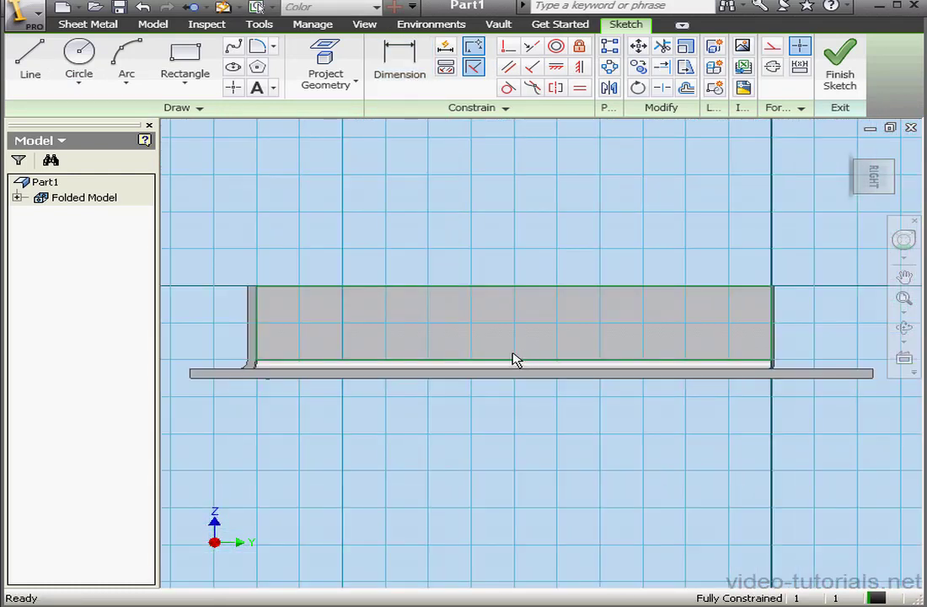
{"action": "left_click", "coordinate": [30, 63]}
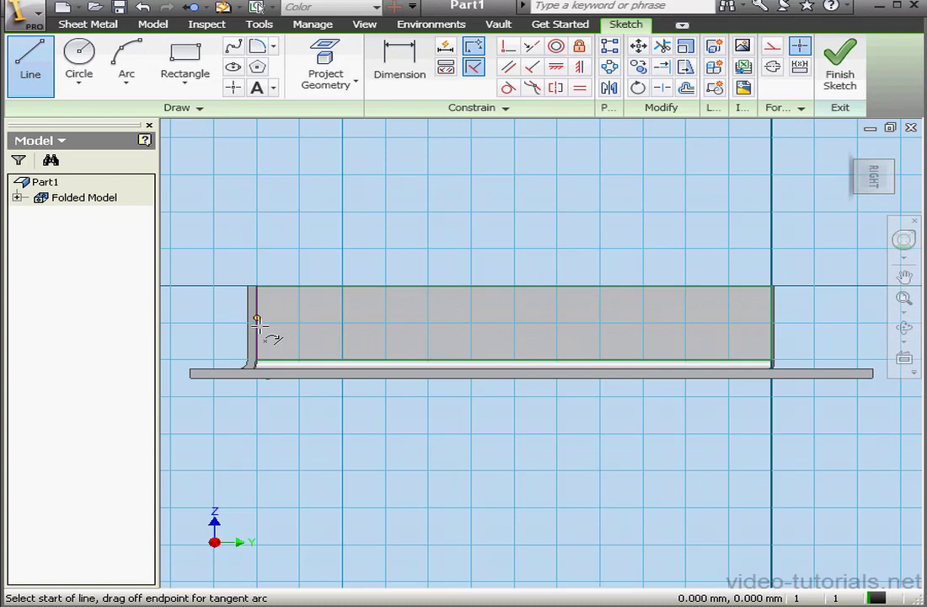
{"action": "left_click", "coordinate": [315, 288]}
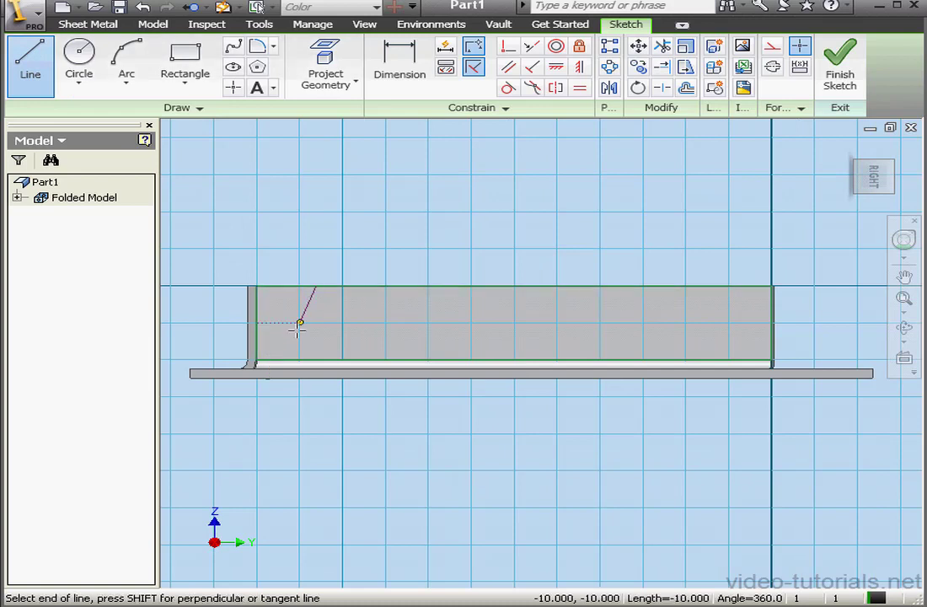
{"action": "double_click", "coordinate": [257, 359]}
{"action": "left_click", "coordinate": [316, 287]}
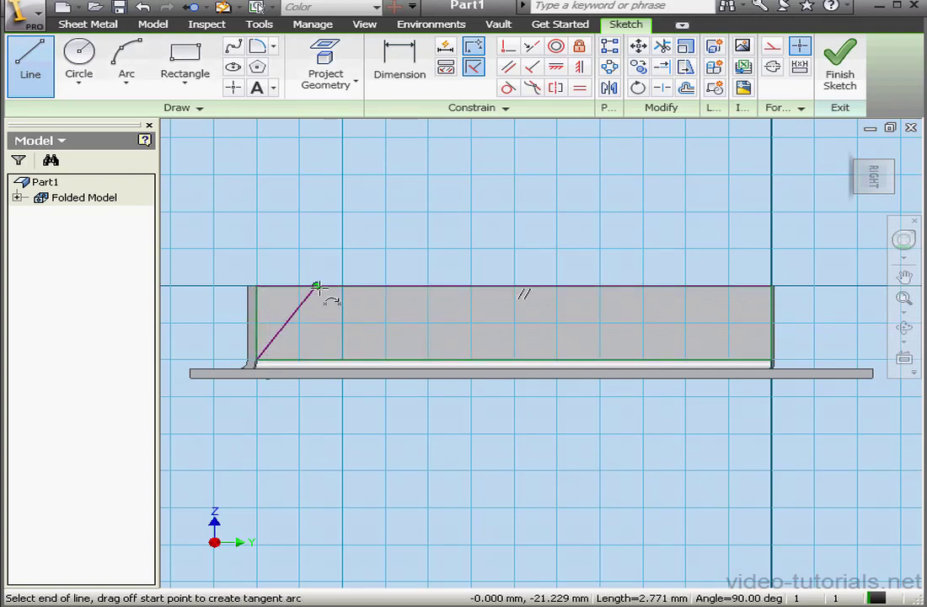
{"action": "left_click", "coordinate": [317, 288]}
- Draw a matching triangular trim profile at the front flange's upper right corner, closing it along the flange's top edge
{"action": "left_click", "coordinate": [719, 288]}
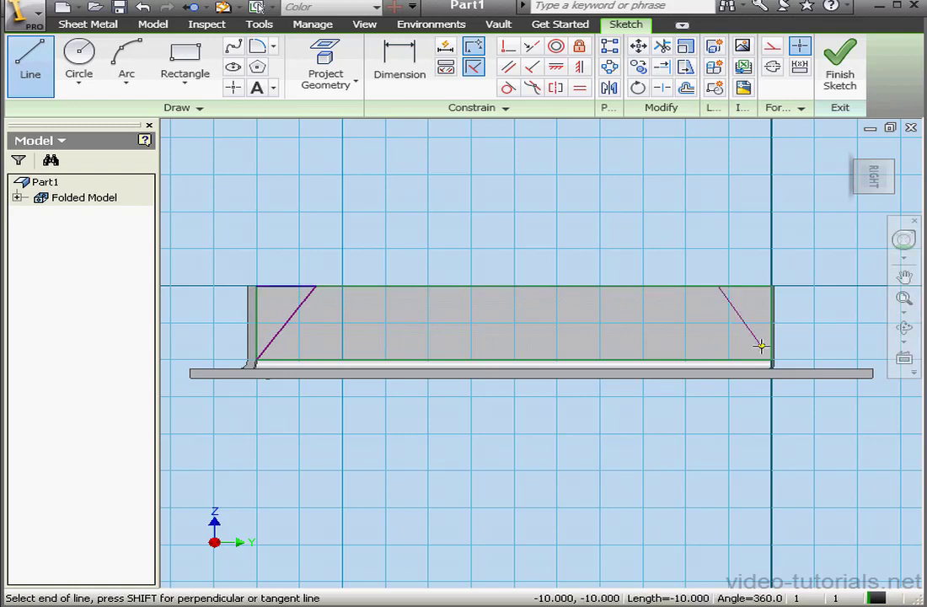
{"action": "double_click", "coordinate": [771, 361]}
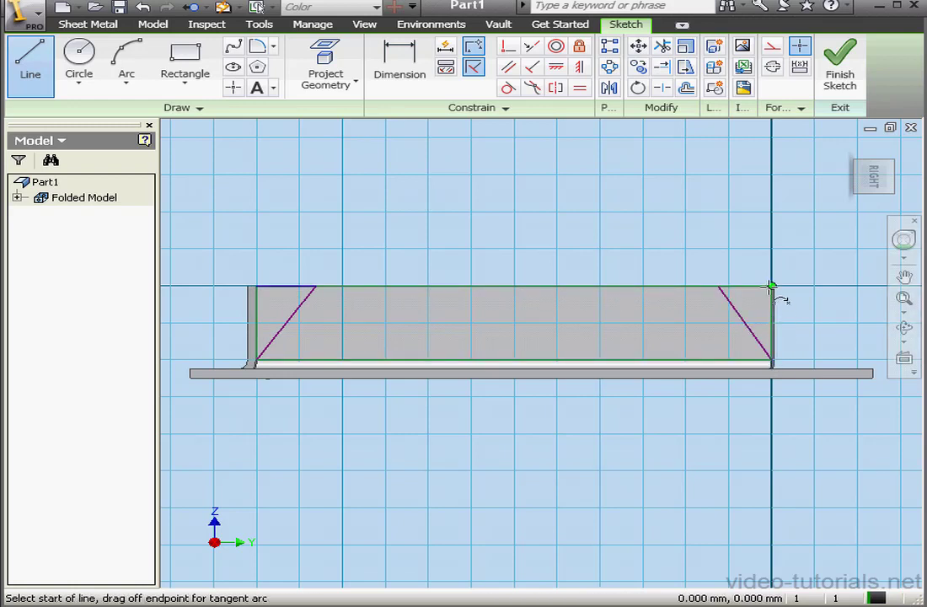
{"action": "left_click", "coordinate": [719, 287]}
{"action": "key", "text": "Escape"}
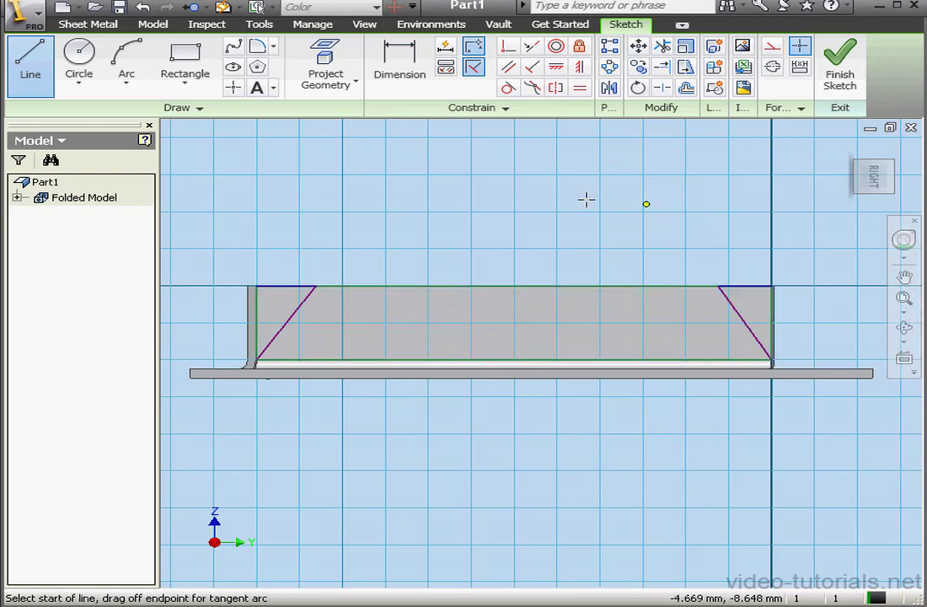
- Dimension the angle between the left slanted line and the flange's left edge and set it to 60°
{"action": "left_click", "coordinate": [420, 60]}
{"action": "left_click", "coordinate": [287, 337]}
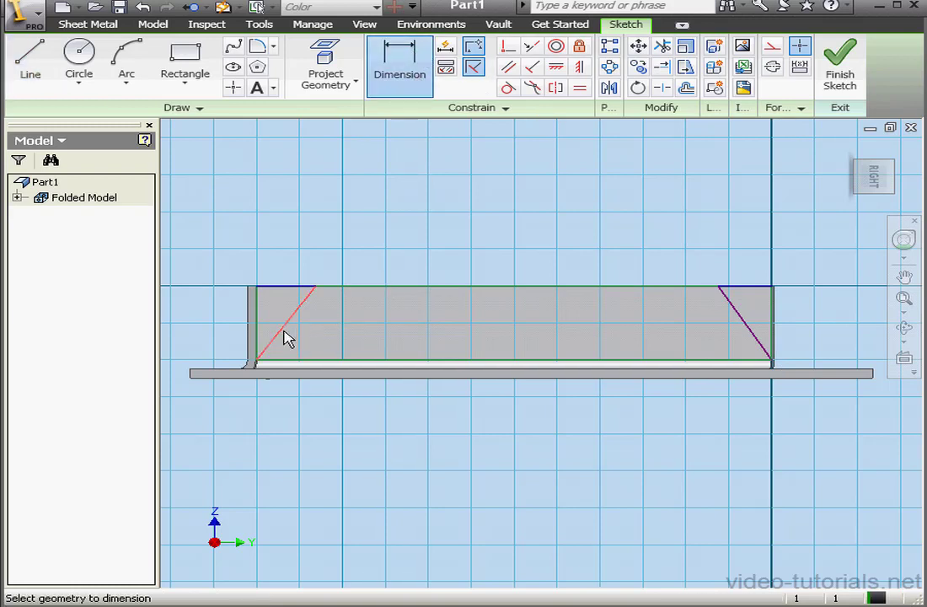
{"action": "left_click", "coordinate": [256, 337]}
{"action": "left_click", "coordinate": [295, 262]}
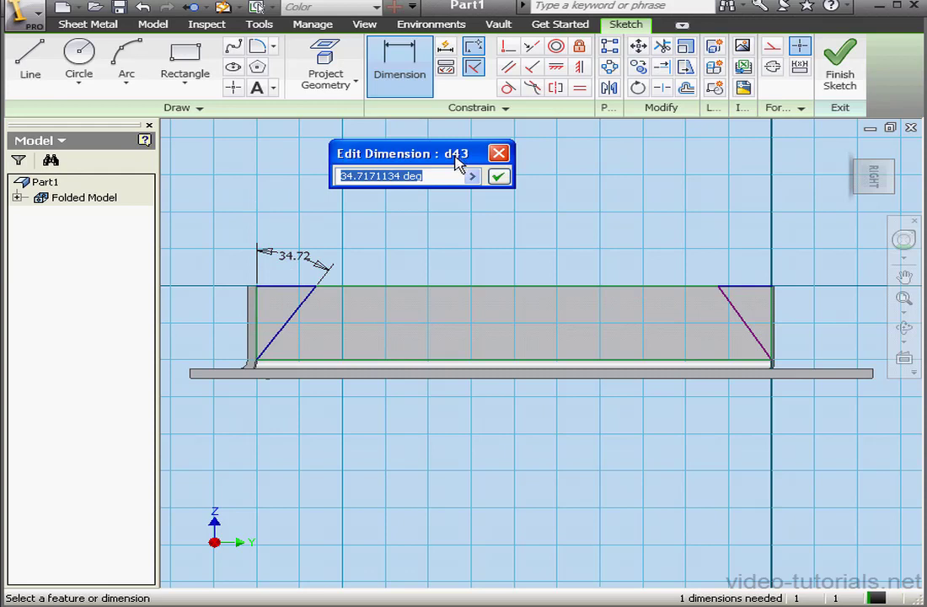
{"action": "type", "text": "60"}
{"action": "left_click", "coordinate": [500, 177]}
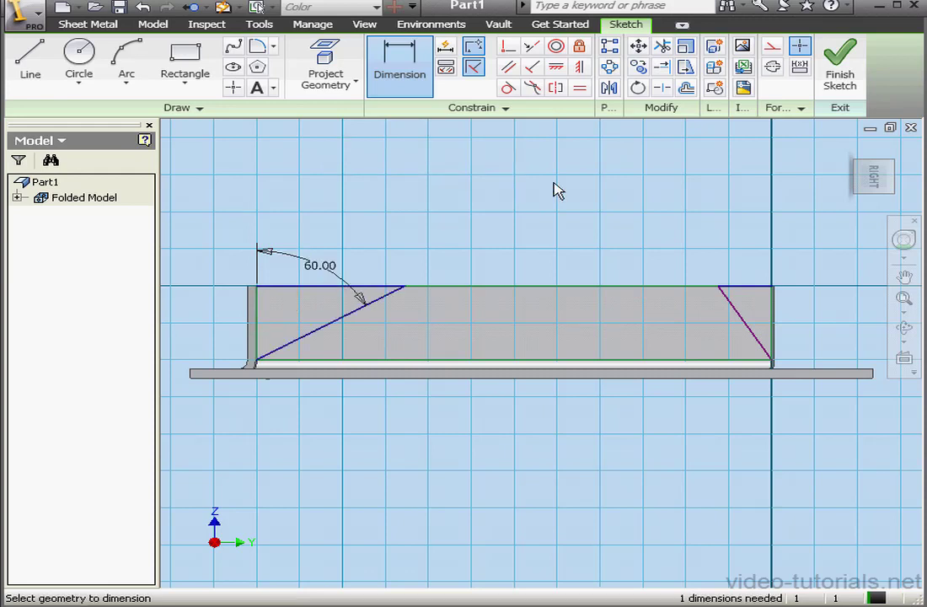
- Dimension the angle between the right slanted line and the flange's right edge and set it to 30°
{"action": "left_click", "coordinate": [756, 337]}
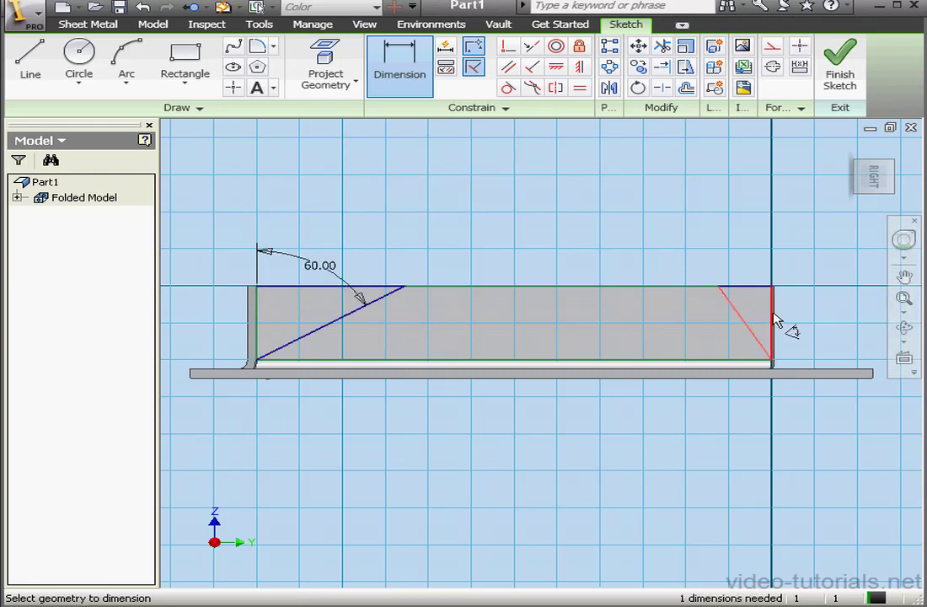
{"action": "left_click", "coordinate": [773, 323]}
{"action": "left_click", "coordinate": [725, 234]}
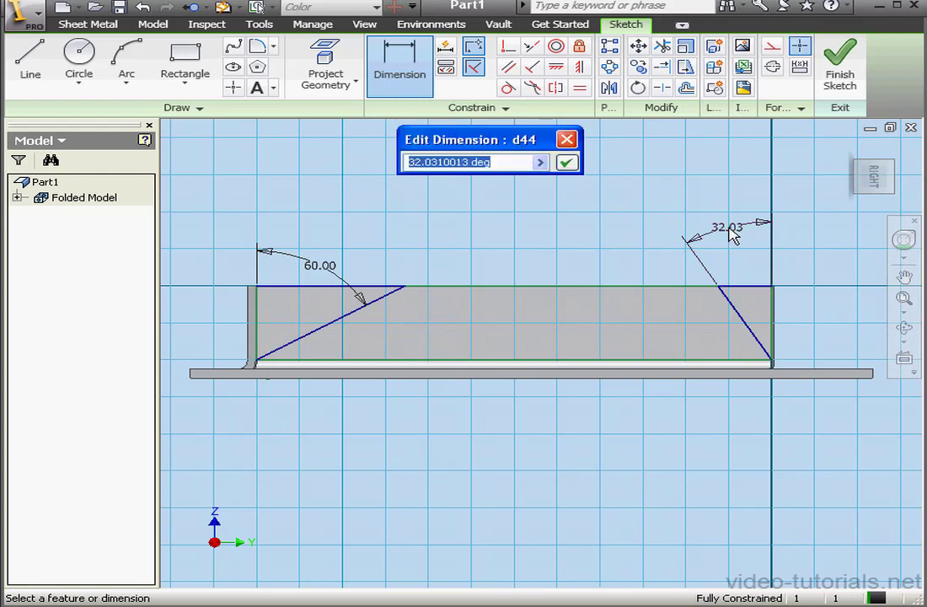
{"action": "type", "text": "30"}
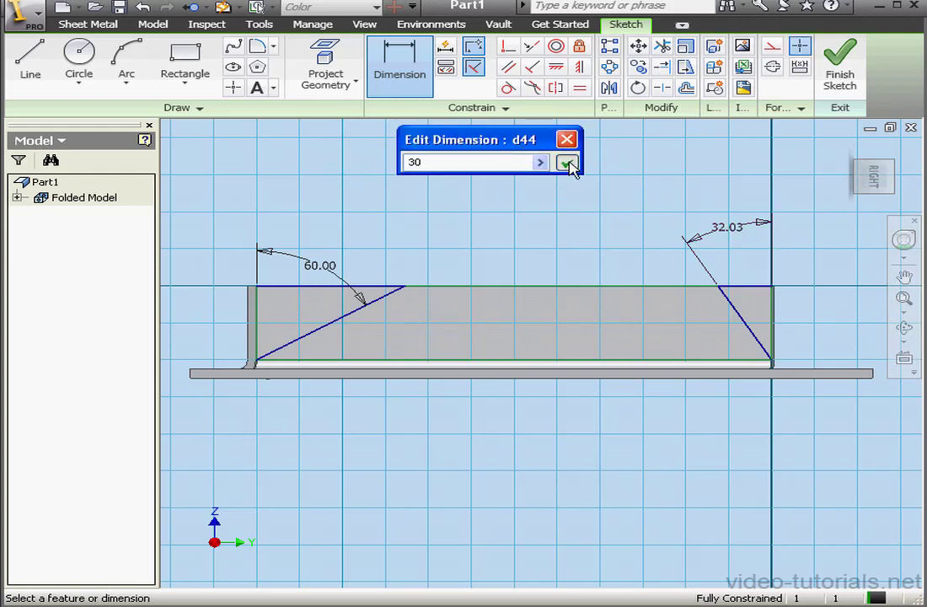
{"action": "left_click", "coordinate": [569, 161]}
- Finish the sketch, cut both corner triangles off the front flange with the distance set to Thickness, and restore the isometric view
{"action": "left_click", "coordinate": [830, 73]}
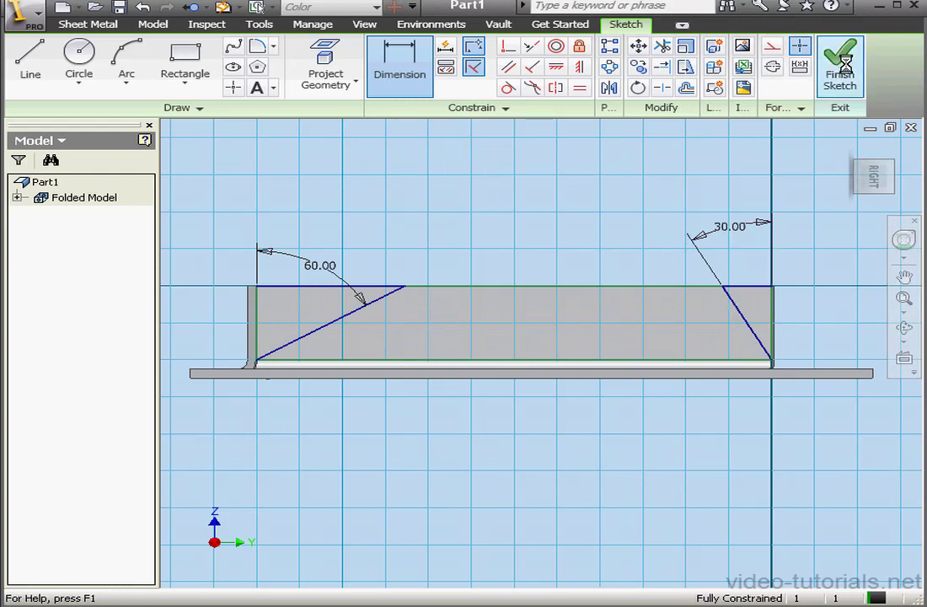
{"action": "left_click", "coordinate": [310, 57]}
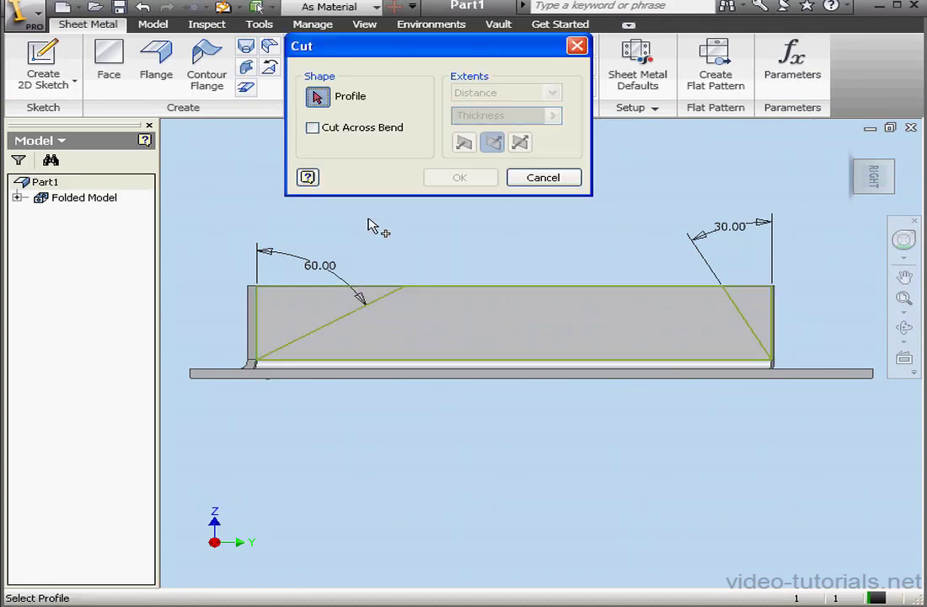
{"action": "left_click", "coordinate": [316, 310]}
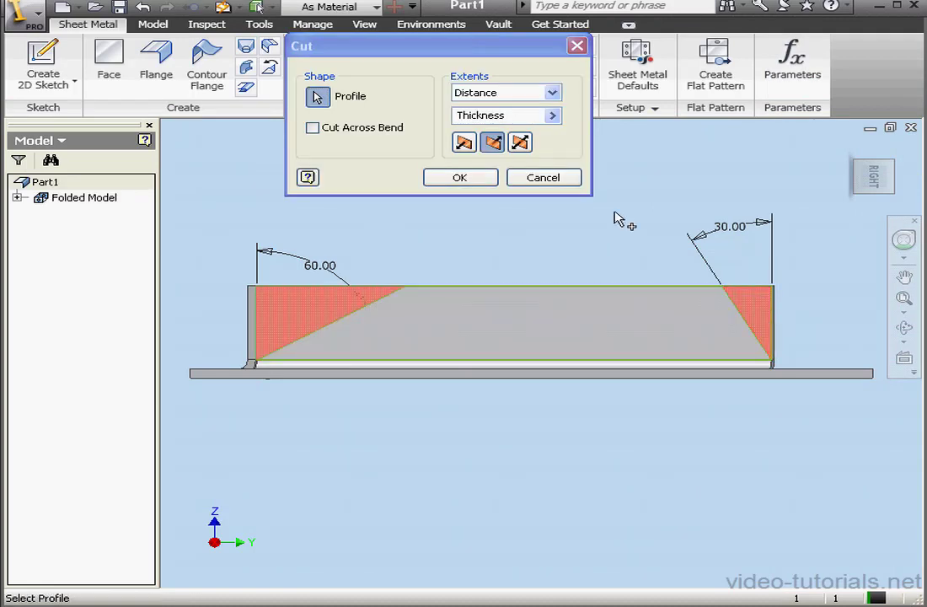
{"action": "left_click", "coordinate": [467, 180]}
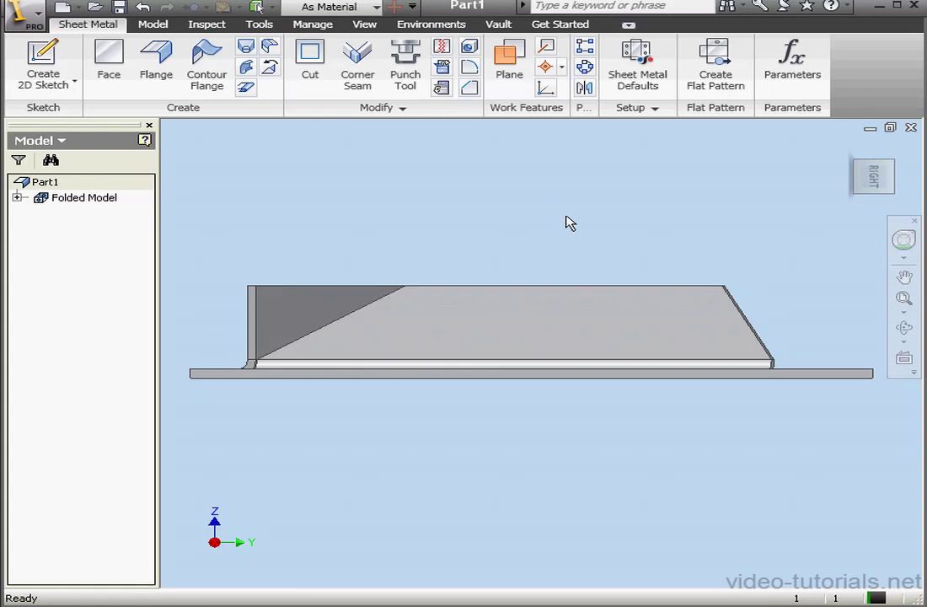
{"action": "left_click", "coordinate": [850, 145]}
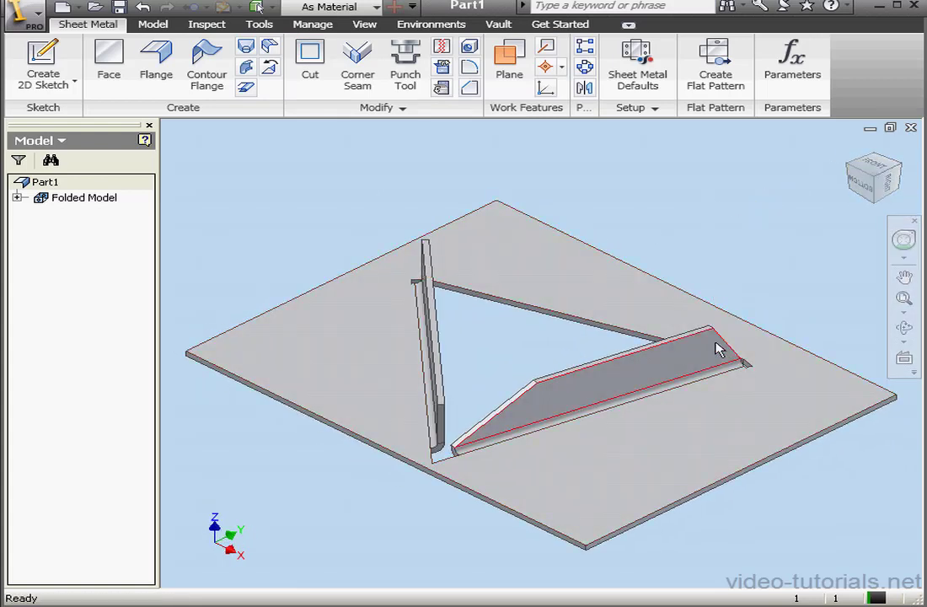
- Unfold the front flange's bend with the plate face as the stationary reference
{"action": "left_click", "coordinate": [442, 66]}
{"action": "left_click", "coordinate": [628, 423]}
{"action": "left_click", "coordinate": [635, 402]}
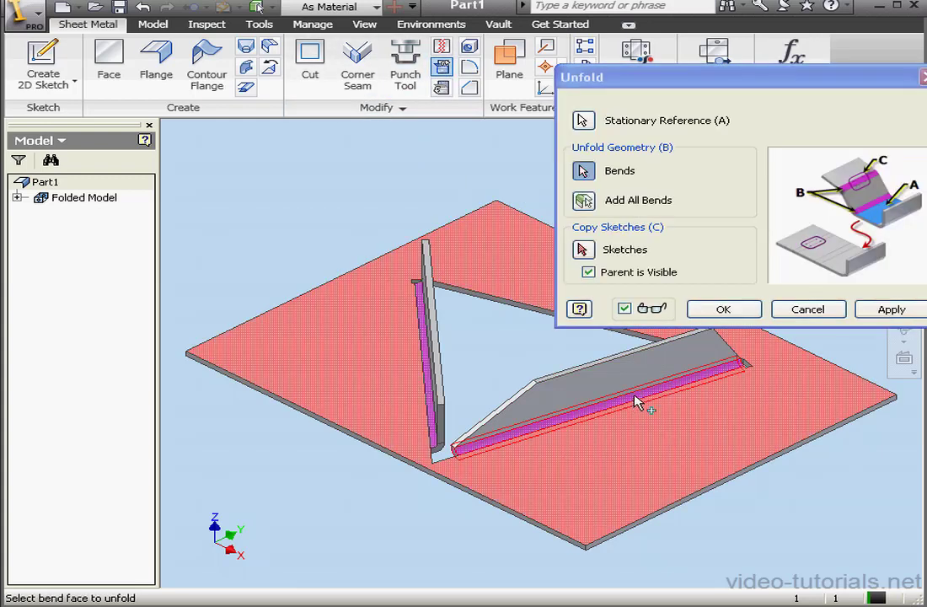
{"action": "left_click", "coordinate": [727, 312]}
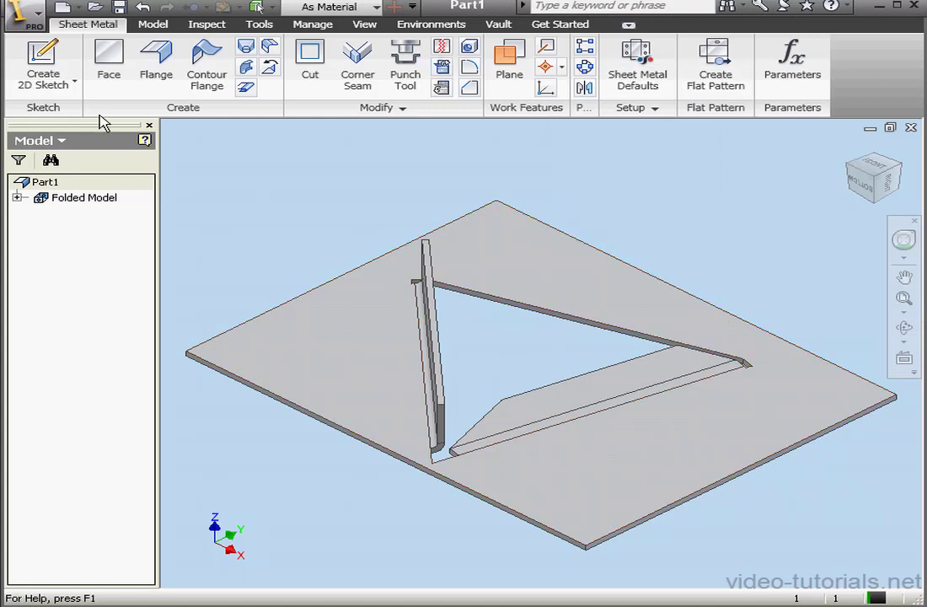
- Start a sketch on the unfolded flange's face, view it from the front and project the bend's short left end edge
{"action": "left_click", "coordinate": [56, 71]}
{"action": "left_click", "coordinate": [592, 402]}
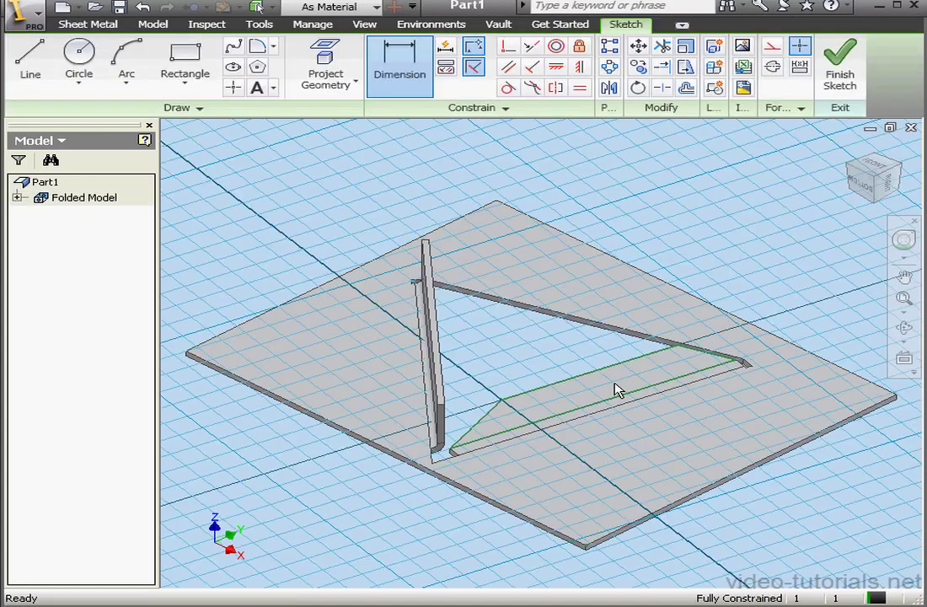
{"action": "left_click", "coordinate": [883, 175]}
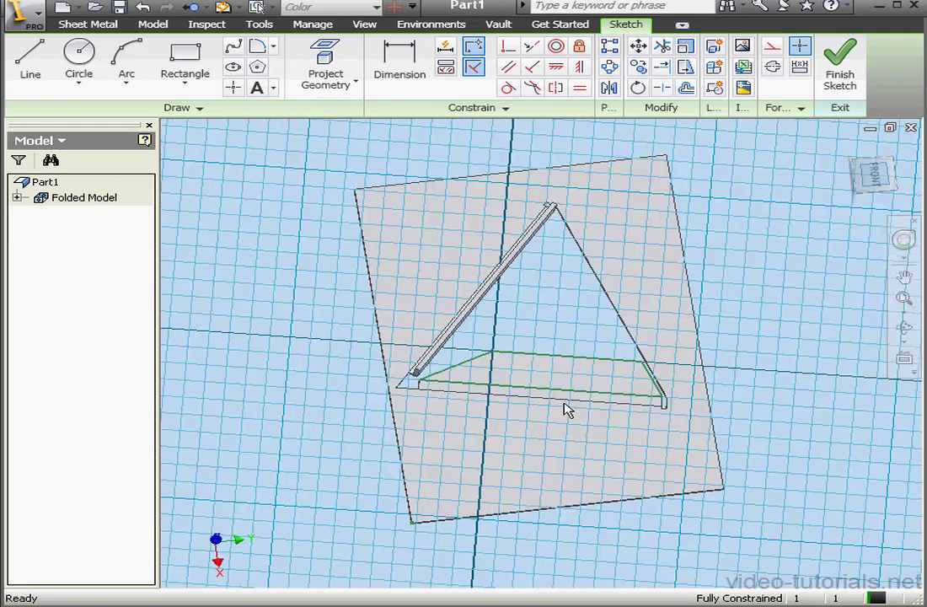
{"action": "scroll", "coordinate": [519, 383], "scroll_direction": "up", "scroll_amount": 3}
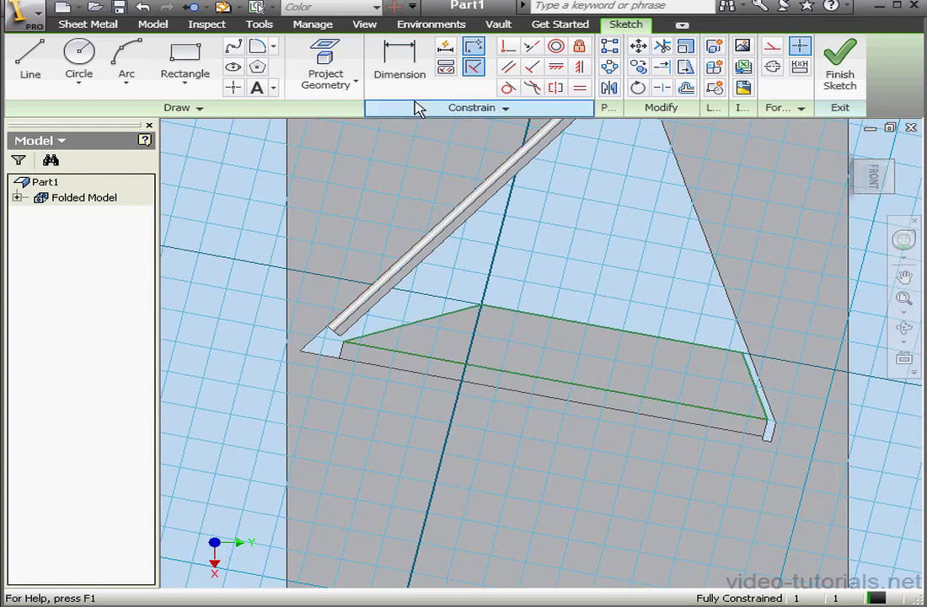
{"action": "left_click", "coordinate": [325, 66]}
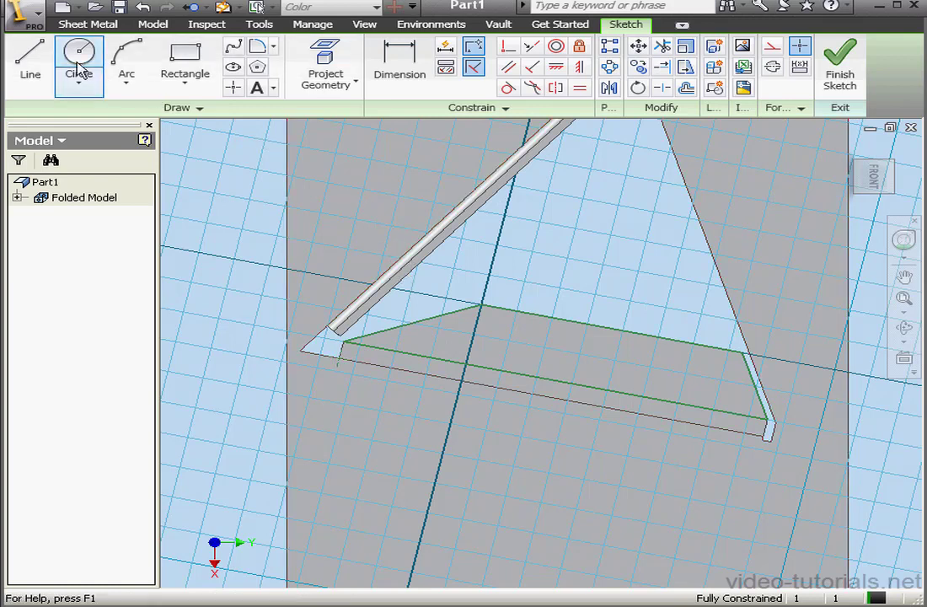
- Draw a slanted strip profile from the bend's left end to the flange's upper edge, closing it with a line about 3 mm long
{"action": "left_click", "coordinate": [31, 61]}
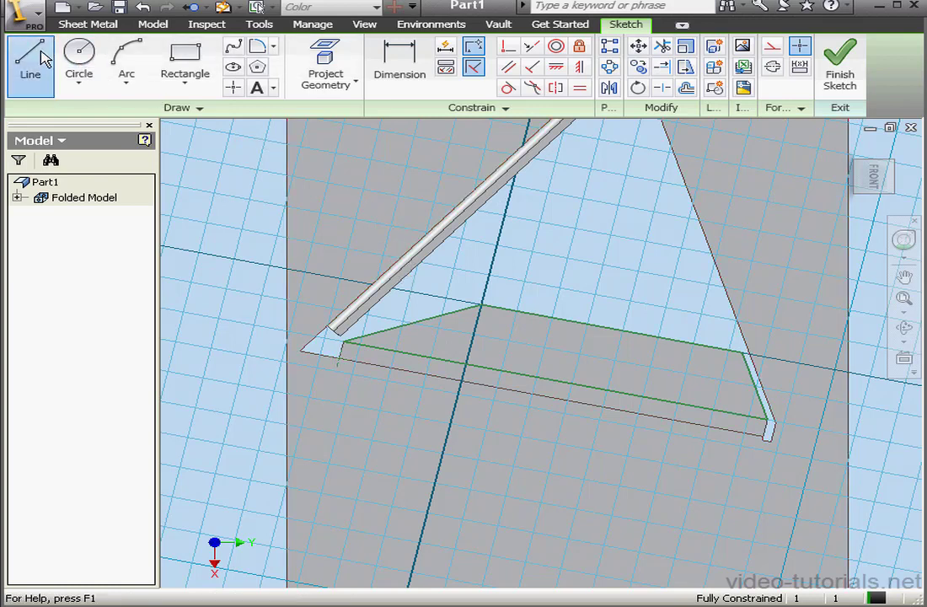
{"action": "left_click", "coordinate": [536, 316]}
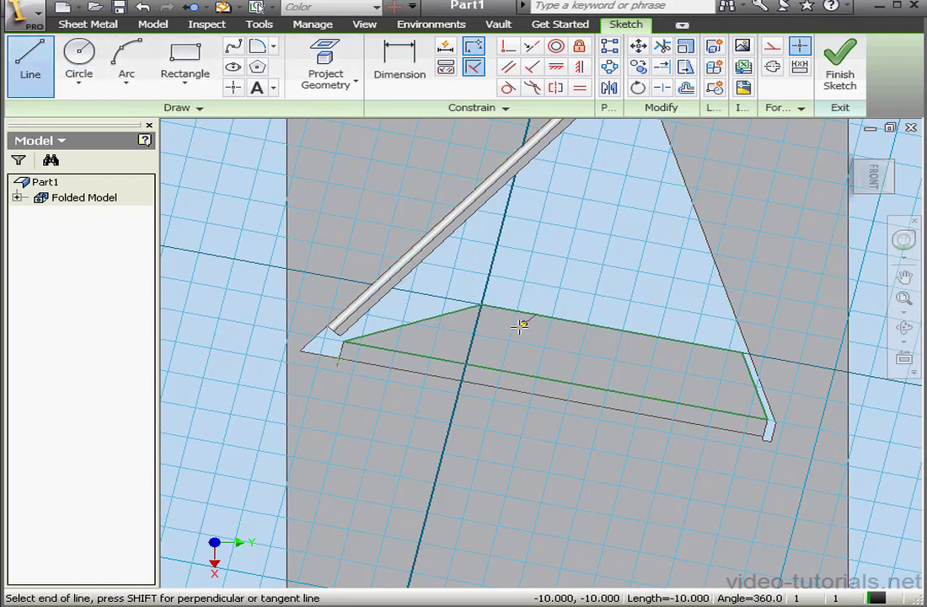
{"action": "left_click", "coordinate": [343, 341]}
{"action": "key", "text": "Escape"}
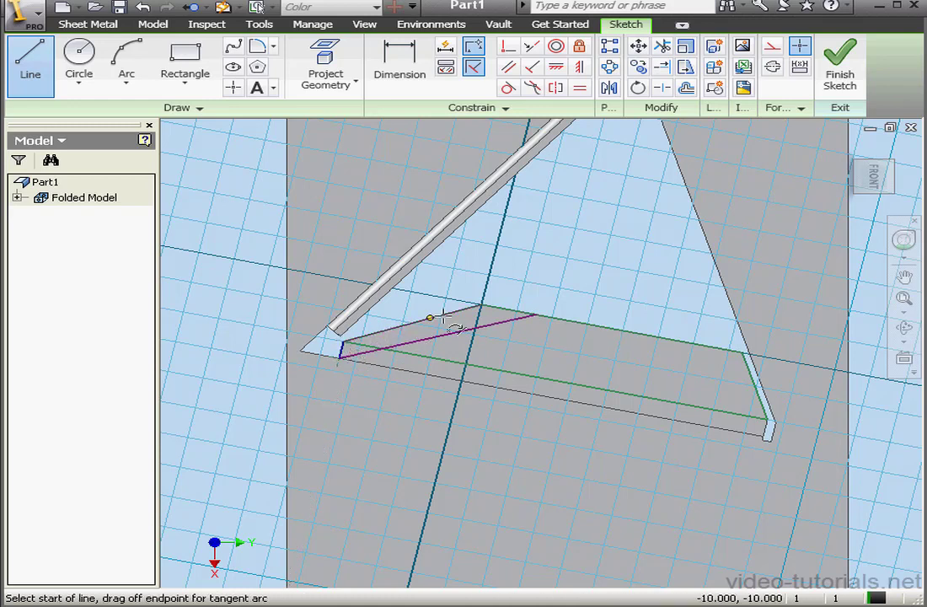
{"action": "left_click", "coordinate": [480, 305]}
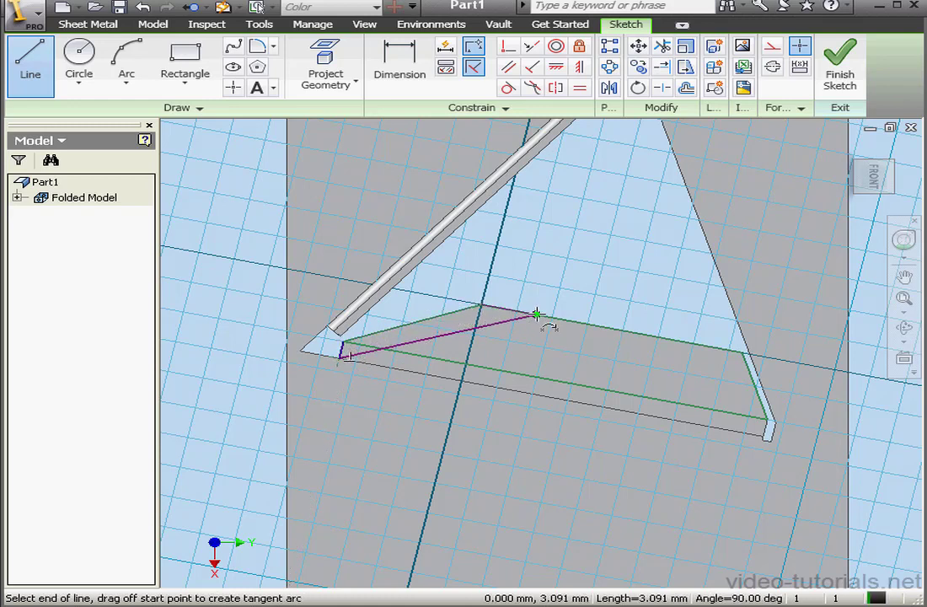
{"action": "left_click", "coordinate": [536, 313]}
{"action": "key", "text": "Escape"}
{"action": "right_click", "coordinate": [544, 284]}
{"action": "left_click", "coordinate": [602, 295]}
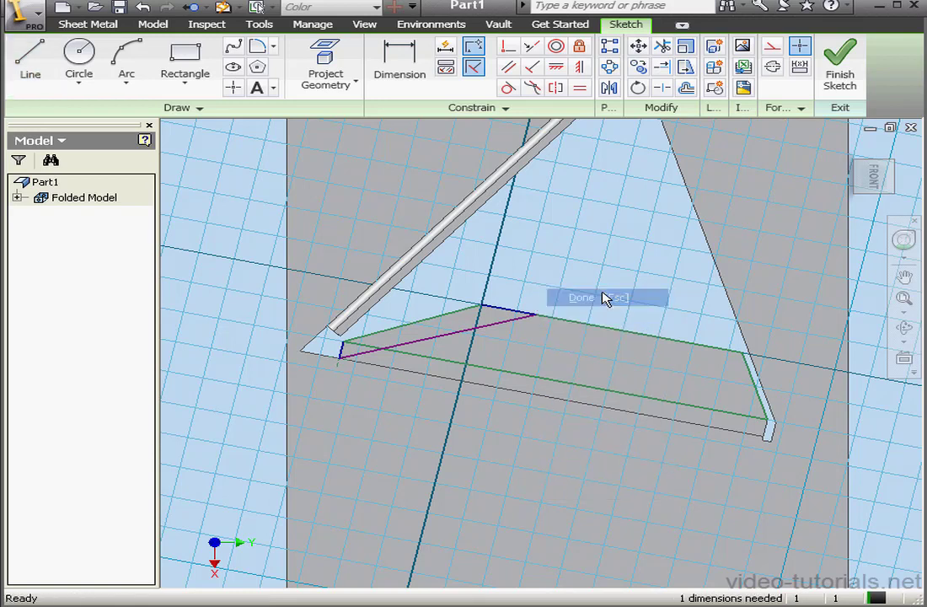
- Constrain the strip's slanted line parallel to the flange's slanted left edge
{"action": "left_click", "coordinate": [580, 88]}
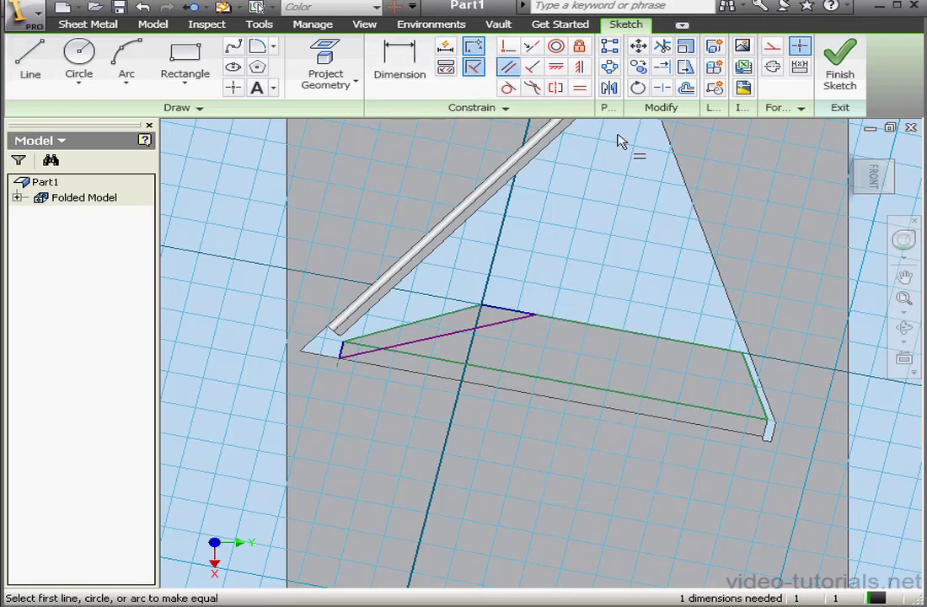
{"action": "left_click", "coordinate": [450, 314]}
{"action": "left_click", "coordinate": [455, 331]}
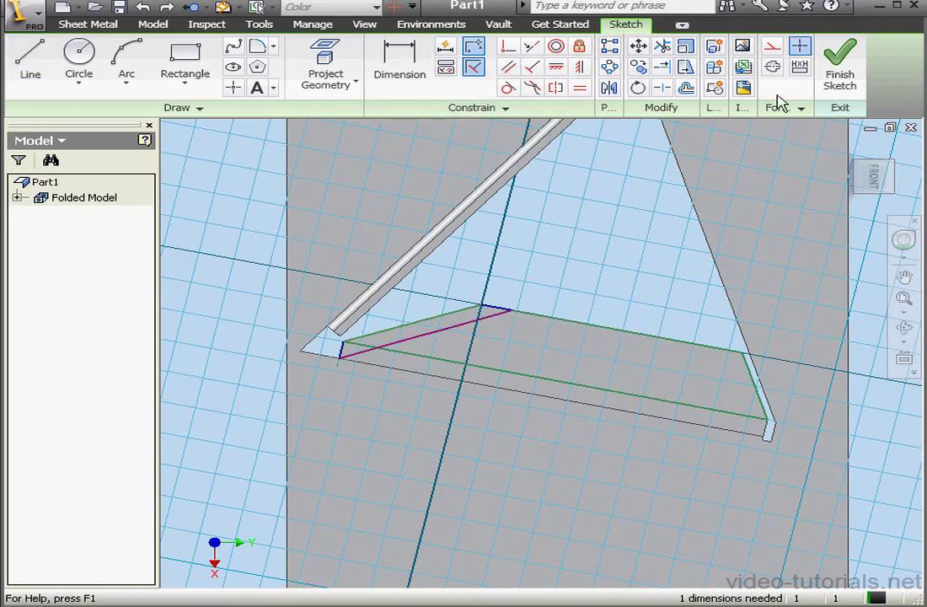
- Finish the sketch and cut the slanted strip profile out of the unfolded flange and bend by the sheet thickness
{"action": "left_click", "coordinate": [840, 76]}
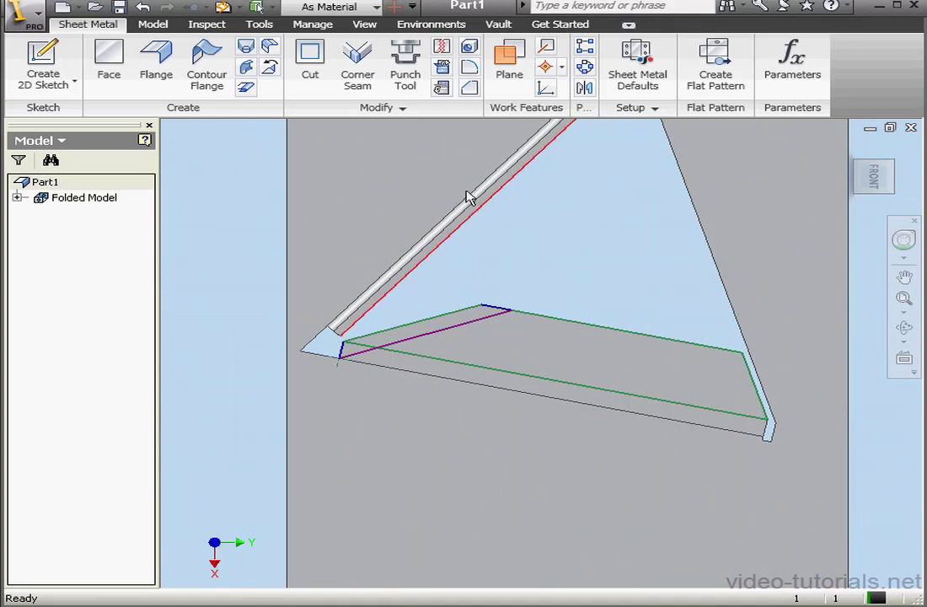
{"action": "left_click", "coordinate": [309, 59]}
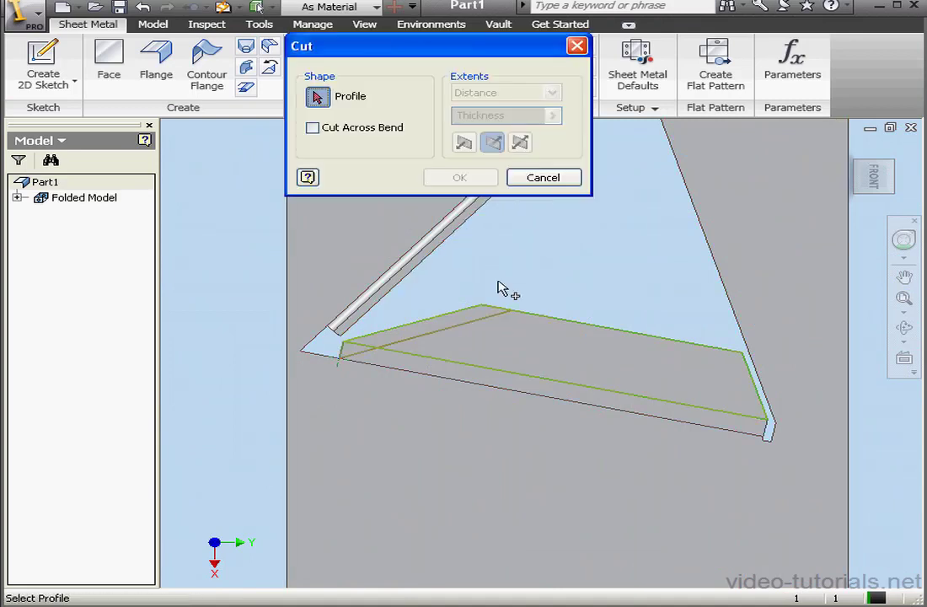
{"action": "left_click", "coordinate": [360, 350]}
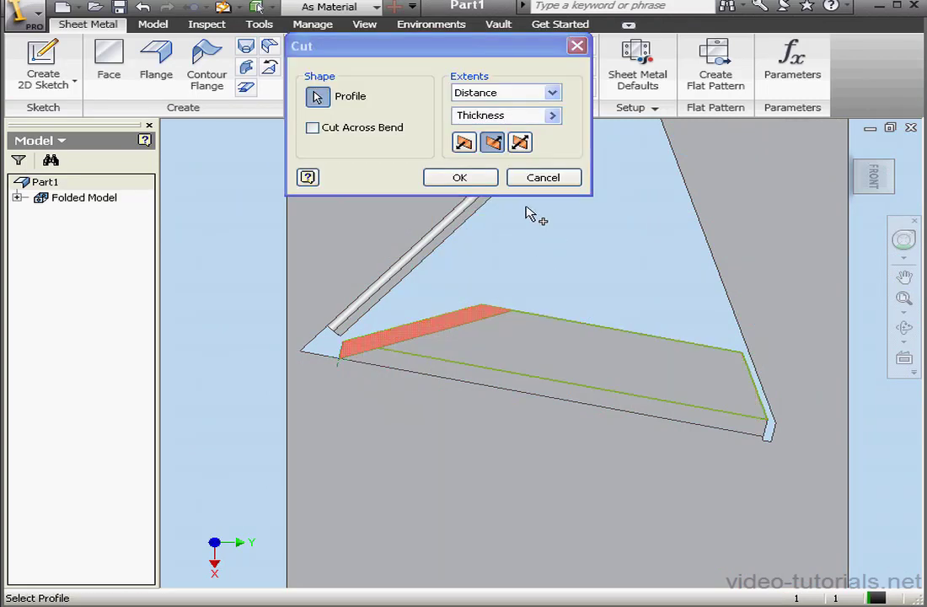
{"action": "left_click", "coordinate": [477, 177]}
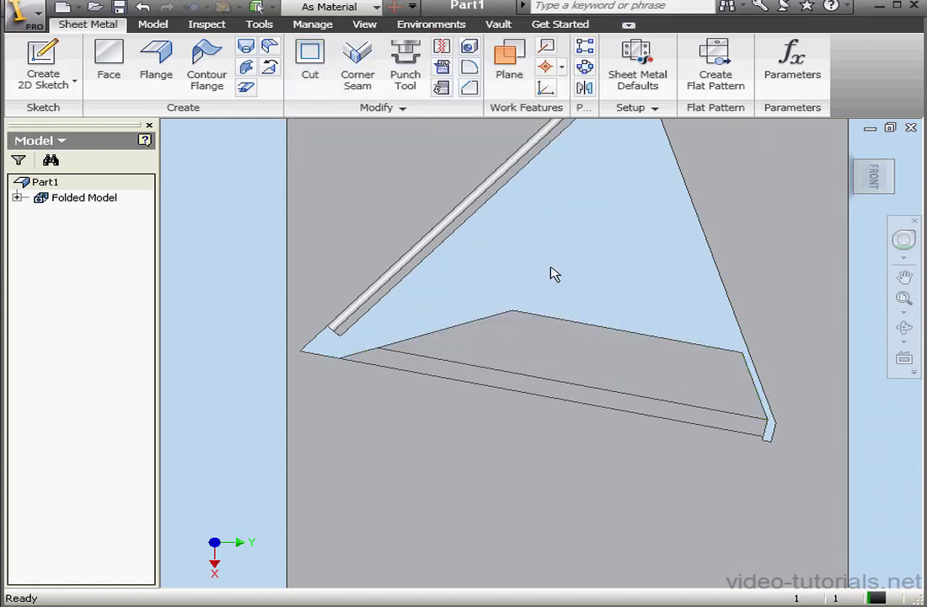
- Refold the unfolded bend of the trimmed flange and return to the isometric home view
{"action": "left_click", "coordinate": [16, 197]}
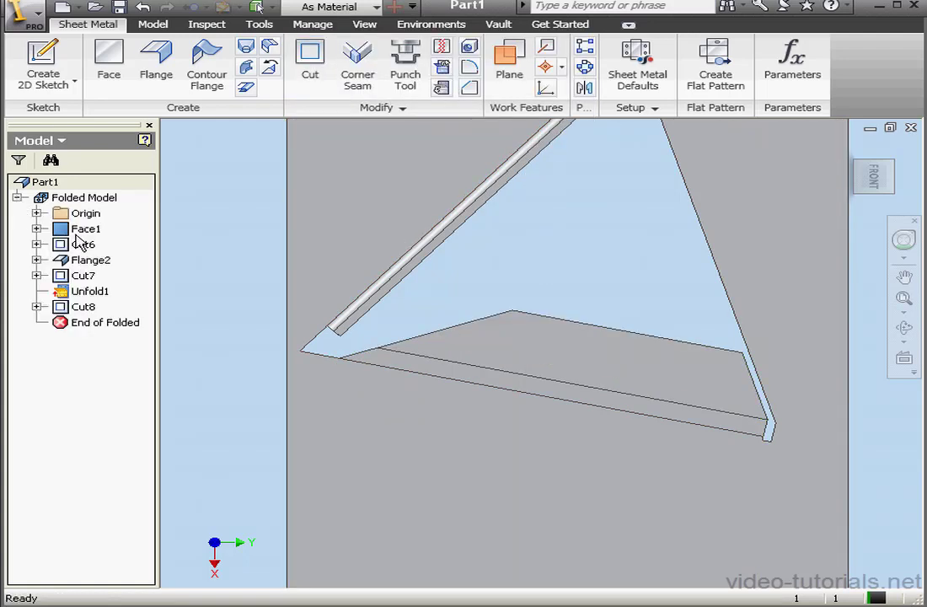
{"action": "right_click", "coordinate": [82, 291]}
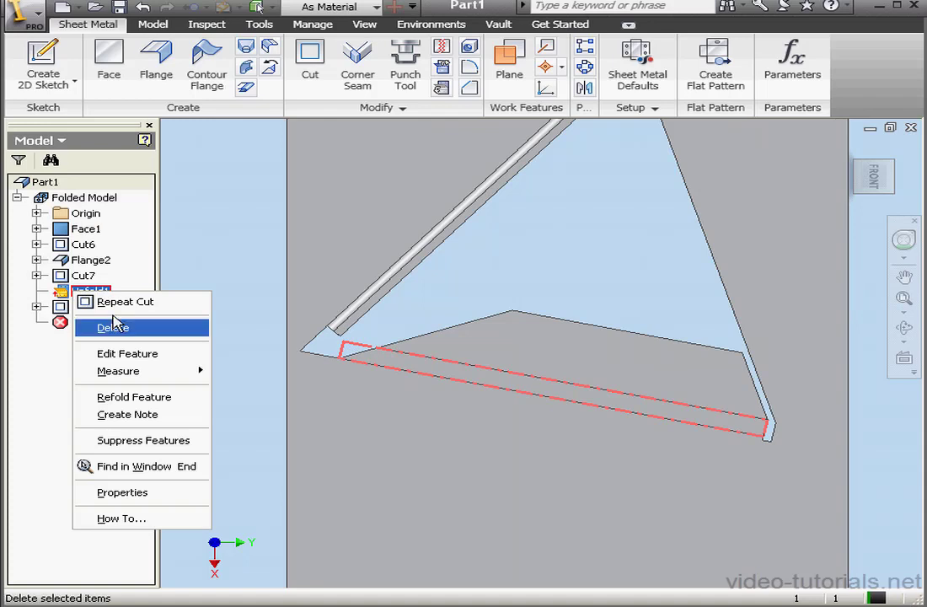
{"action": "left_click", "coordinate": [128, 397]}
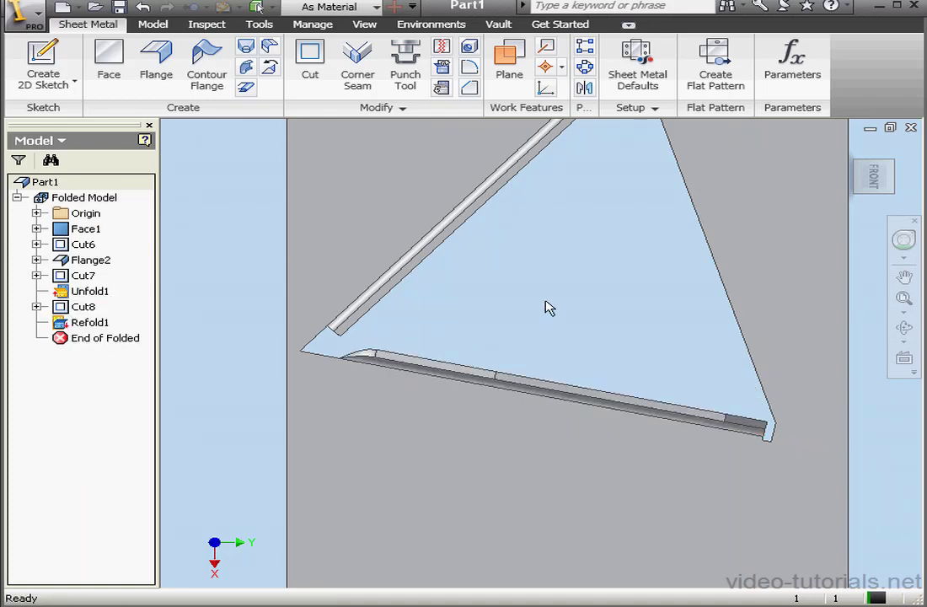
{"action": "left_click", "coordinate": [850, 149]}
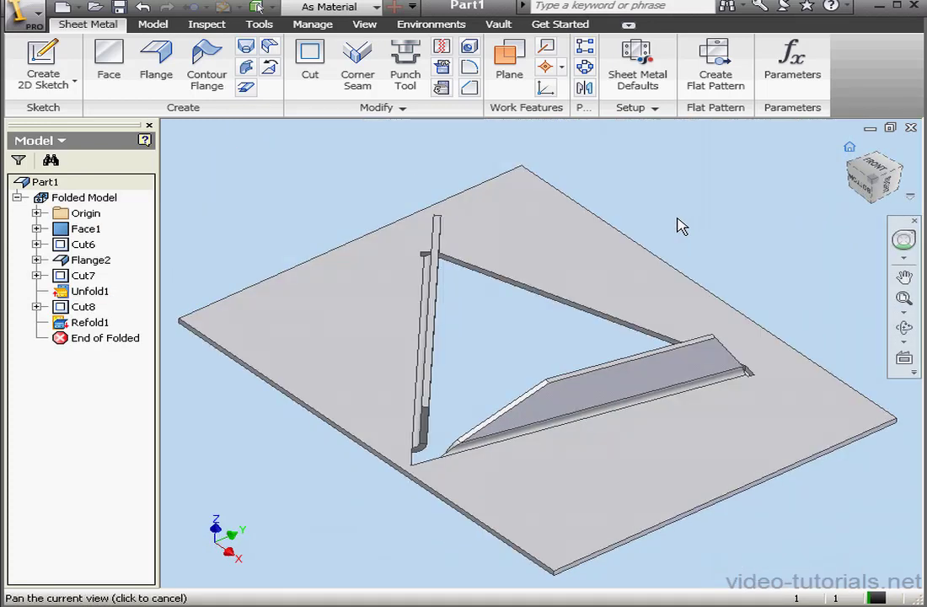
- Start a sketch on the face of the other, still rectangular flange and look at that face straight on
{"action": "left_click", "coordinate": [904, 330]}
{"action": "left_click_drag", "start_coordinate": [499, 385], "coordinate": [586, 371]}
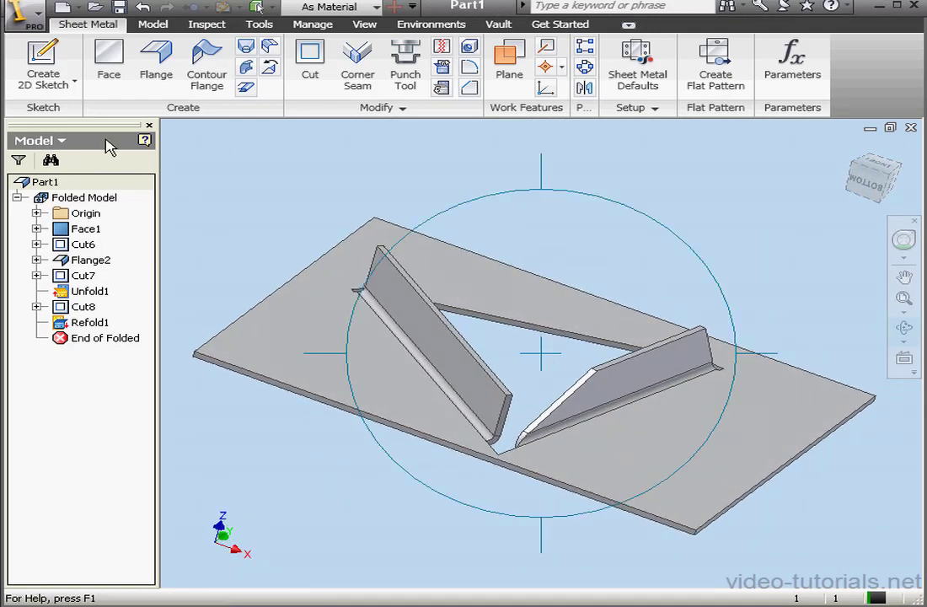
{"action": "left_click", "coordinate": [44, 61]}
{"action": "left_click", "coordinate": [496, 344]}
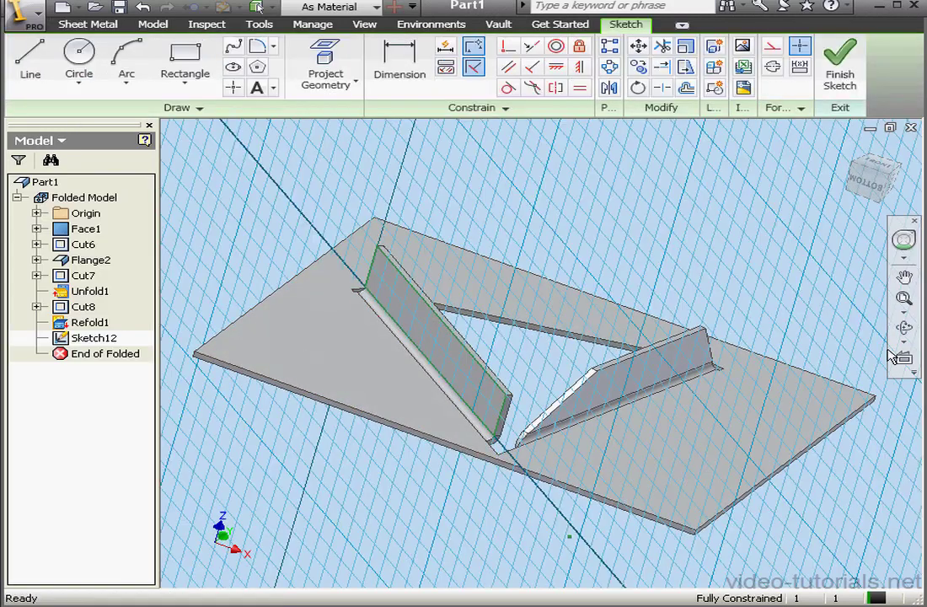
{"action": "left_click", "coordinate": [904, 359]}
{"action": "left_click", "coordinate": [435, 337]}
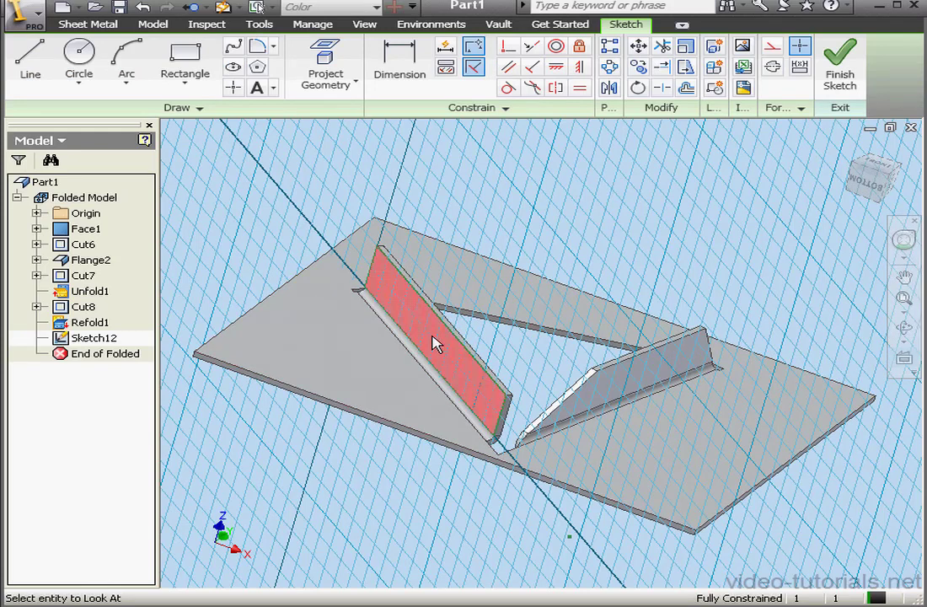
{"action": "scroll", "coordinate": [595, 369], "scroll_direction": "up", "scroll_amount": 5}
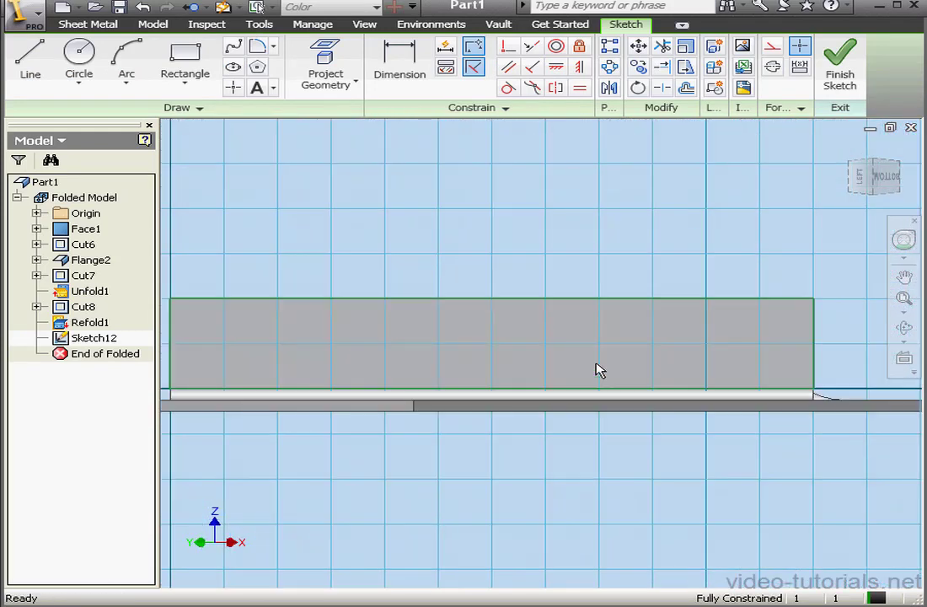
{"action": "scroll", "coordinate": [596, 369], "scroll_direction": "down", "scroll_amount": 4}
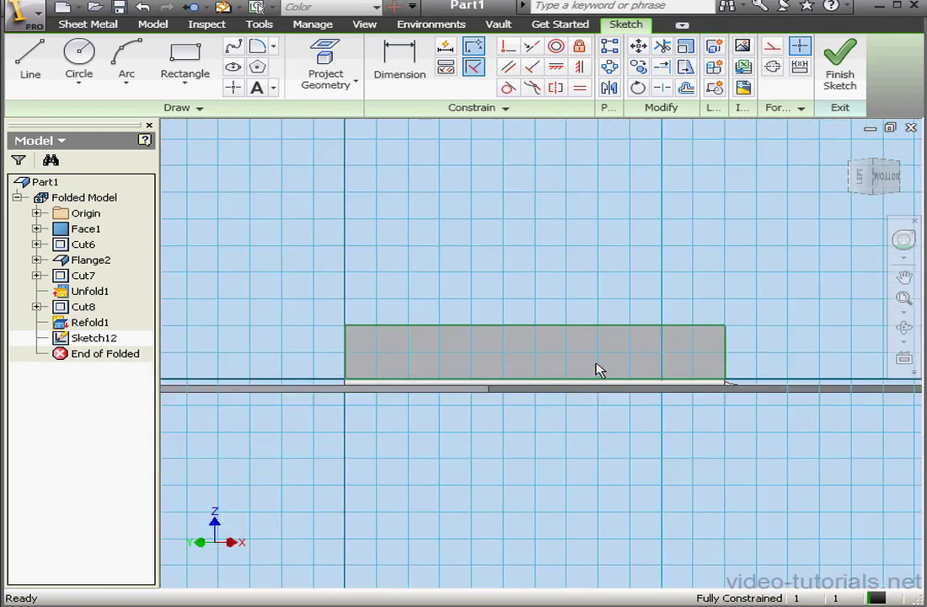
- Draw a triangle at the flange's left end, from its lower corner to a point about 3.5 mm along the upper edge
{"action": "left_click", "coordinate": [31, 63]}
{"action": "left_click", "coordinate": [401, 327]}
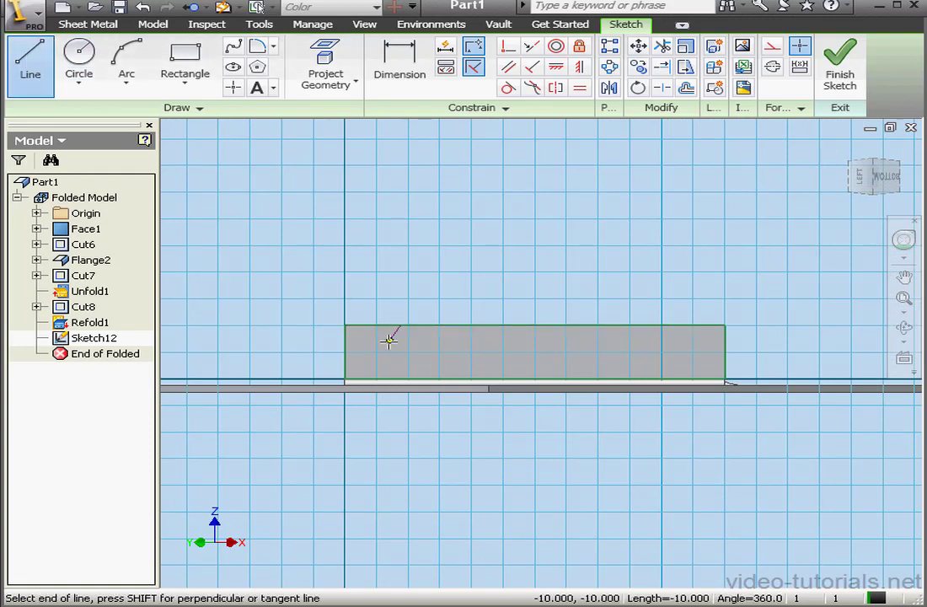
{"action": "double_click", "coordinate": [345, 376]}
{"action": "left_click", "coordinate": [345, 326]}
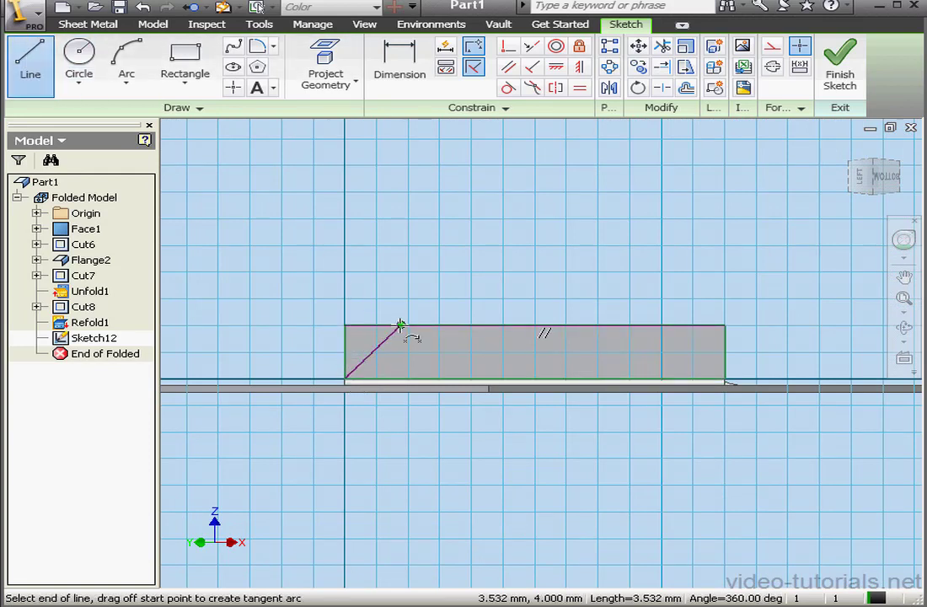
{"action": "double_click", "coordinate": [401, 325]}
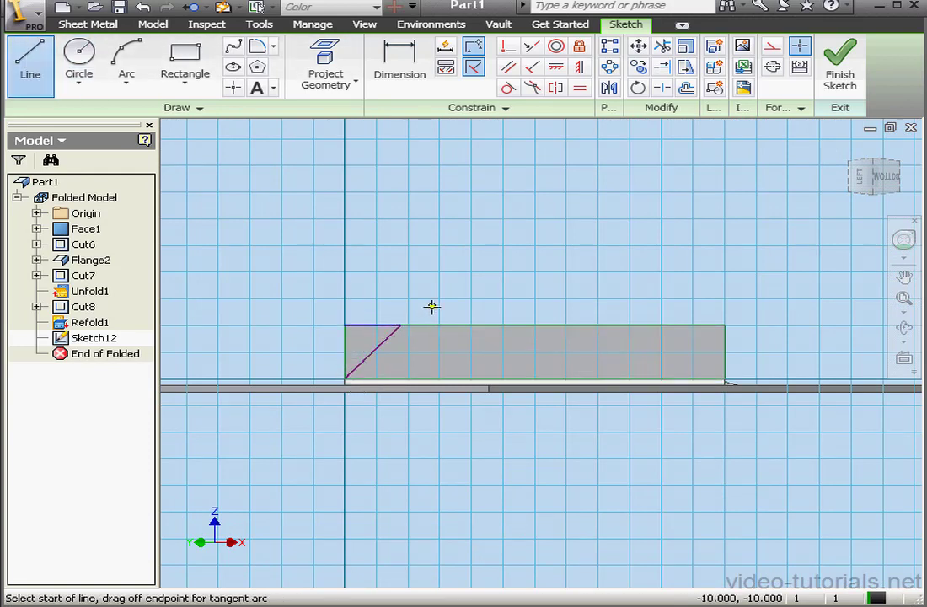
- Draw a closed triangle at the flange's right end, its slanted line about 45° from the end edge
{"action": "left_click", "coordinate": [663, 326]}
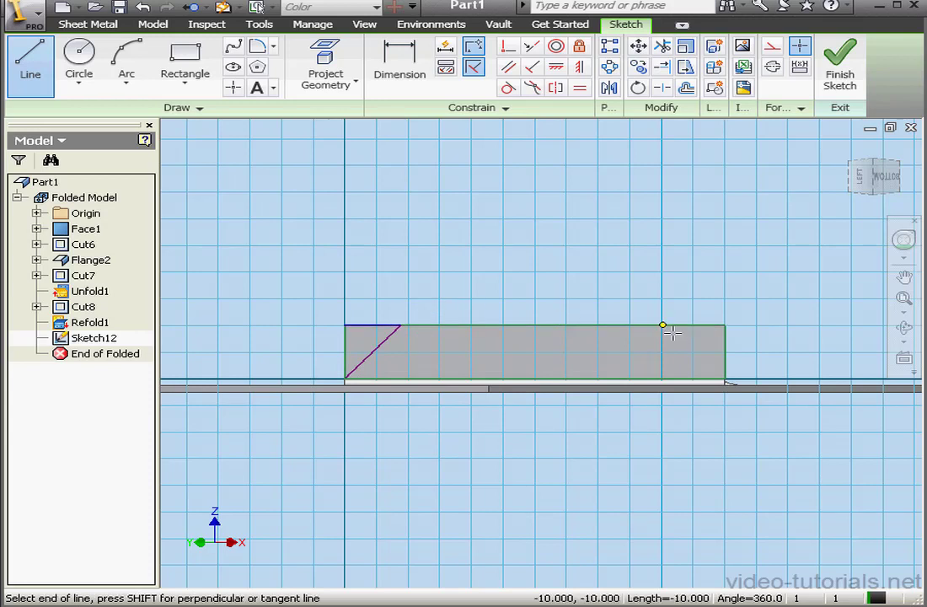
{"action": "double_click", "coordinate": [724, 378]}
{"action": "left_click", "coordinate": [724, 378]}
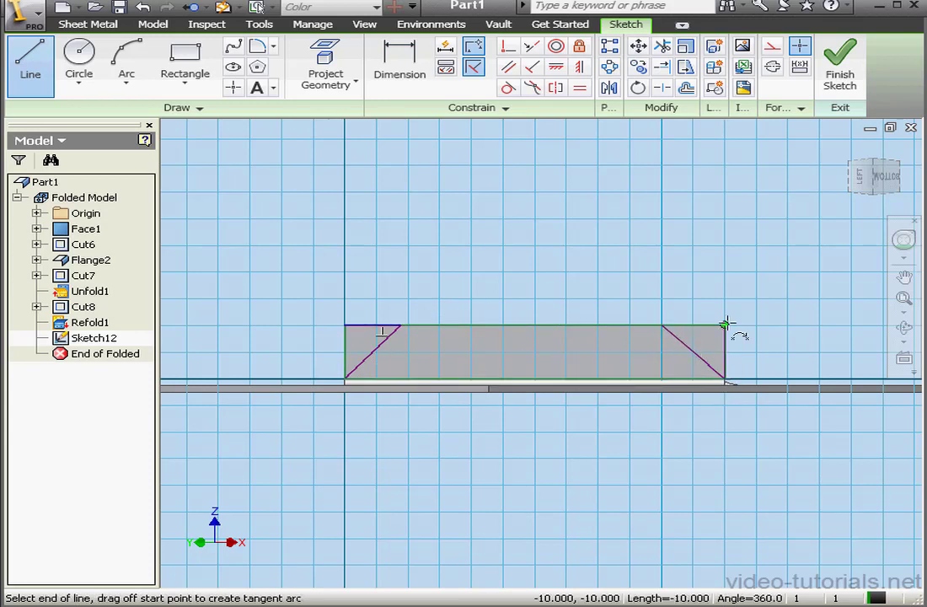
{"action": "double_click", "coordinate": [724, 325]}
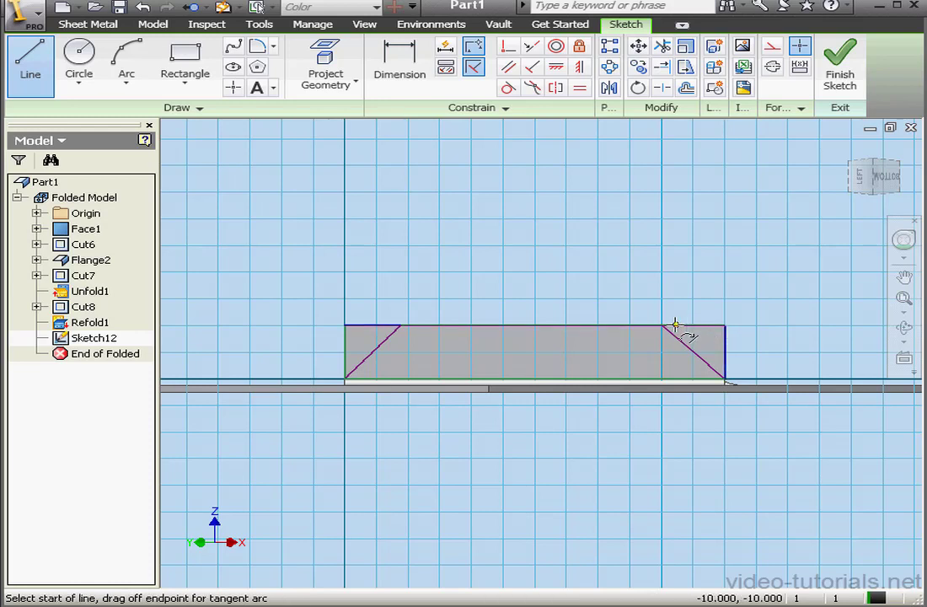
{"action": "left_click", "coordinate": [724, 325]}
{"action": "double_click", "coordinate": [664, 326]}
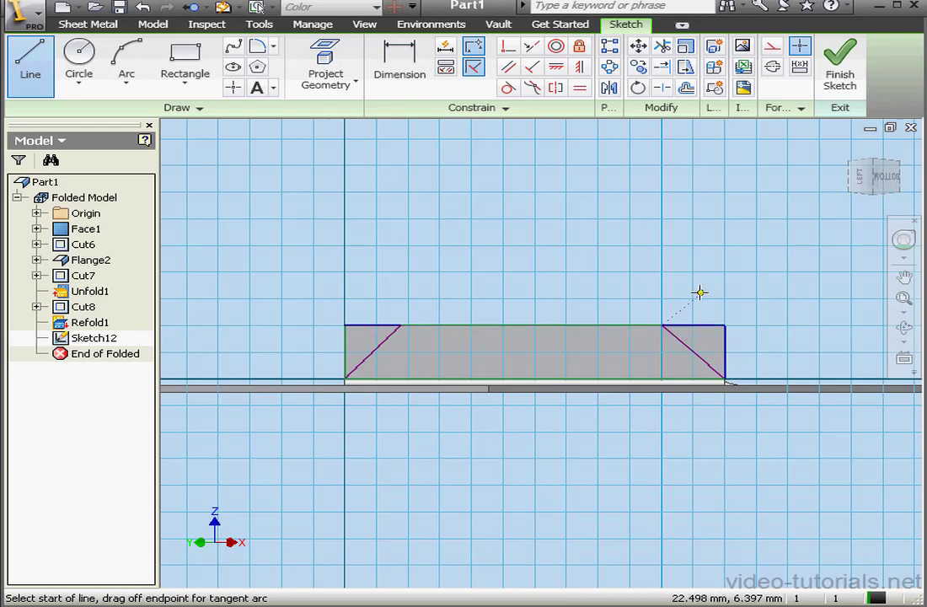
{"action": "right_click", "coordinate": [699, 293]}
{"action": "left_click", "coordinate": [717, 301]}
- Dimension the angle between the right triangle's slanted line and the flange's end edge as 60°
{"action": "left_click", "coordinate": [410, 62]}
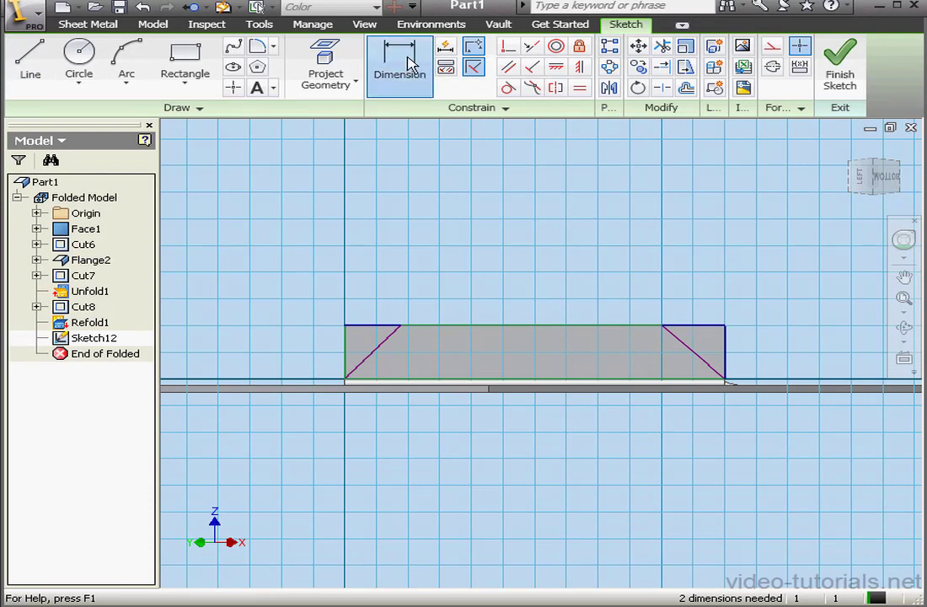
{"action": "left_click", "coordinate": [723, 363]}
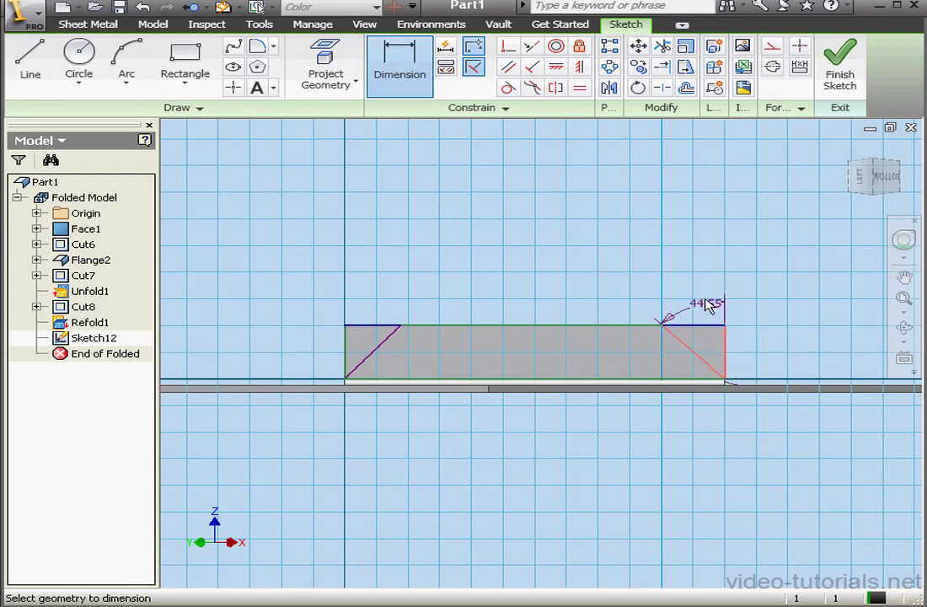
{"action": "left_click", "coordinate": [718, 294]}
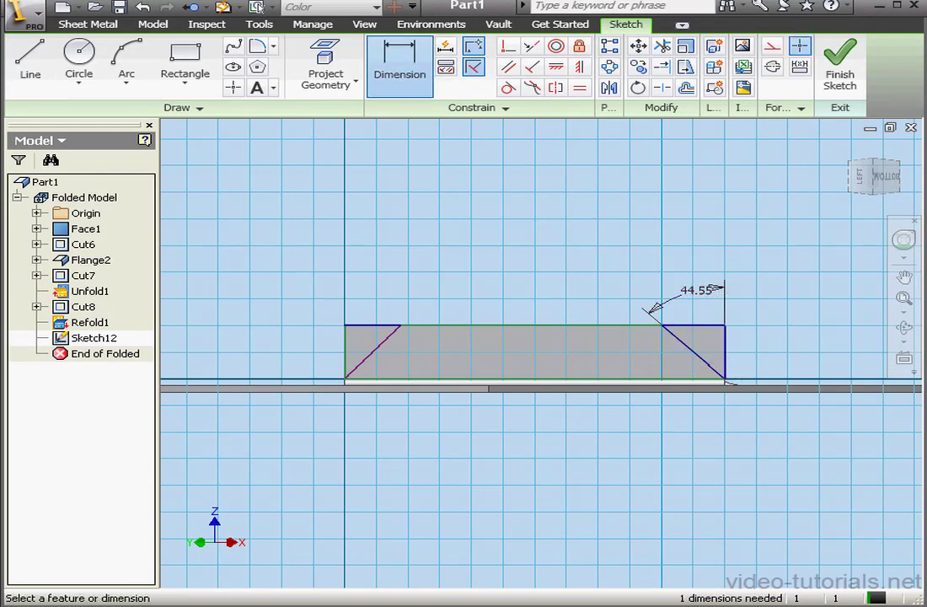
{"action": "type", "text": "60"}
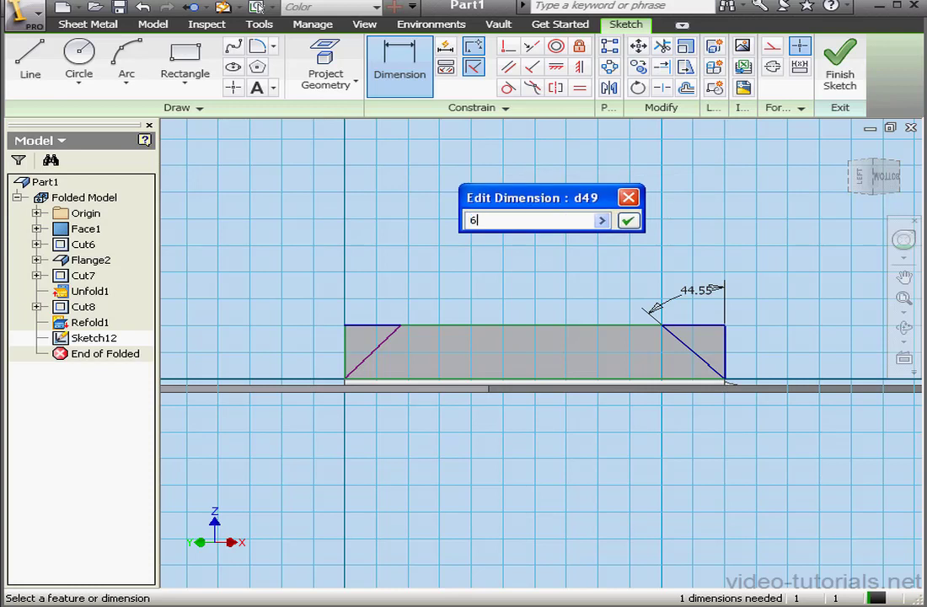
{"action": "left_click", "coordinate": [638, 221]}
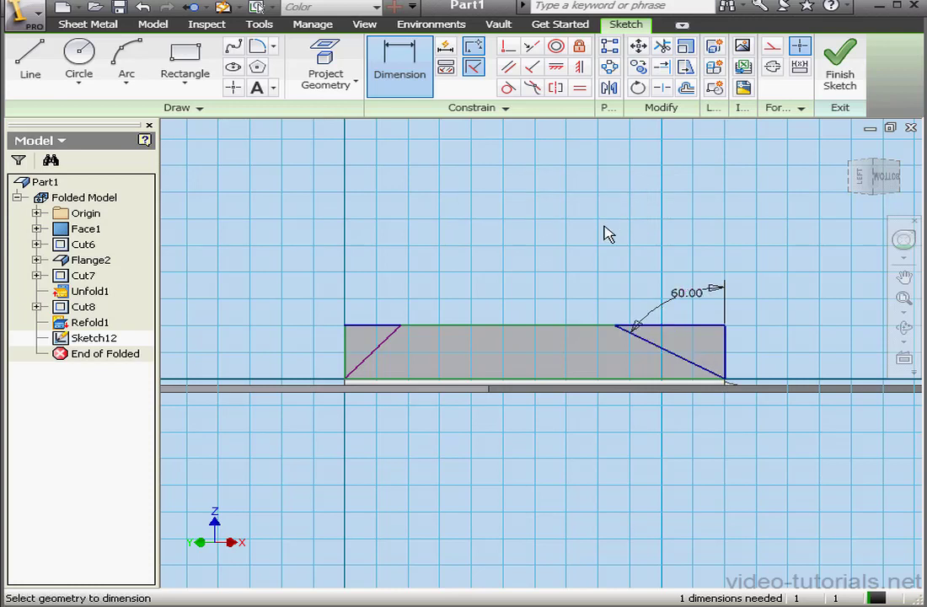
- Dimension the angle between the left triangle's slanted line and the flange's end edge as 30°
{"action": "left_click", "coordinate": [377, 358]}
{"action": "left_click", "coordinate": [345, 363]}
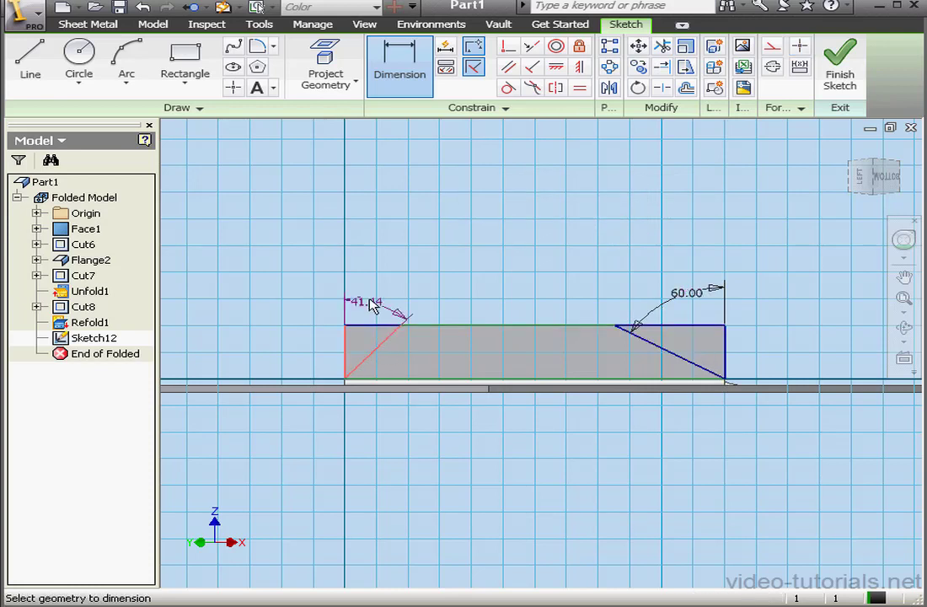
{"action": "left_click", "coordinate": [367, 295]}
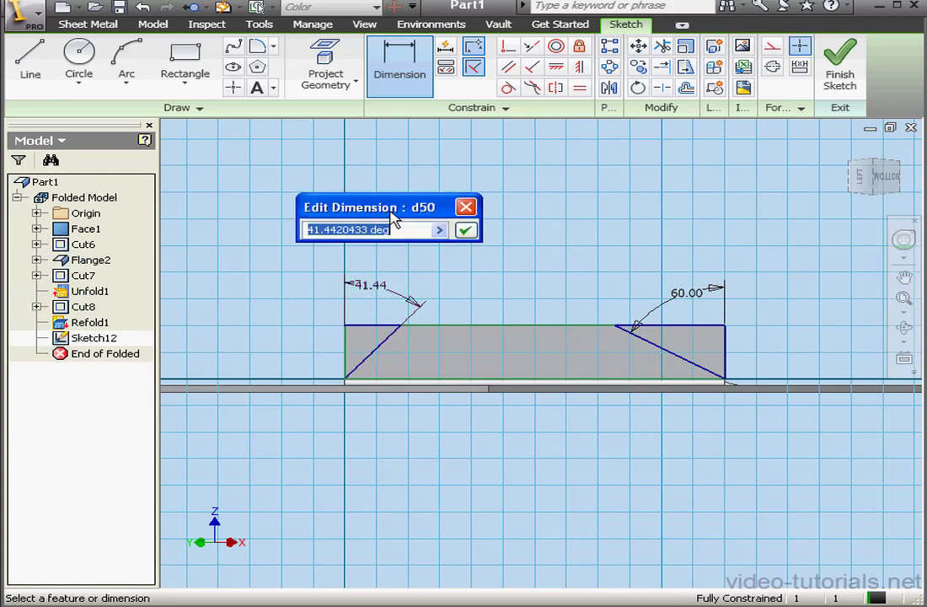
{"action": "type", "text": "30"}
{"action": "key", "text": "Return"}
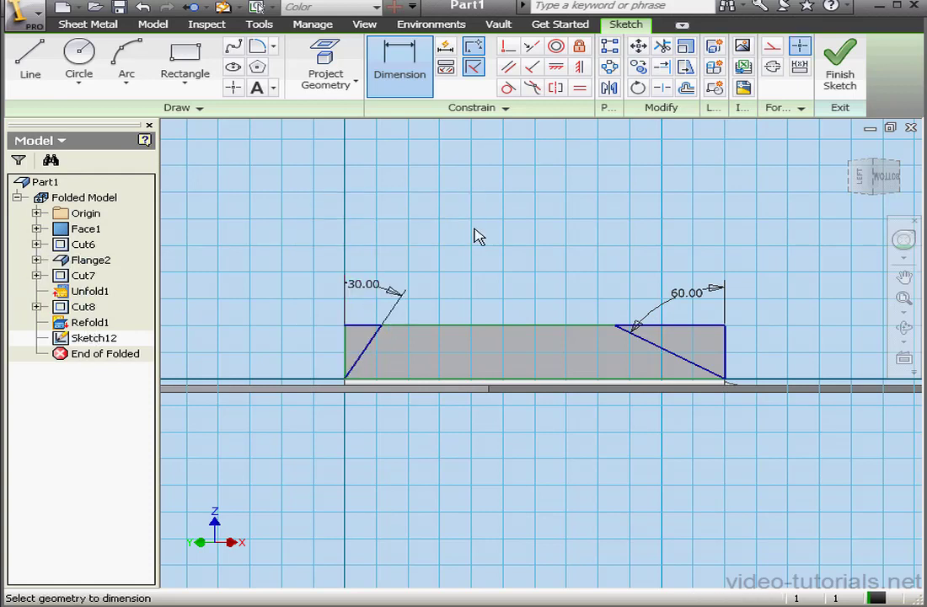
- Finish the sketch, cut both corner triangles off the flange by the sheet thickness, and create the part's flat pattern
{"action": "left_click", "coordinate": [838, 68]}
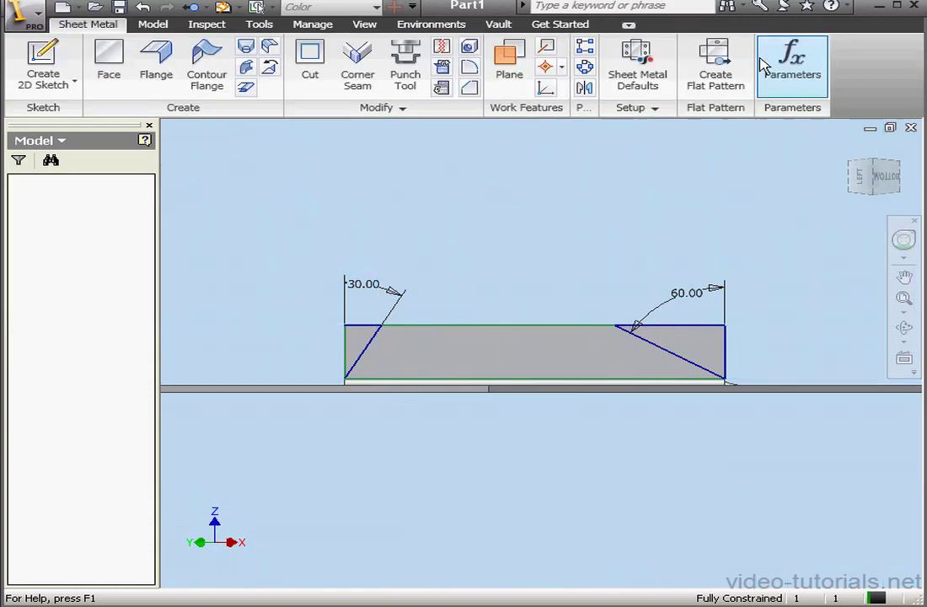
{"action": "left_click", "coordinate": [314, 68]}
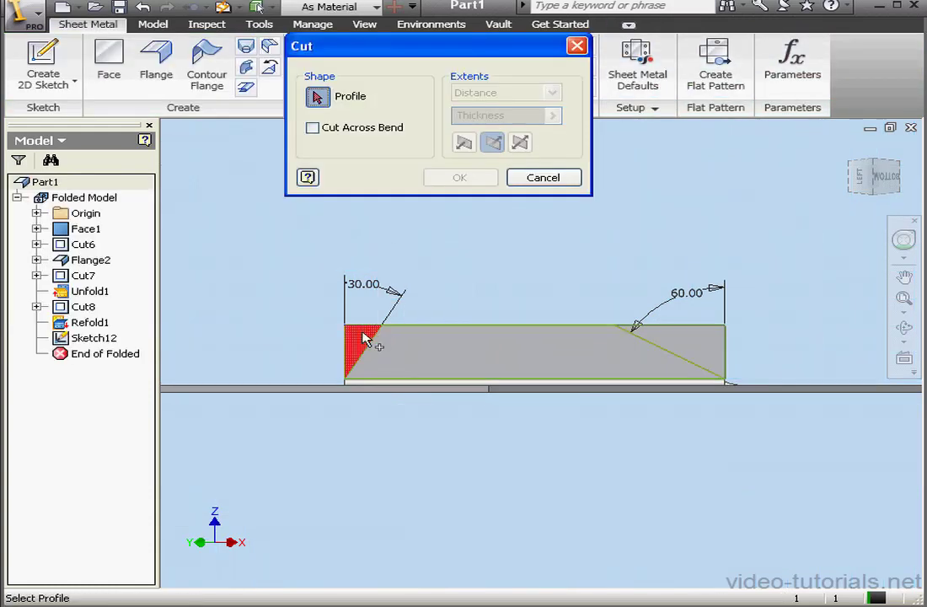
{"action": "left_click", "coordinate": [366, 337]}
{"action": "left_click", "coordinate": [700, 342]}
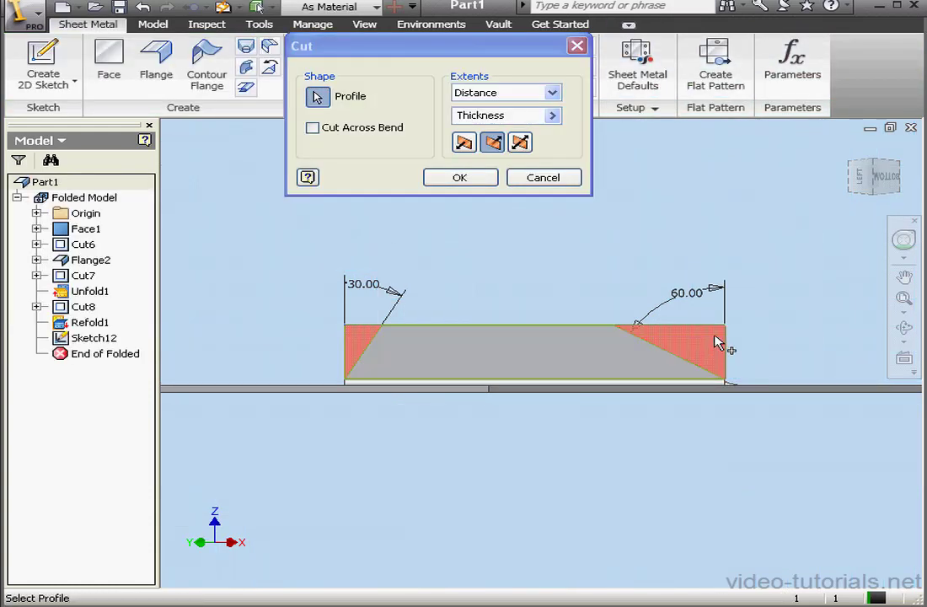
{"action": "left_click", "coordinate": [487, 178]}
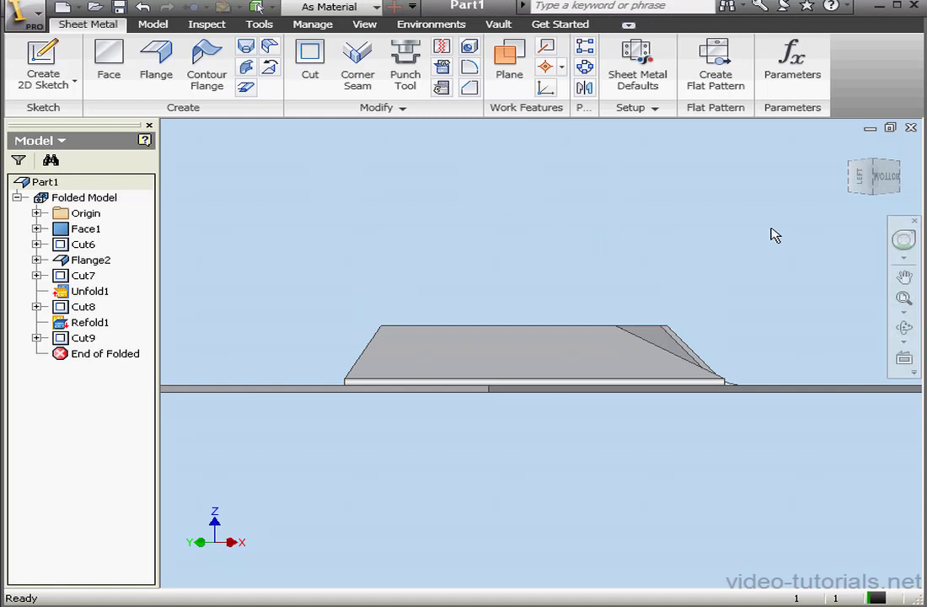
{"action": "left_click", "coordinate": [721, 71]}
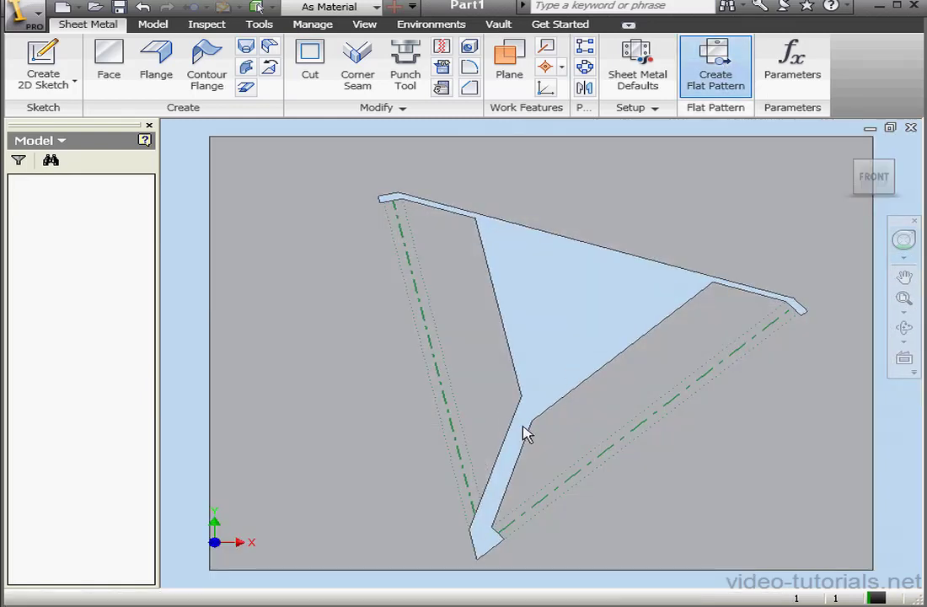